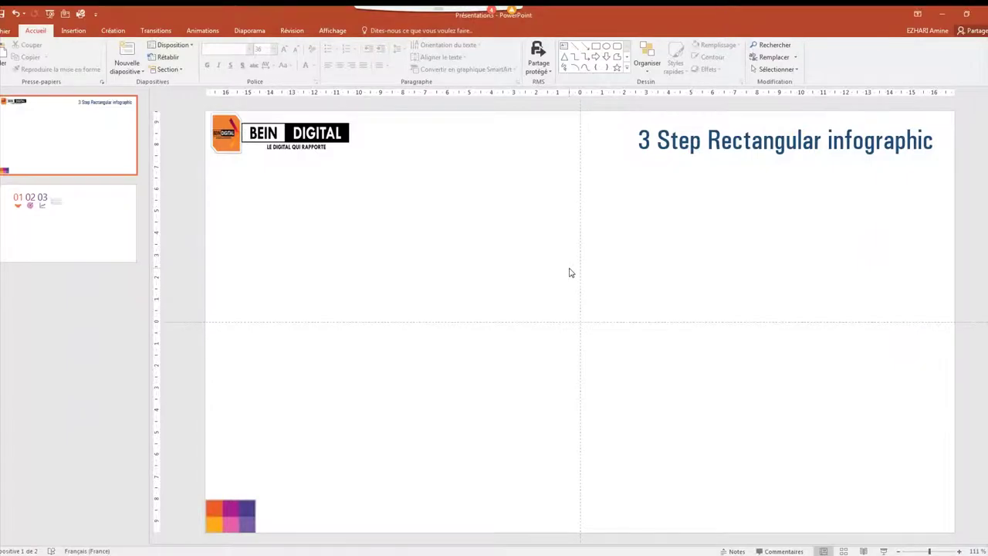
Step: Give the slide a gradient background with a darker blue-grey right stop and a lighter left stop
right_click(569, 273)
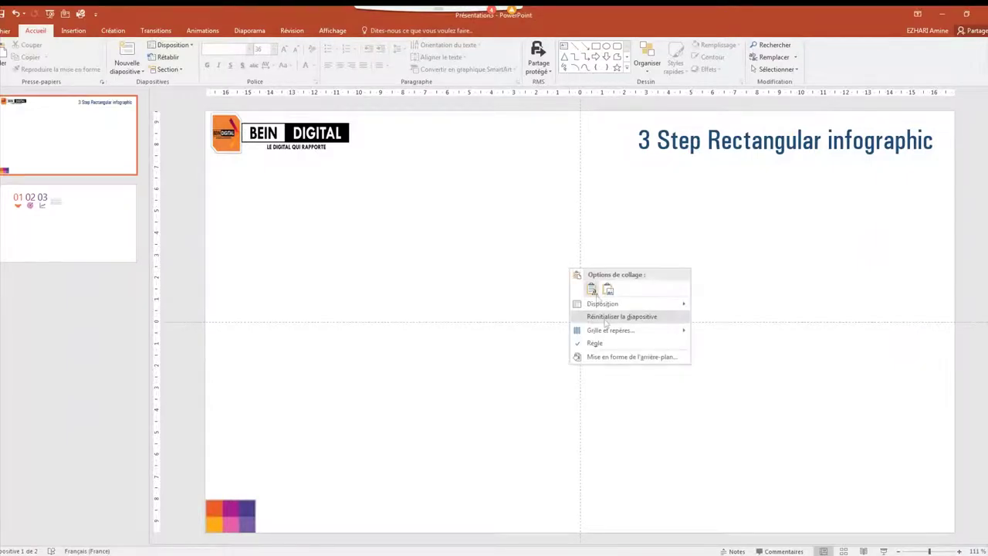
click(611, 357)
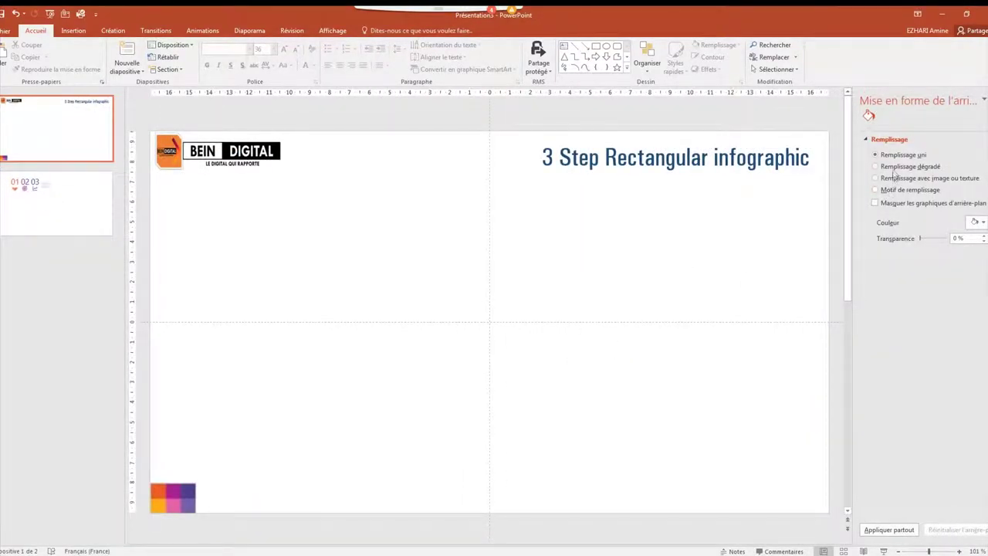
click(894, 168)
click(948, 300)
click(973, 316)
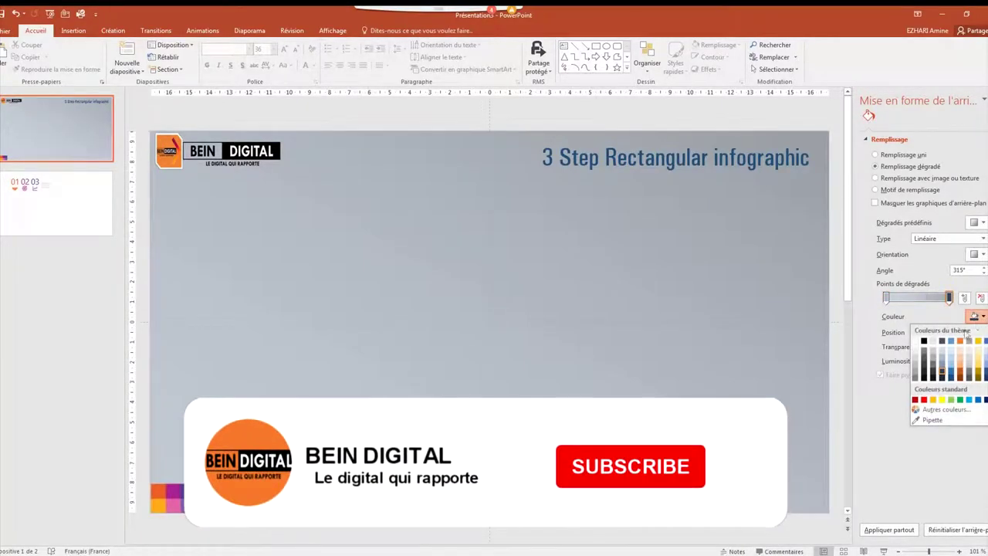
click(942, 374)
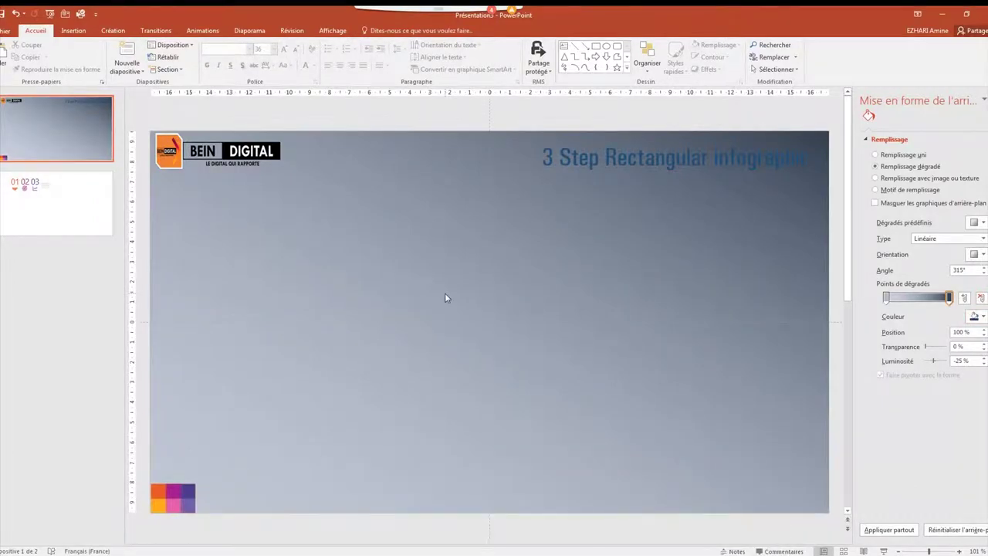
click(886, 299)
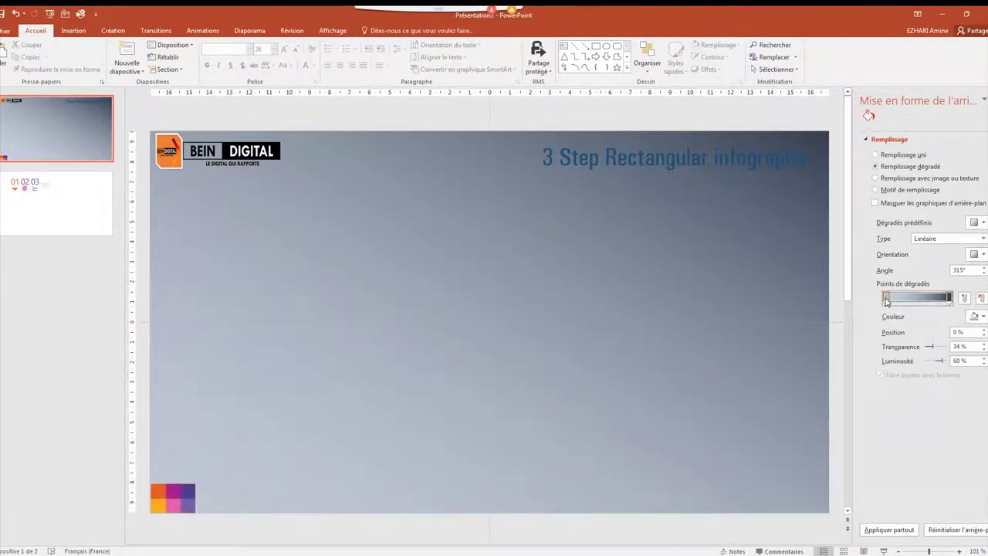
click(983, 317)
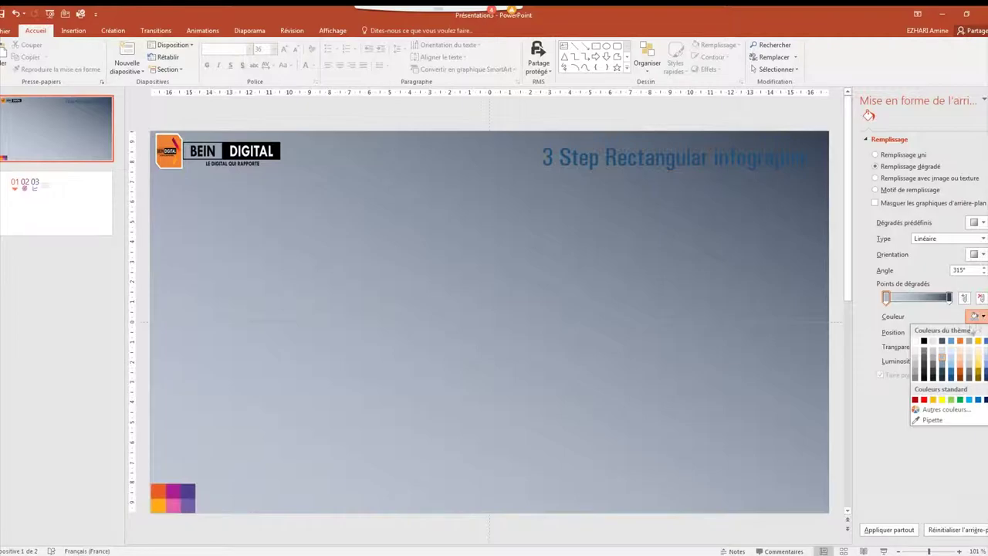
click(950, 366)
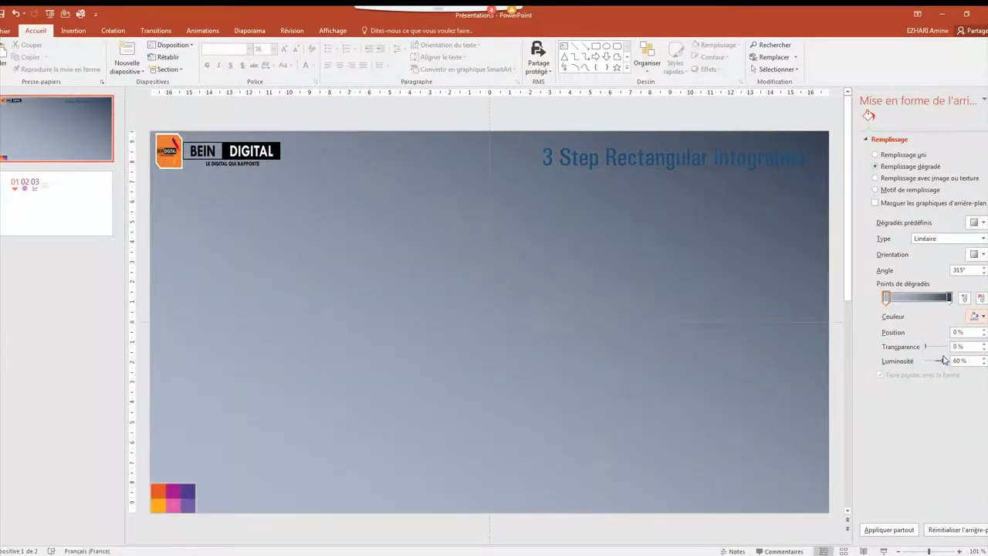
Step: Set the gradient direction to a 315° angle
click(949, 298)
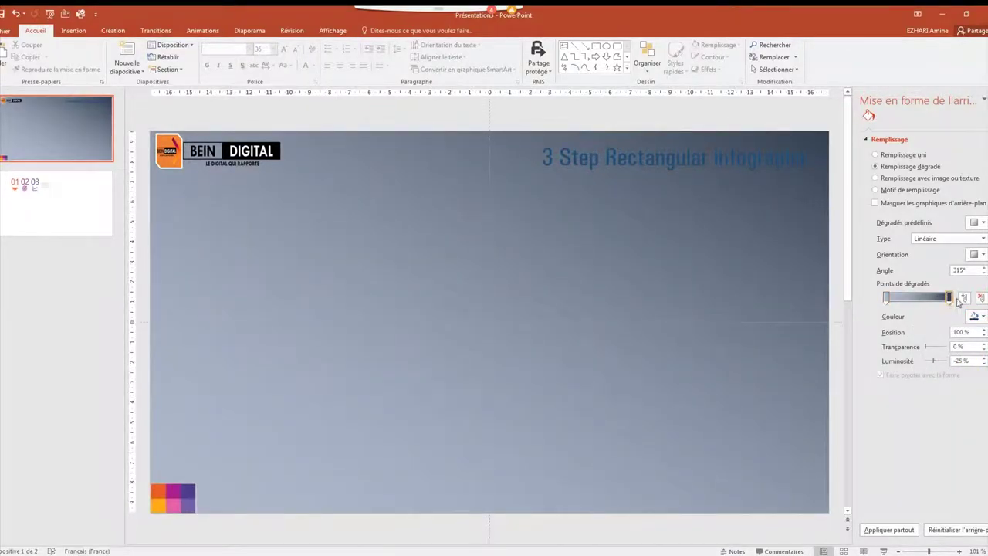
click(976, 254)
click(909, 301)
Step: Make both gradient stops partly transparent, the right one about half transparent
click(950, 299)
drag(924, 348, 937, 348)
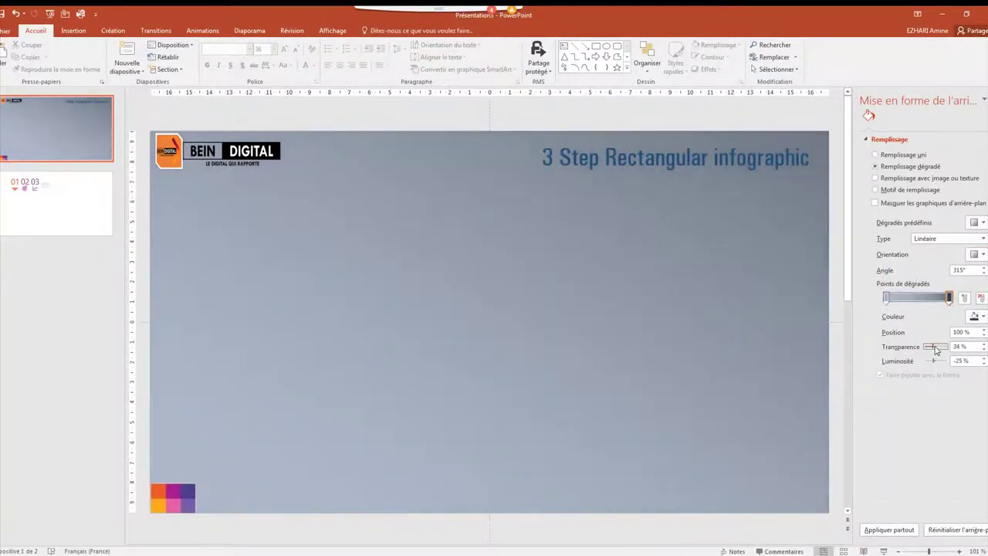
click(984, 344)
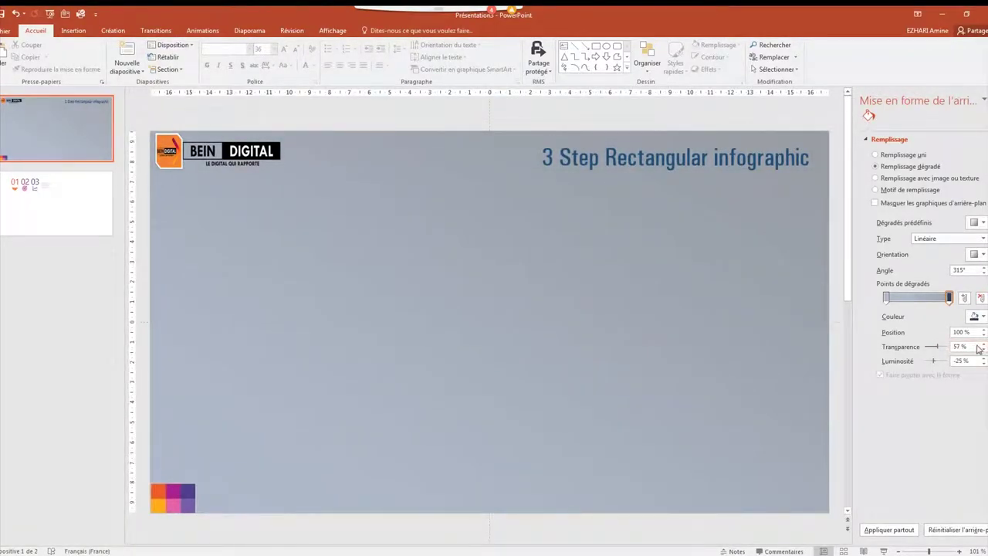
click(887, 299)
drag(926, 348, 939, 351)
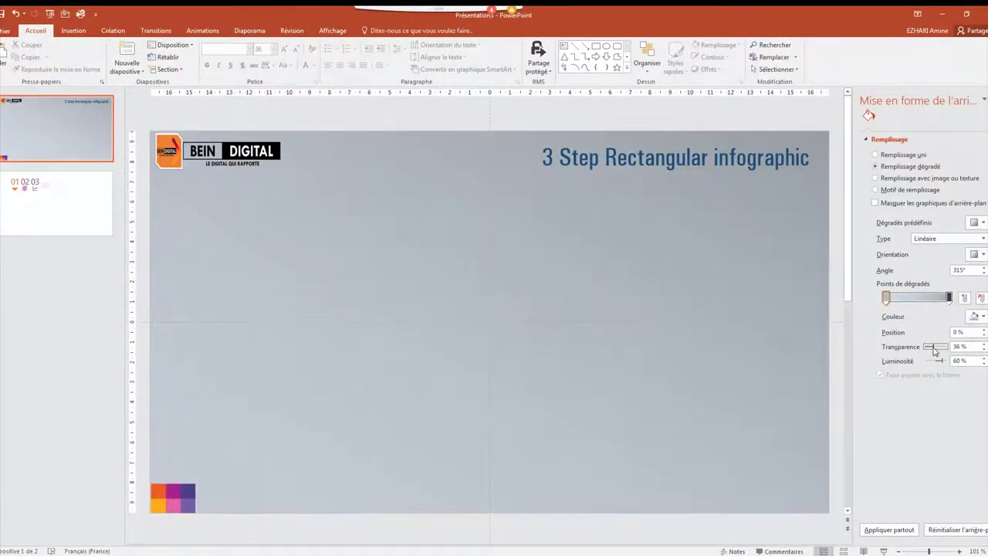
click(984, 344)
click(984, 344)
click(983, 101)
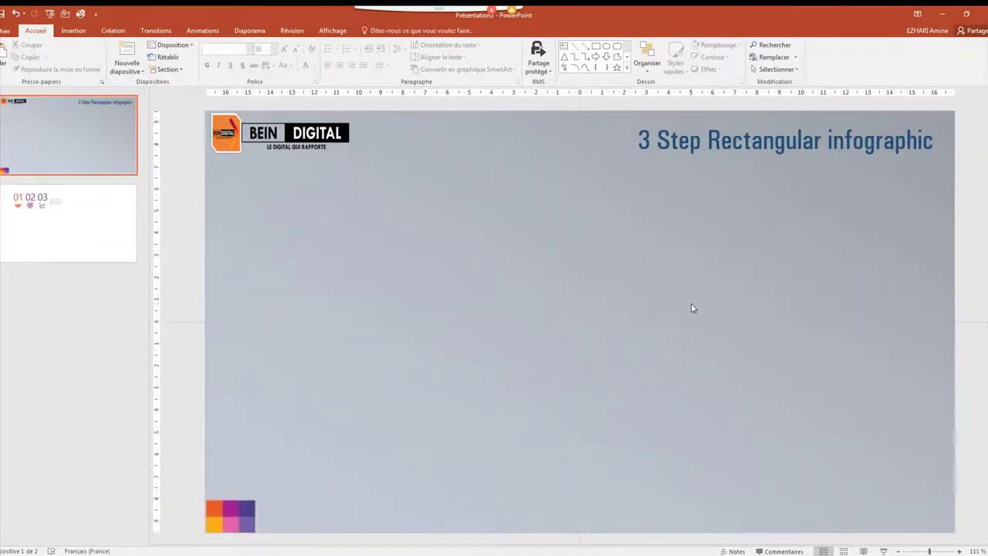
Step: Draw a rectangle near the centre of the slide
click(73, 30)
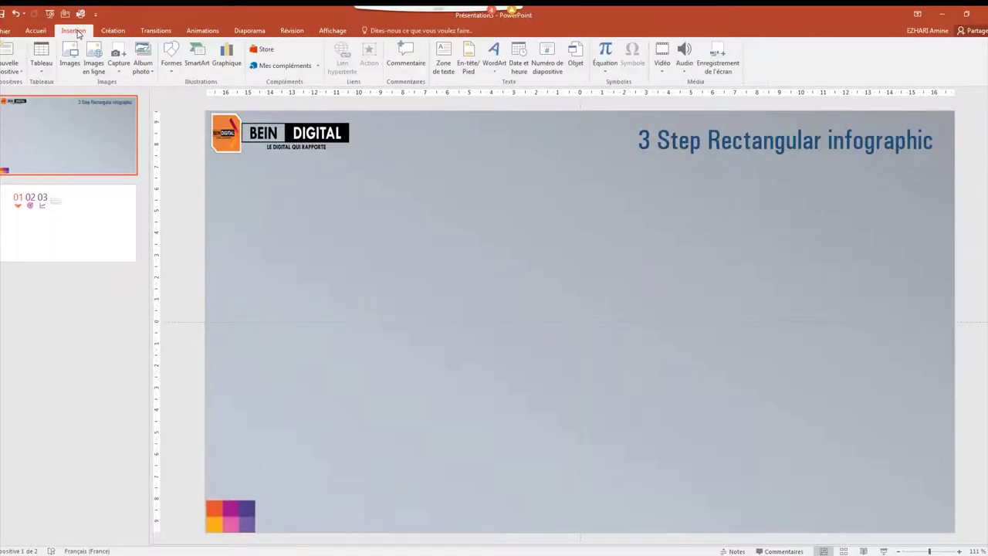
click(171, 55)
click(198, 93)
drag(433, 211, 624, 327)
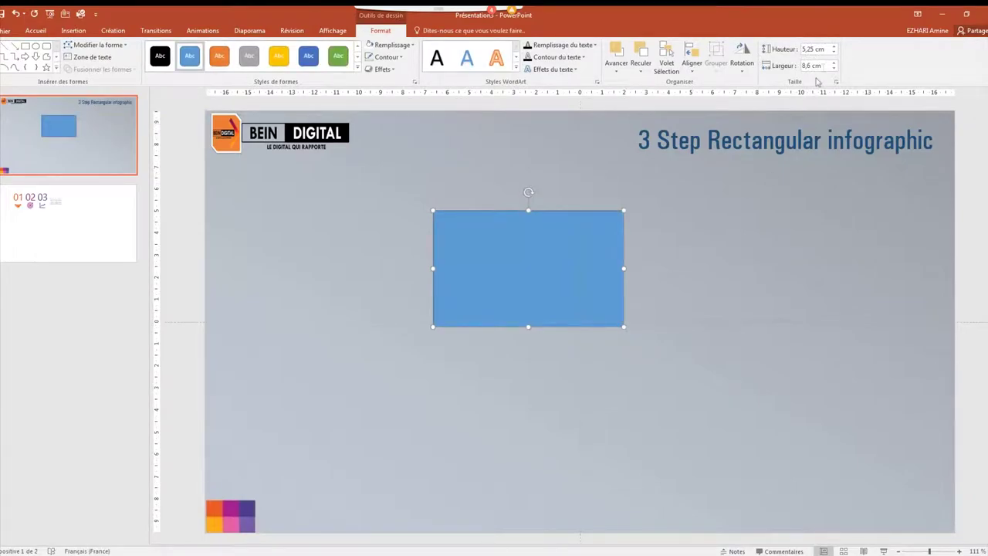
Step: Resize the rectangle to 5,6 cm high by 9,2 cm wide and nudge it up-left
click(834, 49)
click(834, 48)
click(834, 48)
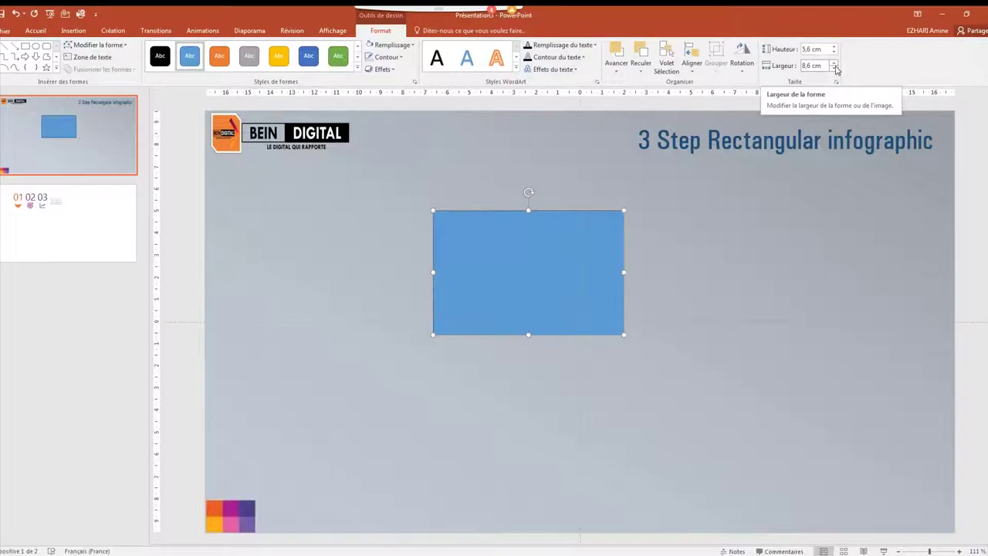
click(834, 63)
click(835, 63)
click(834, 63)
click(835, 63)
click(834, 63)
click(834, 63)
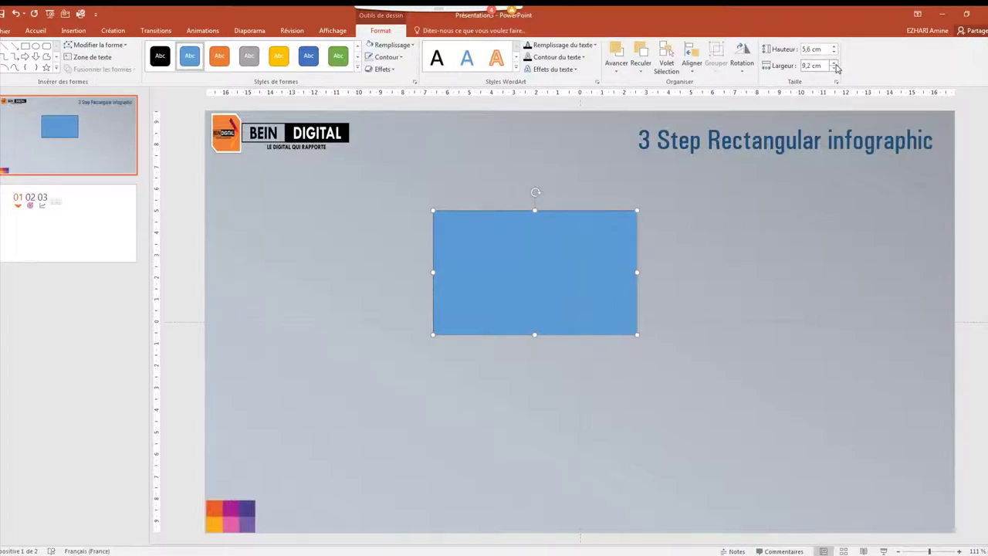
drag(556, 285, 546, 253)
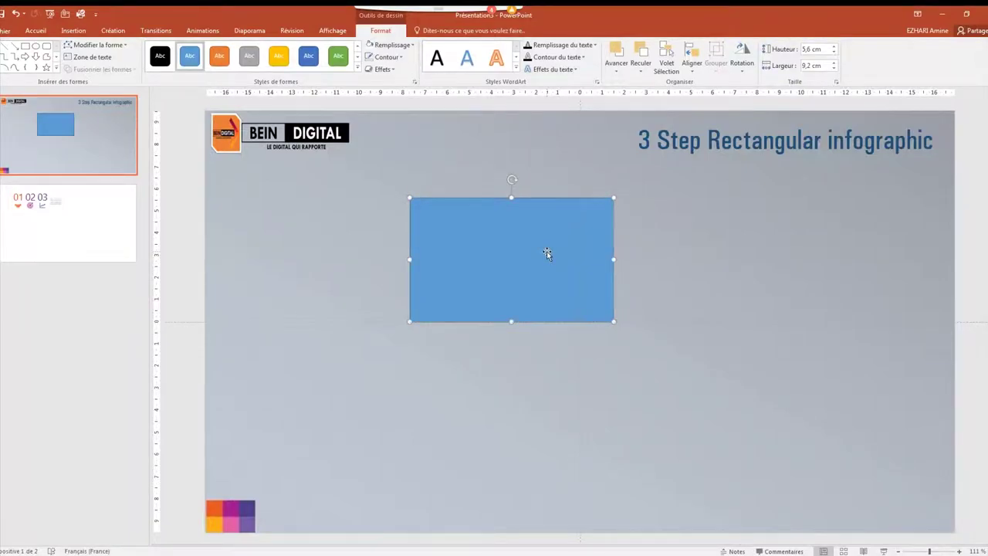
click(387, 57)
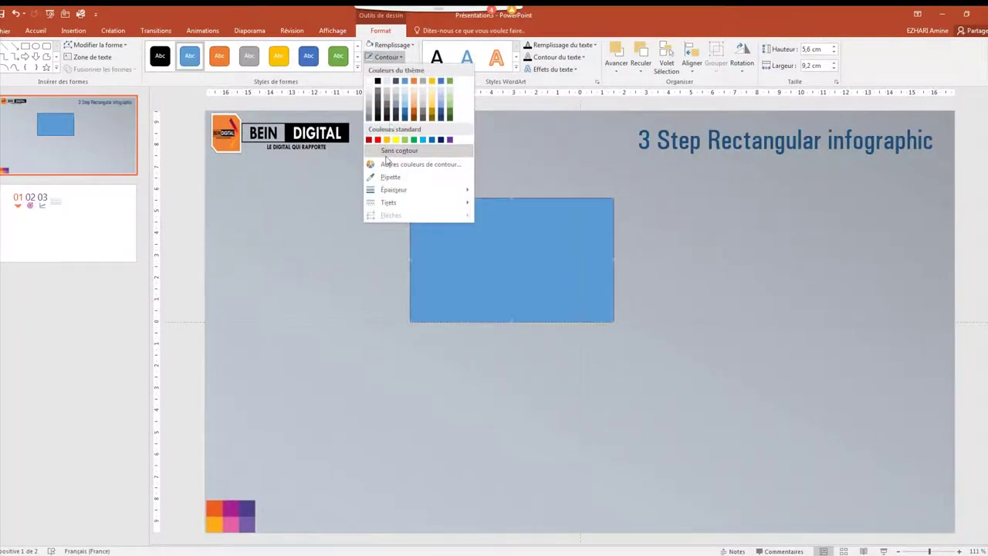
Step: Remove the rectangle's outline and fill it red
click(395, 151)
click(390, 45)
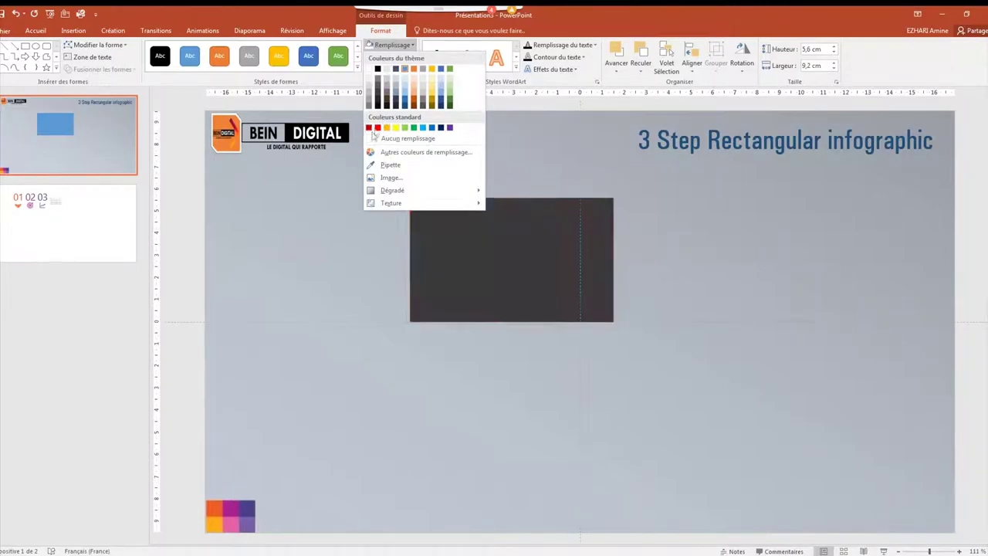
click(378, 127)
Step: Set the red fill's transparency to about 54%, then reselect the rectangle
click(364, 194)
click(475, 270)
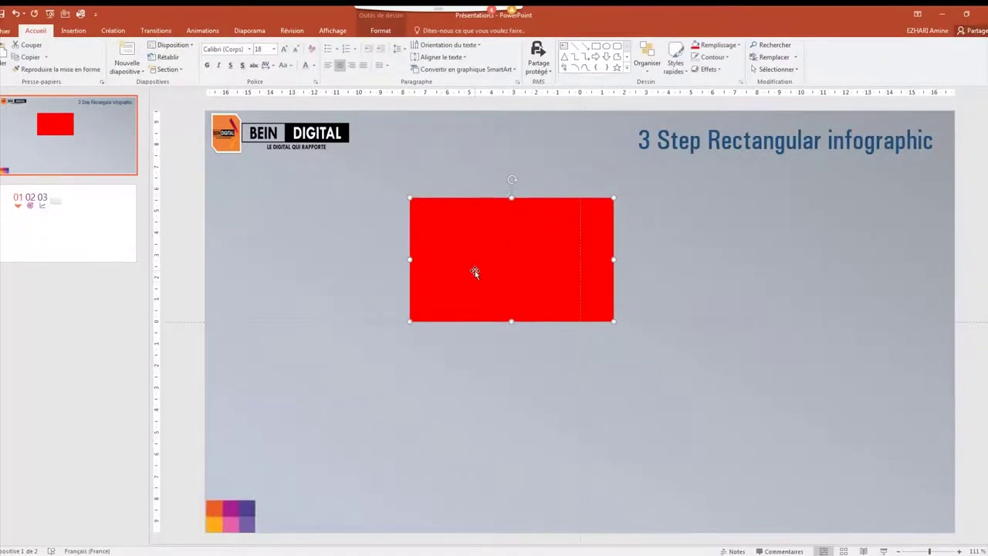
right_click(474, 271)
click(514, 465)
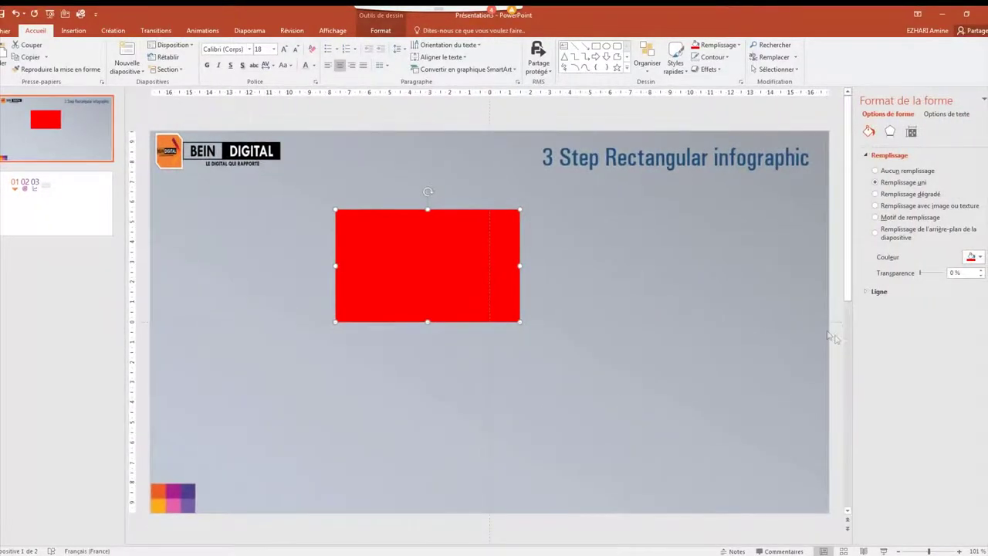
drag(920, 273, 933, 277)
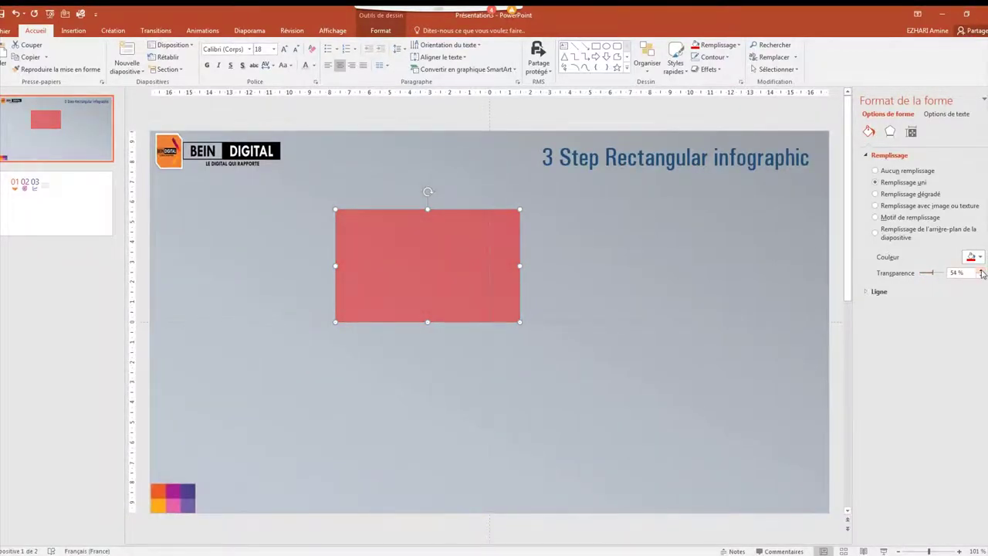
click(983, 100)
click(562, 342)
key(alt+Tab)
right_click(549, 280)
click(578, 353)
right_click(580, 356)
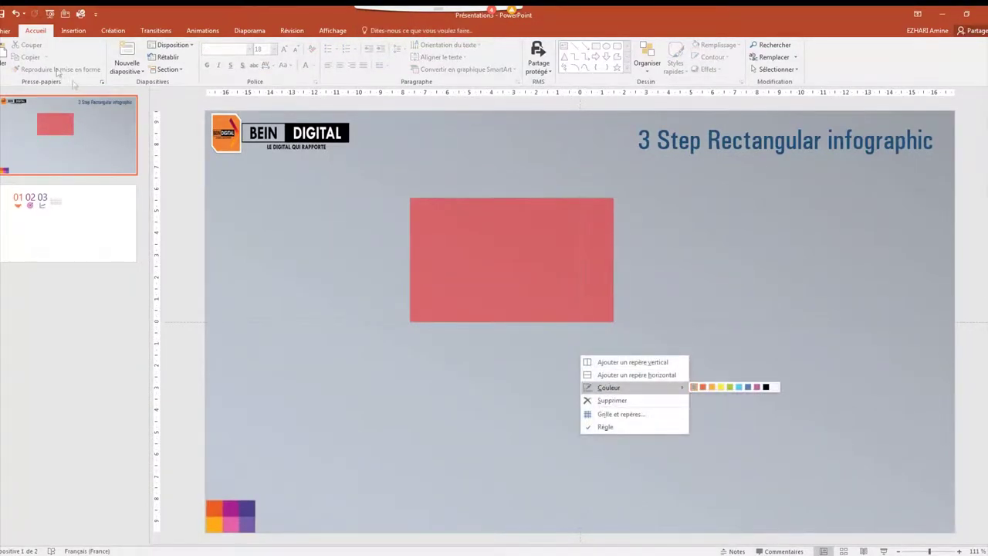
Step: Paste a copy of the red rectangle overlapping the original toward the lower right
key(Escape)
key(ctrl+v)
drag(538, 255, 651, 337)
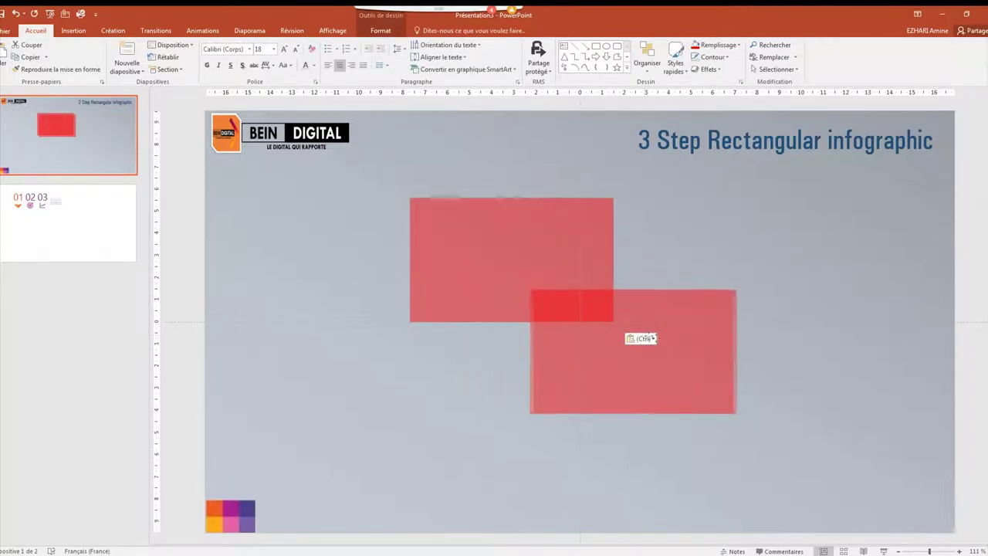
drag(650, 338, 612, 332)
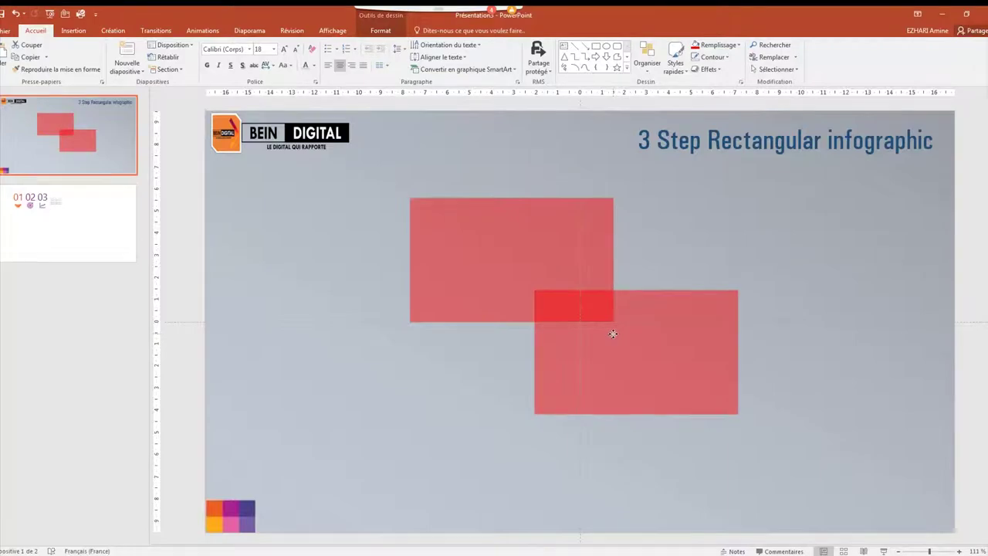
drag(611, 331, 614, 333)
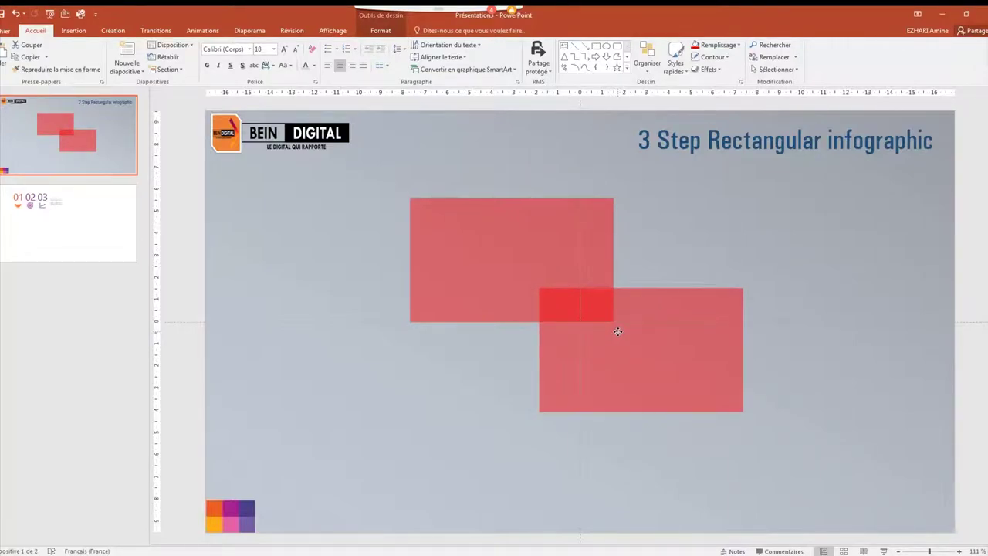
drag(614, 332, 615, 332)
Step: Paste a second copy and place it directly below the original rectangle
right_click(650, 347)
click(672, 368)
click(676, 249)
right_click(677, 248)
click(697, 266)
mouse_move(617, 358)
mouse_down()
mouse_move(470, 455)
mouse_move(500, 438)
mouse_up()
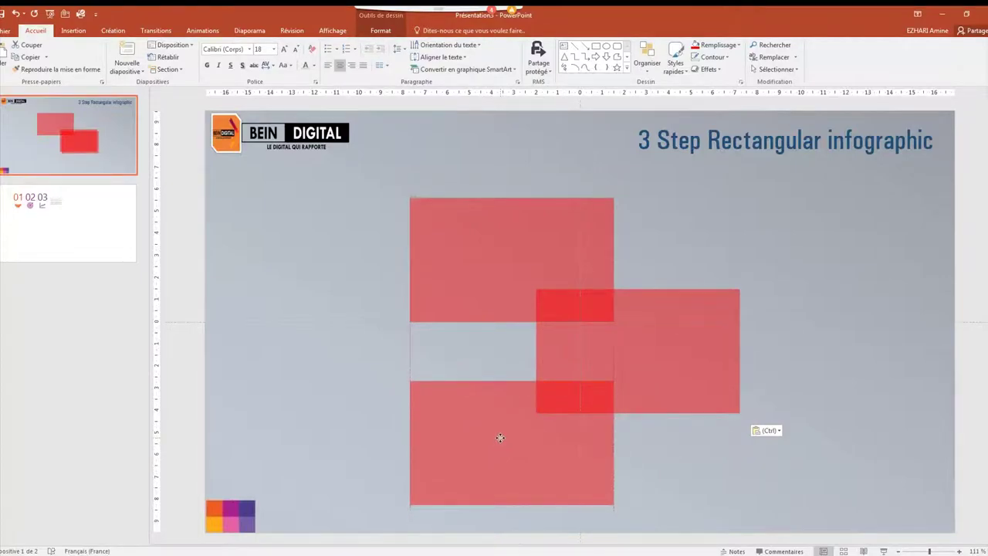
click(553, 293)
click(553, 272)
right_click(553, 272)
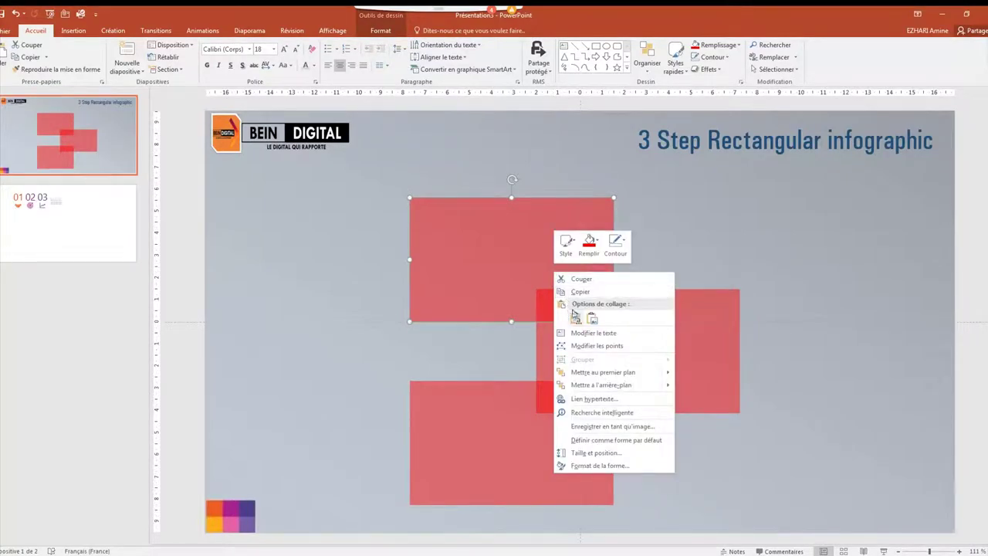
click(580, 333)
Step: Edit the top rectangle's points, moving its right-hand corners to slant its right edge
right_click(563, 262)
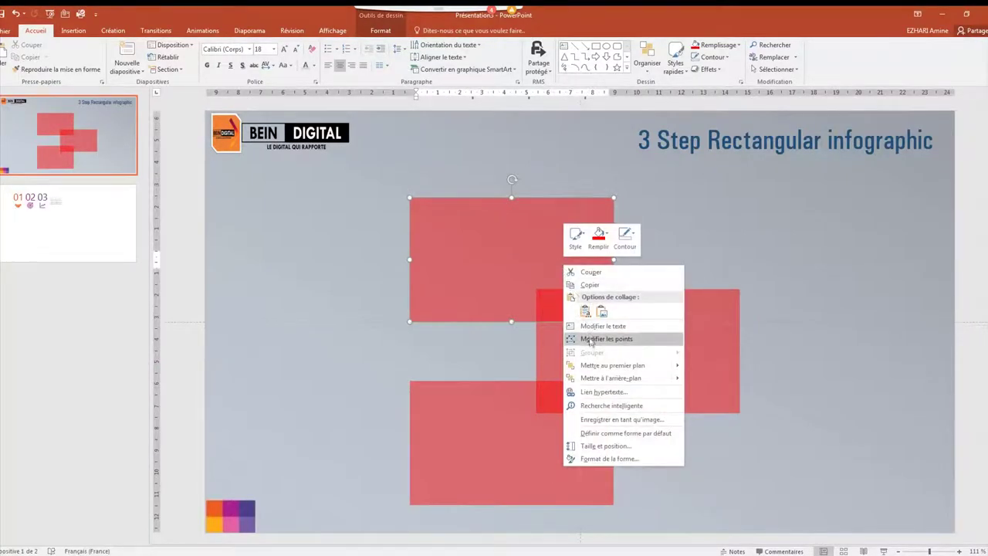
click(590, 338)
drag(612, 199, 612, 221)
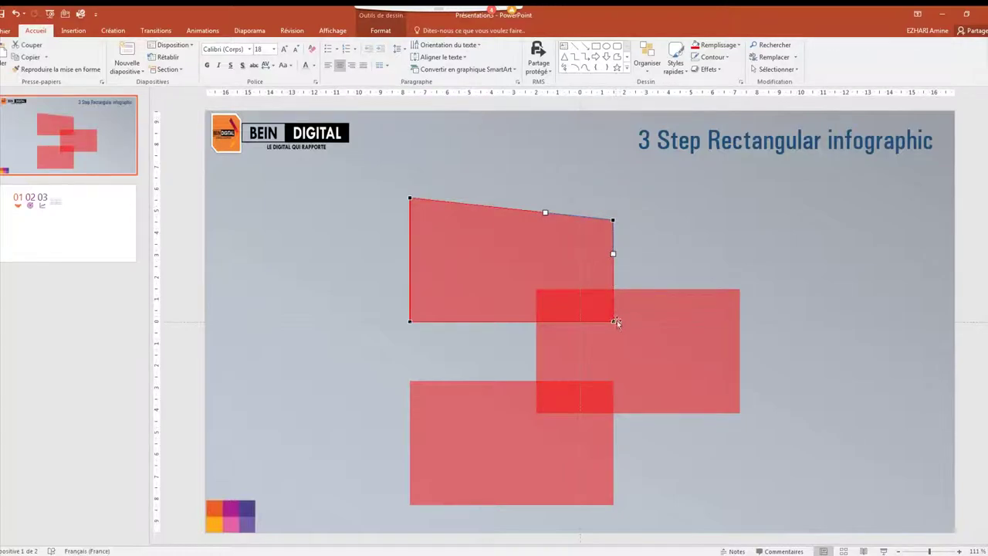
drag(613, 321, 613, 330)
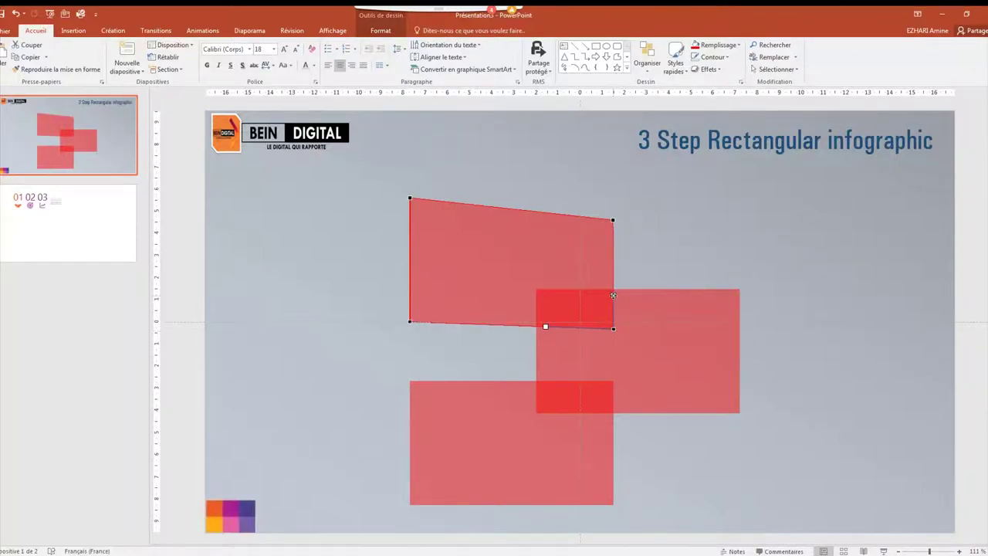
Step: Reshape the bottom rectangle likewise so its right edge narrows toward the middle block
click(560, 420)
right_click(561, 432)
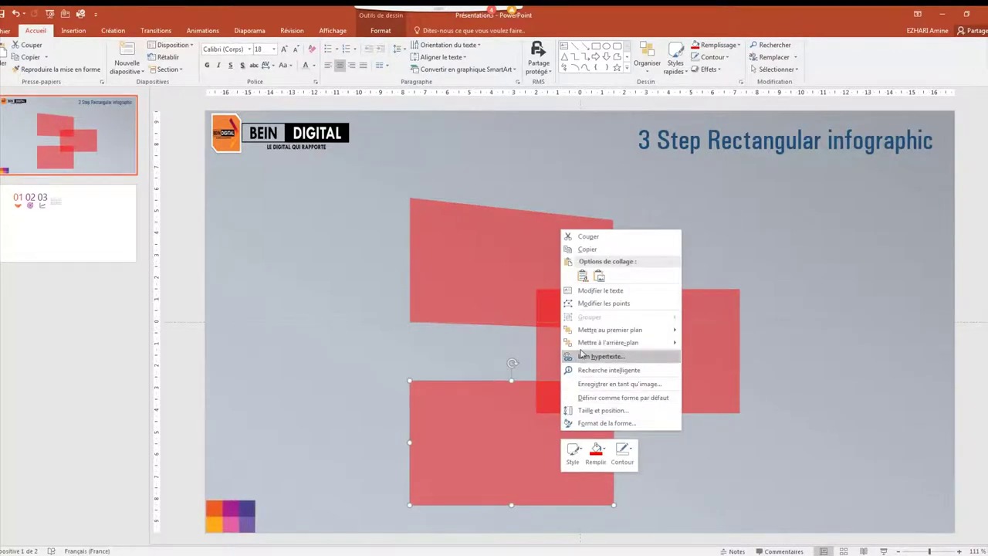
click(595, 302)
drag(612, 380, 613, 390)
drag(613, 504, 613, 499)
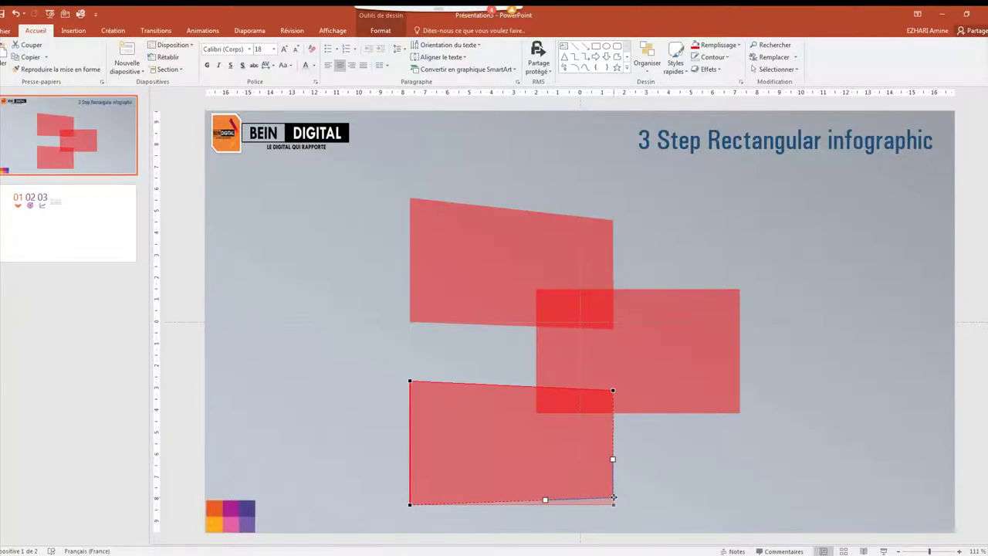
click(660, 478)
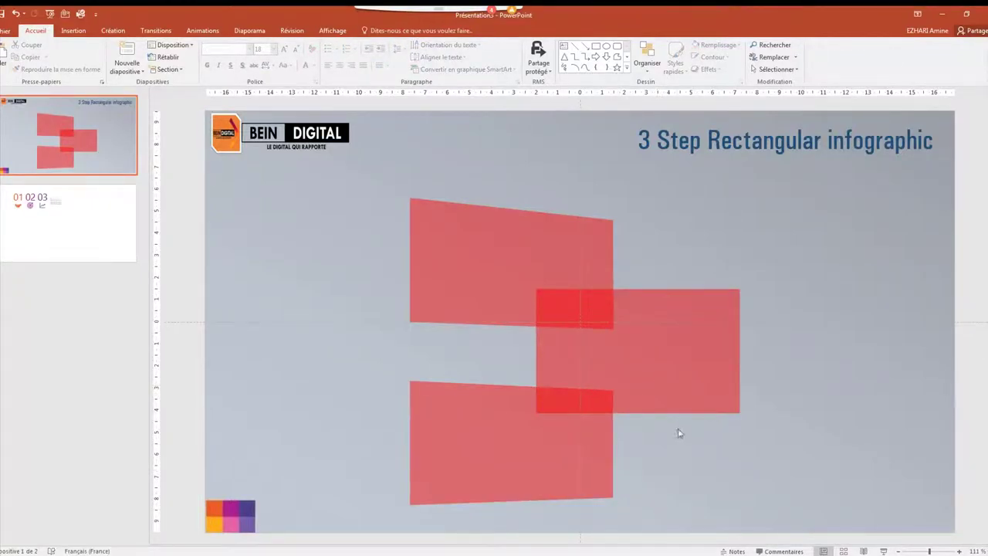
click(74, 30)
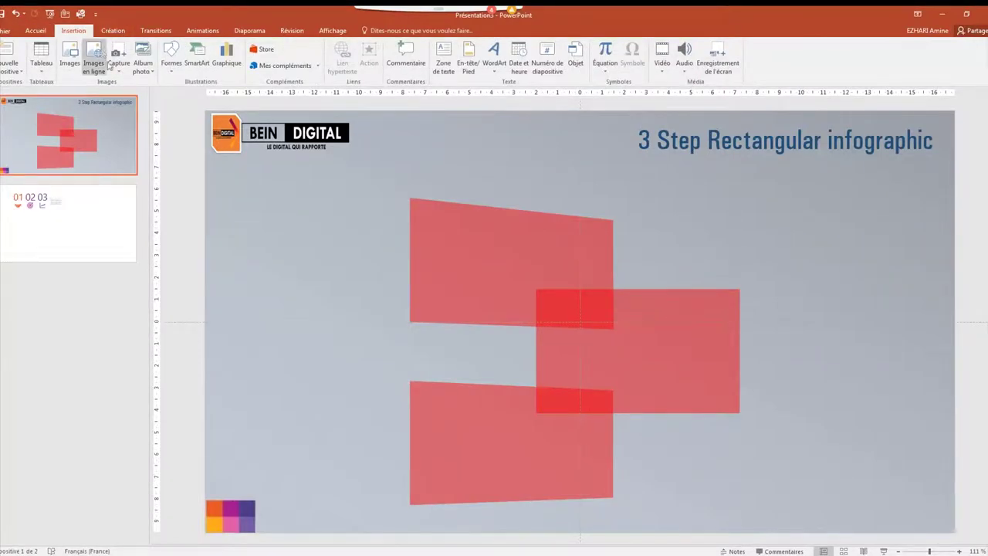
Step: Draw a small outline-free yellow square over the top panel's overlap with the right rectangle
click(171, 54)
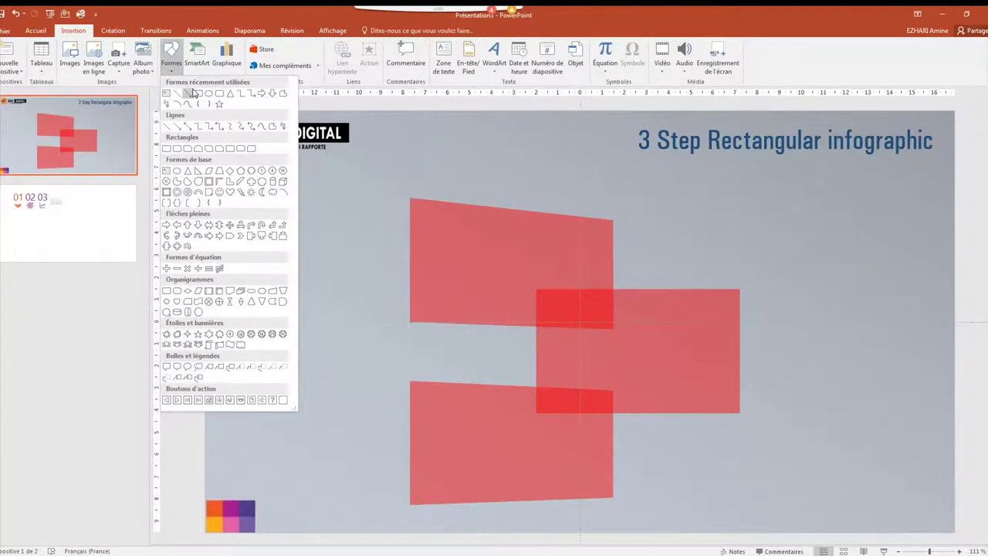
click(191, 93)
drag(579, 278, 627, 336)
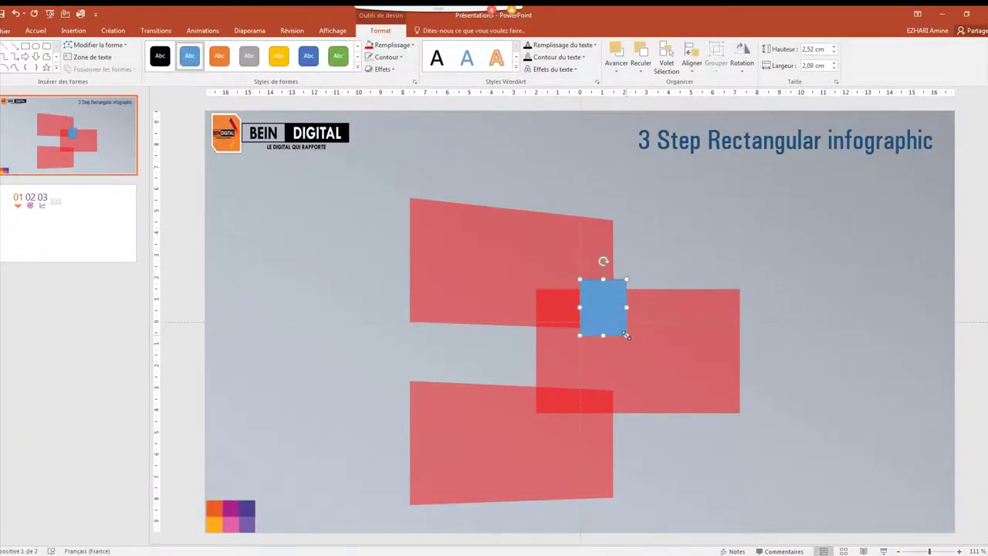
click(387, 57)
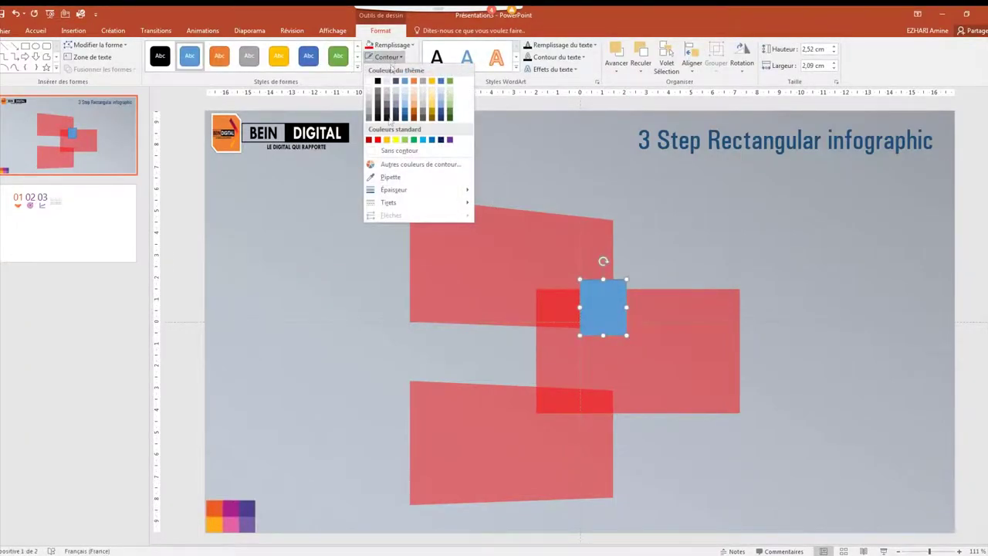
click(386, 147)
click(390, 45)
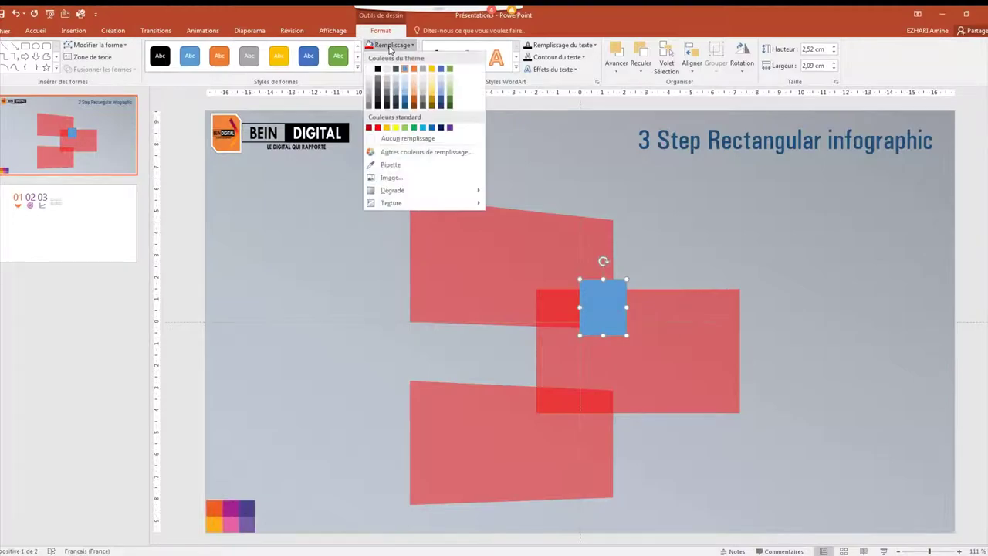
click(395, 128)
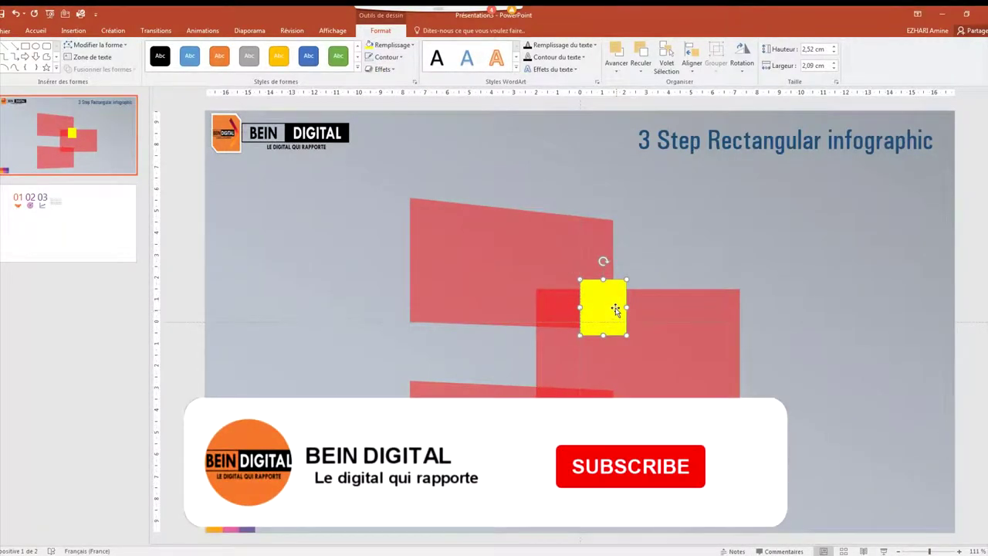
Step: Position the yellow square and make it 2,64 cm tall
drag(615, 310, 610, 310)
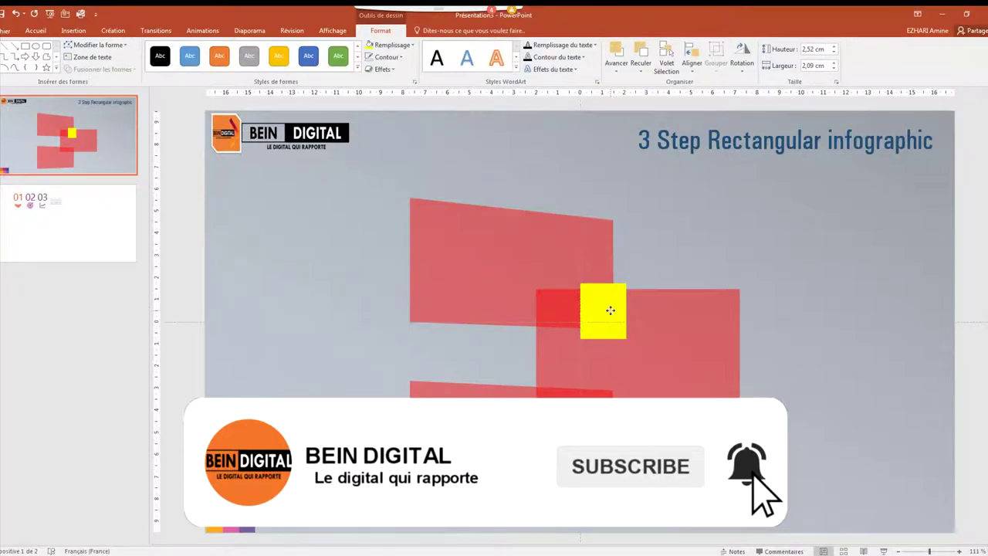
drag(610, 310, 610, 305)
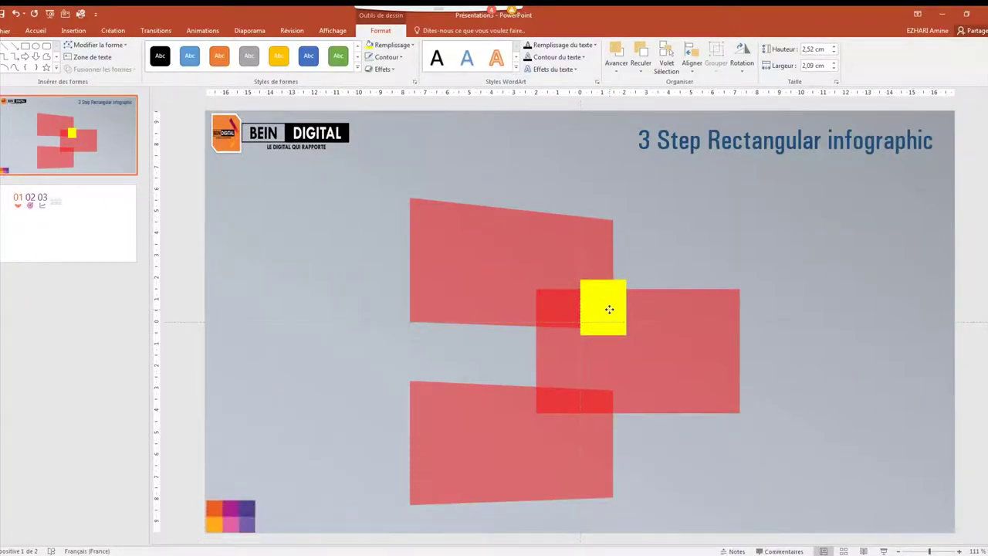
drag(604, 335, 603, 338)
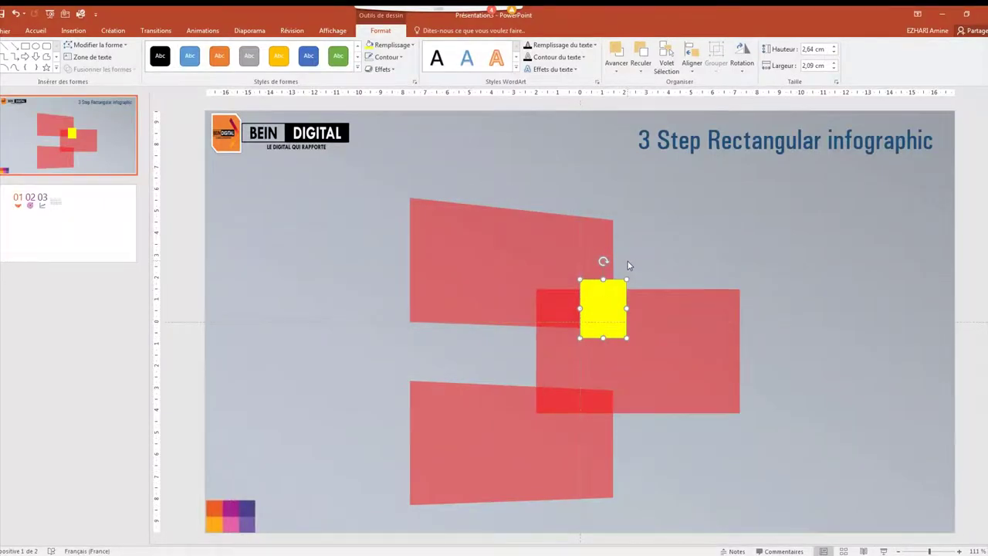
right_click(604, 307)
Step: Give the yellow square 65% fill transparency and narrow it to 1,82 cm from its left side
click(656, 497)
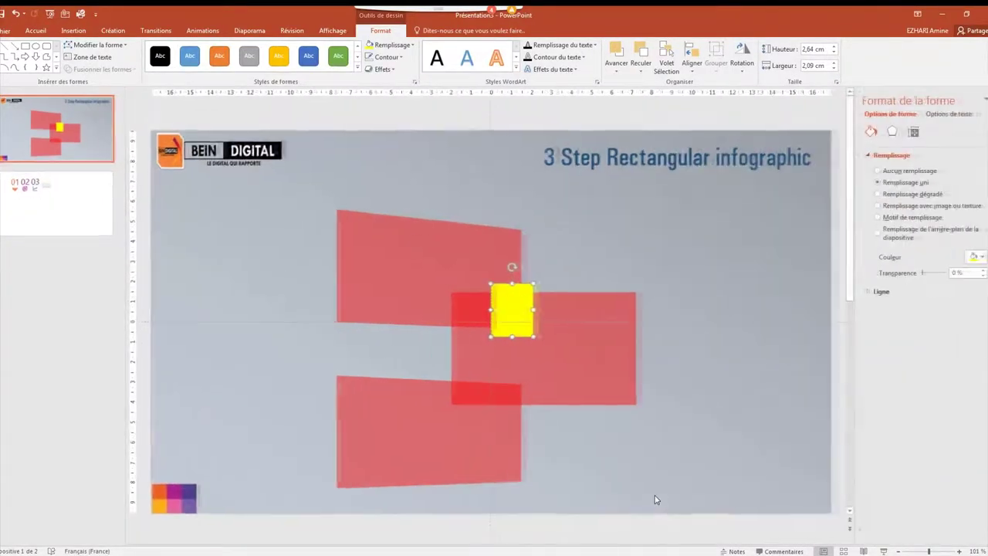
drag(920, 272, 935, 278)
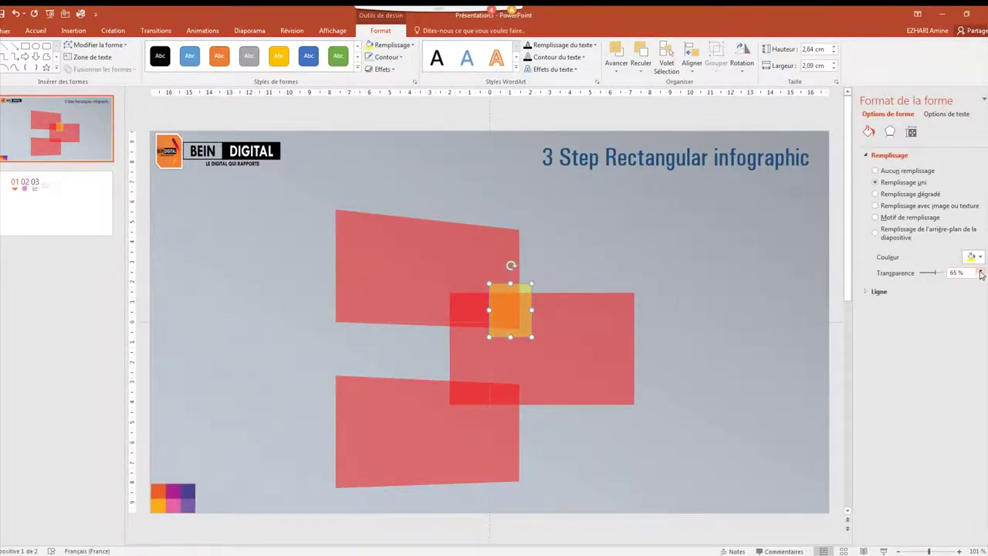
click(983, 99)
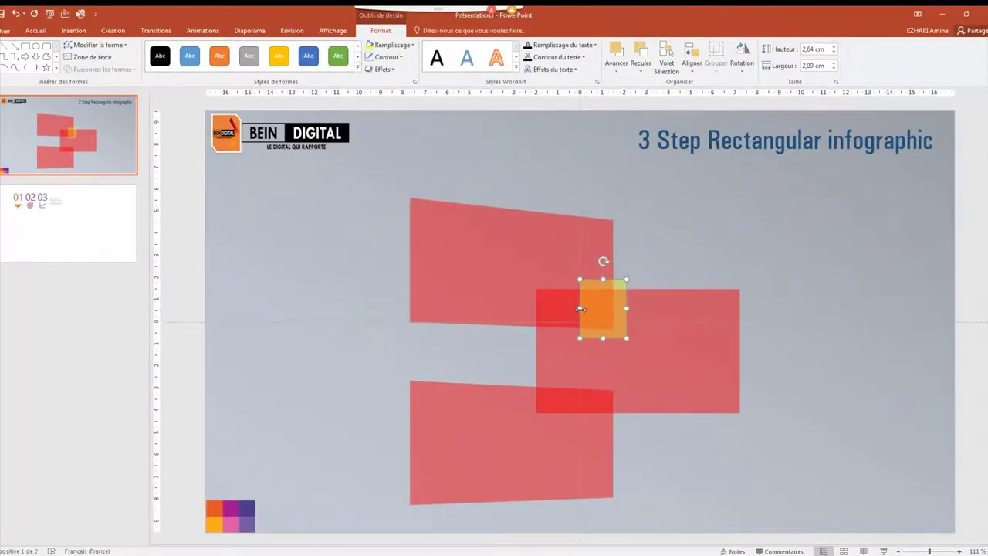
drag(580, 309, 585, 310)
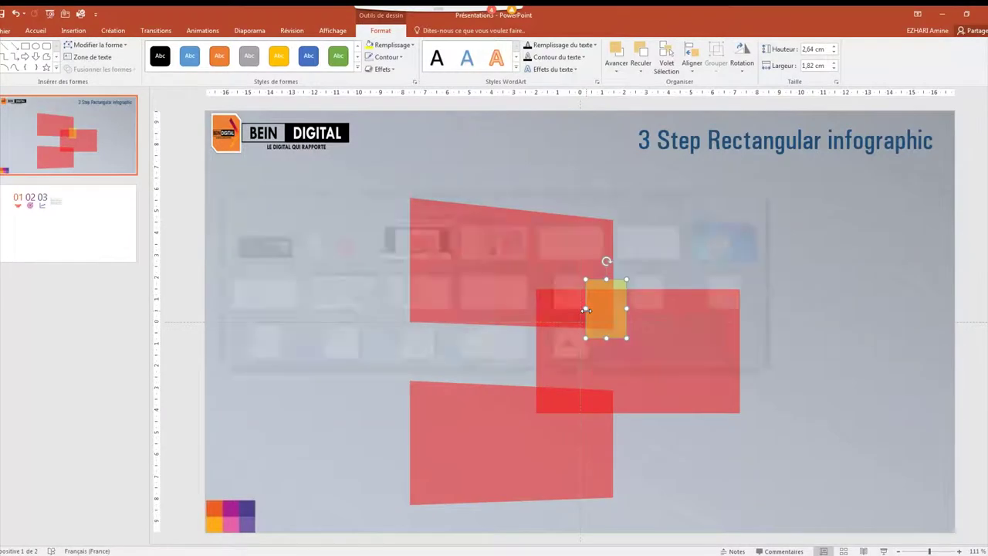
Step: Duplicate the translucent square, move it to the lower overlap and widen it
right_click(611, 312)
click(640, 331)
right_click(650, 257)
click(669, 279)
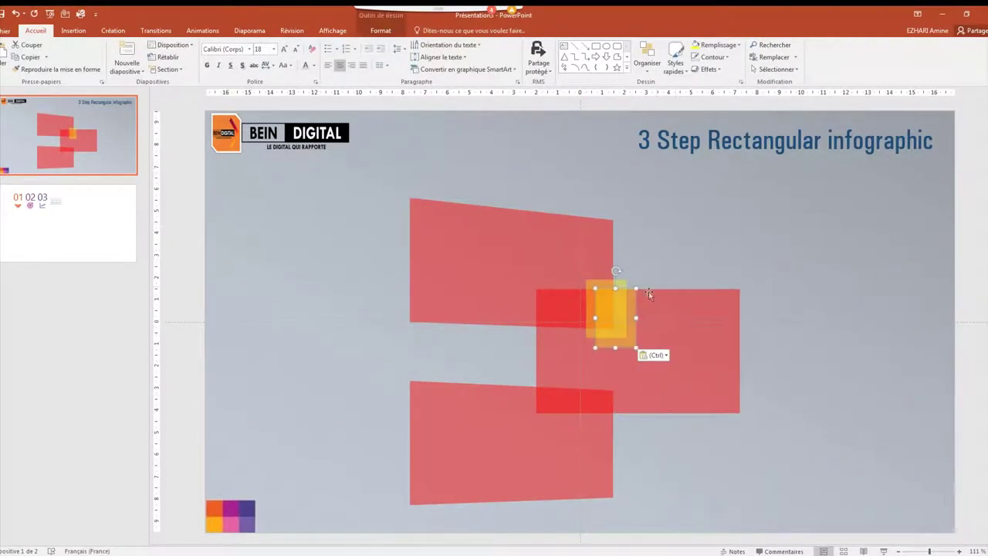
drag(621, 312, 611, 391)
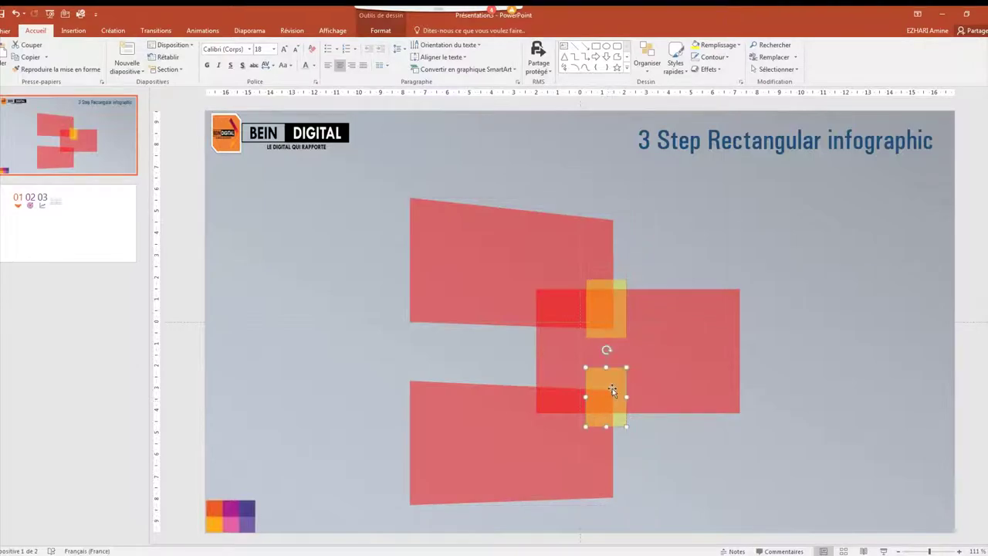
drag(584, 397, 627, 397)
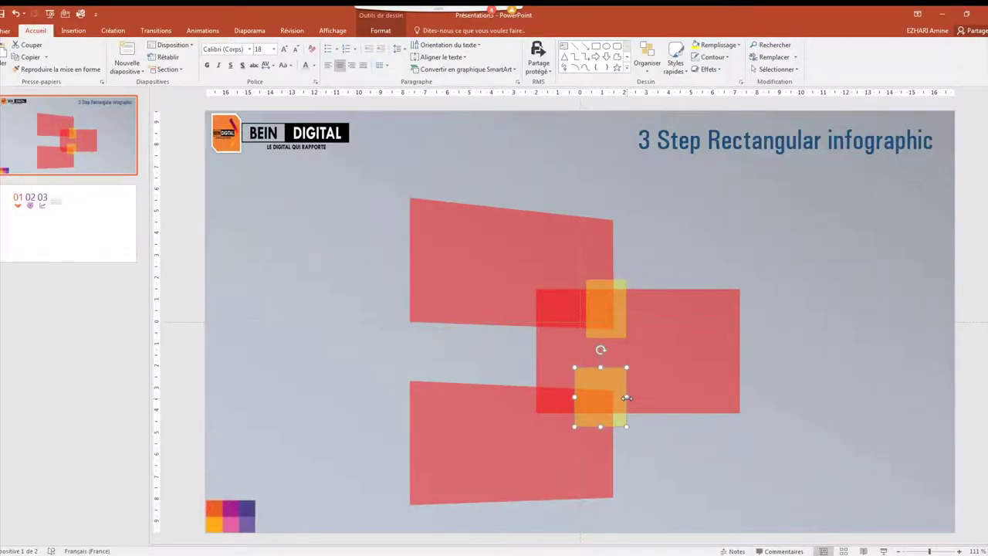
Step: Select the top panel, both yellow squares and the bottom panel together
click(538, 247)
shift+click(622, 328)
shift+click(608, 379)
shift+click(506, 433)
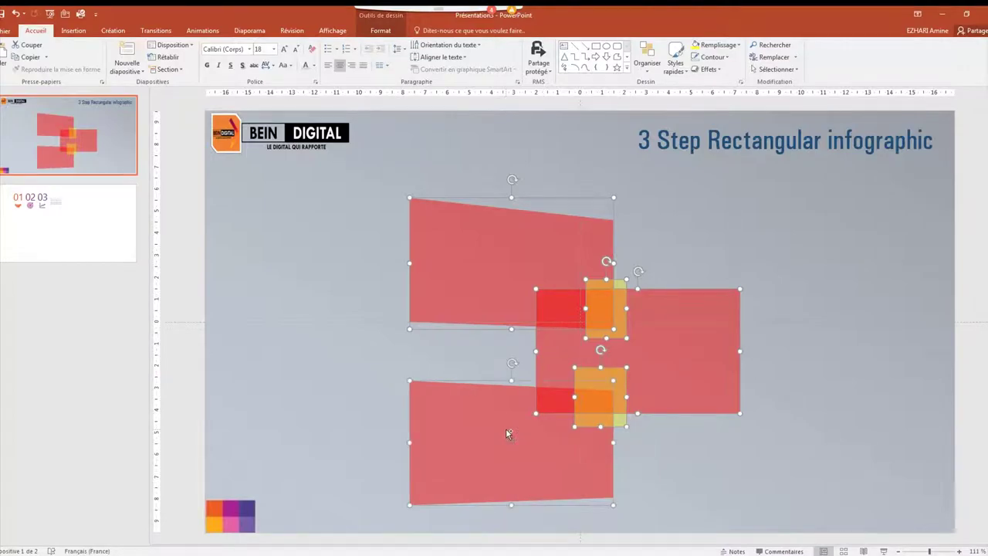
Step: Fragment the selected panels and squares with Merge Shapes
click(381, 30)
click(116, 71)
click(114, 104)
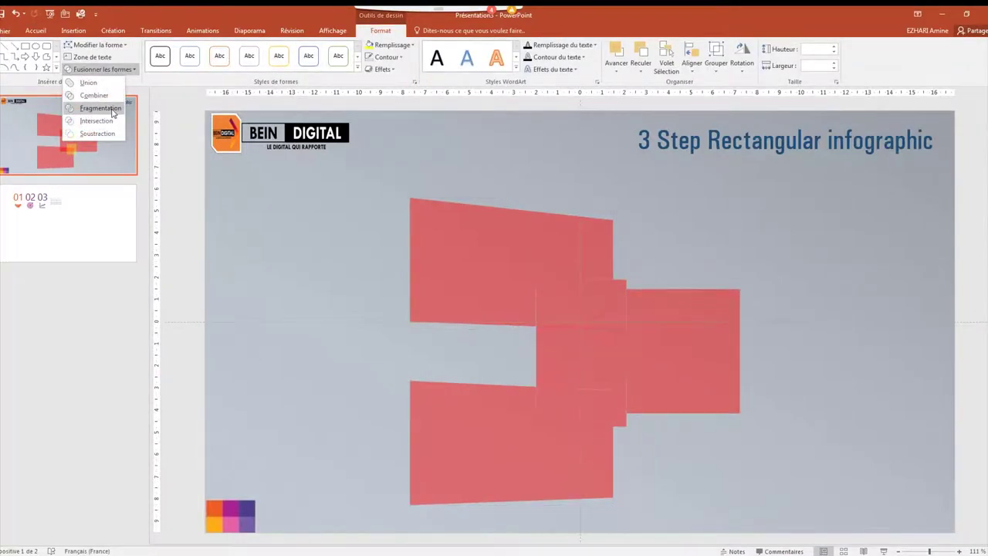
Step: Delete the small leftover fragments at the upper and lower overlaps
click(664, 247)
click(621, 284)
key(Delete)
click(621, 417)
key(Delete)
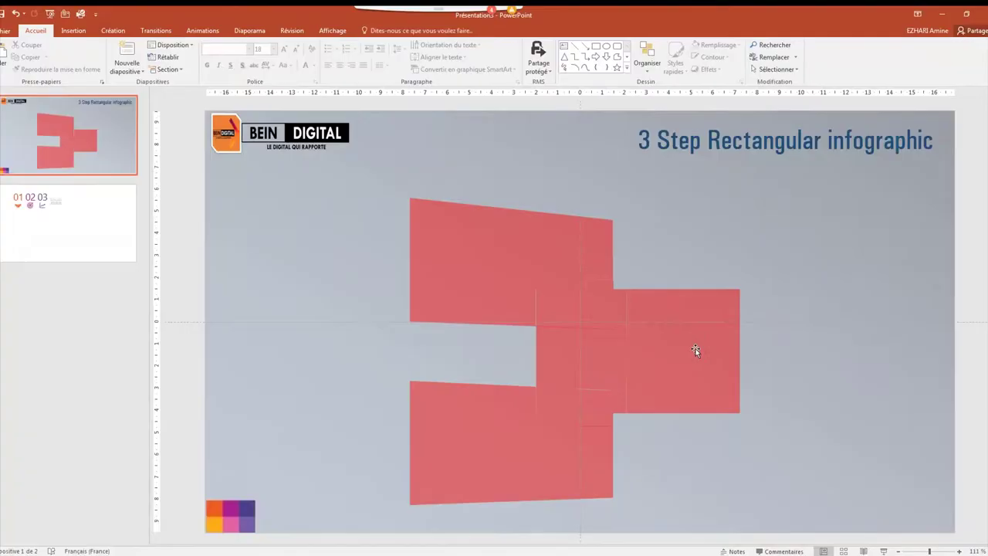
click(676, 348)
Step: Unite the right rectangle with the small central and lower pieces and fill it yellow
shift+click(622, 323)
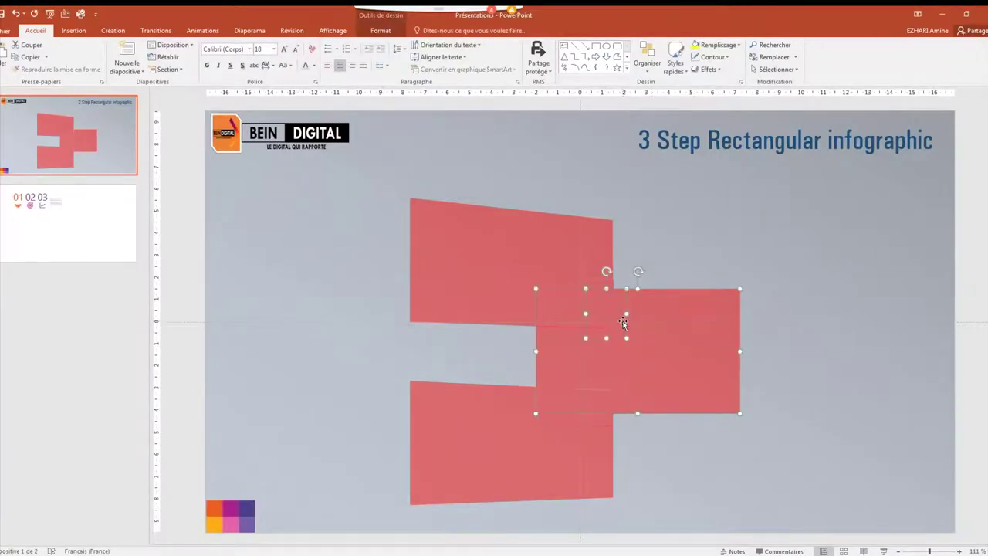
click(380, 30)
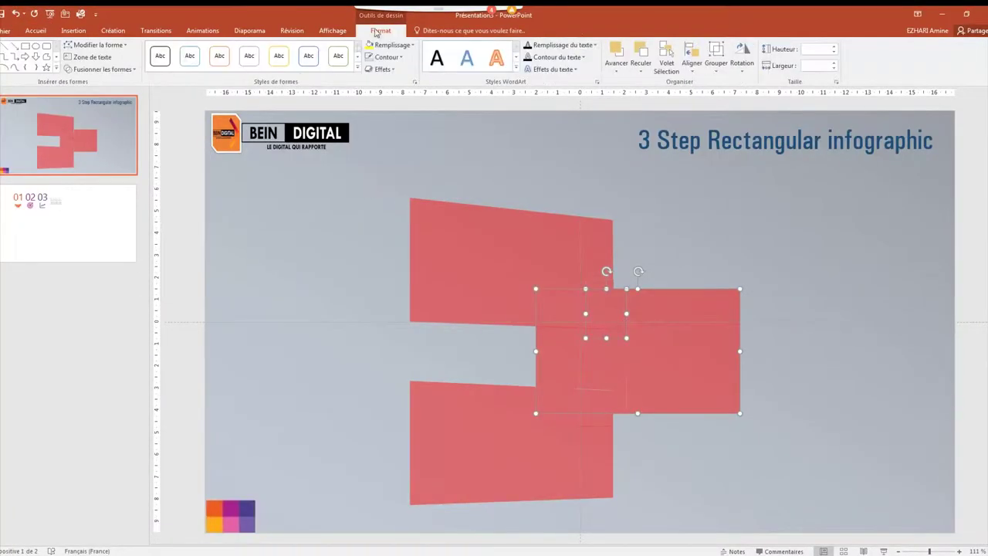
click(108, 69)
click(89, 82)
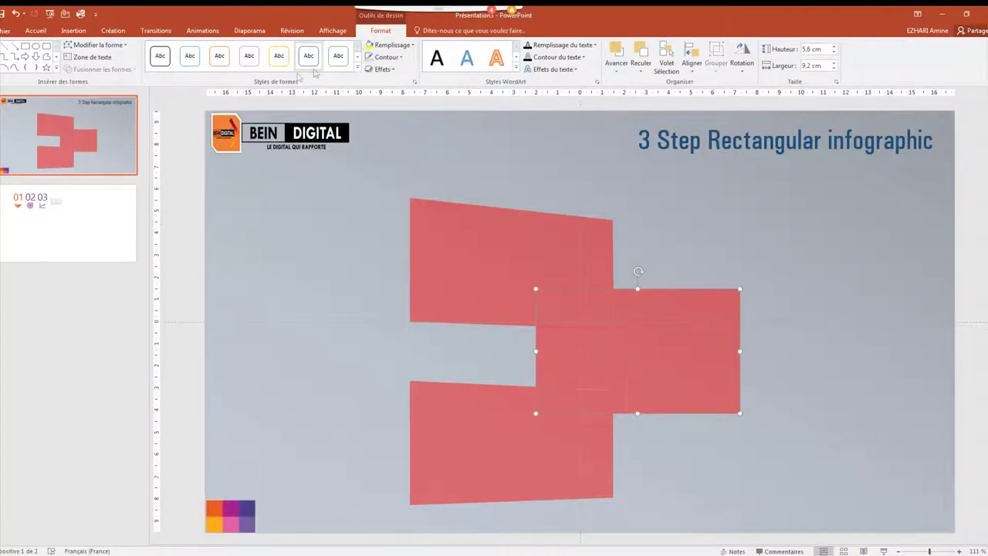
click(369, 45)
shift+click(620, 379)
click(101, 69)
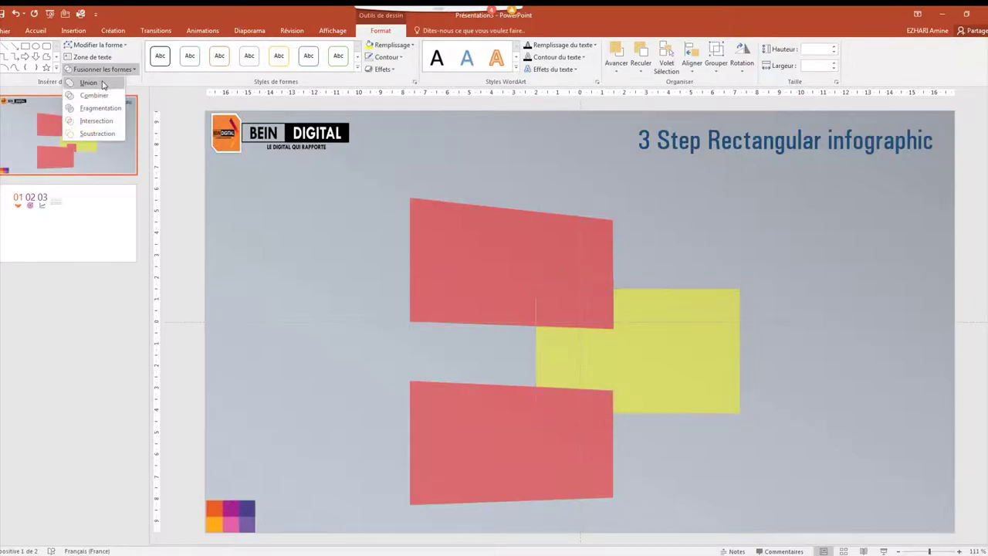
click(102, 82)
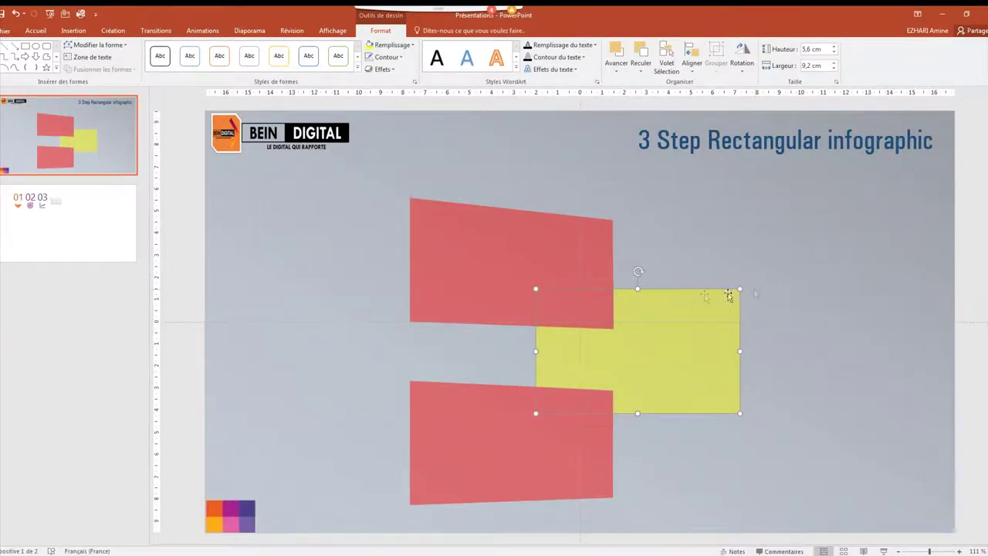
Step: Subtract the upper and lower small pieces from the yellow shape
shift+click(595, 306)
shift+click(590, 400)
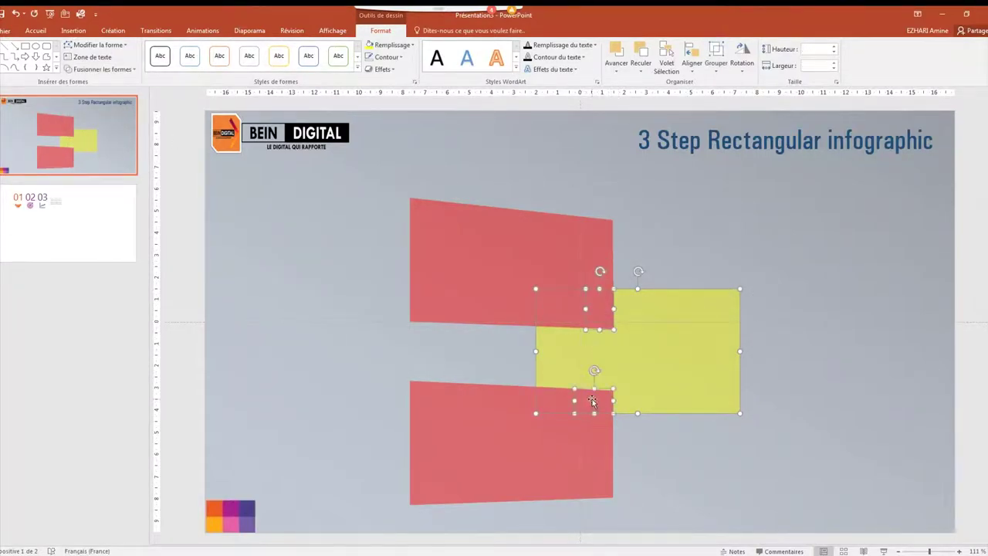
click(95, 70)
click(99, 93)
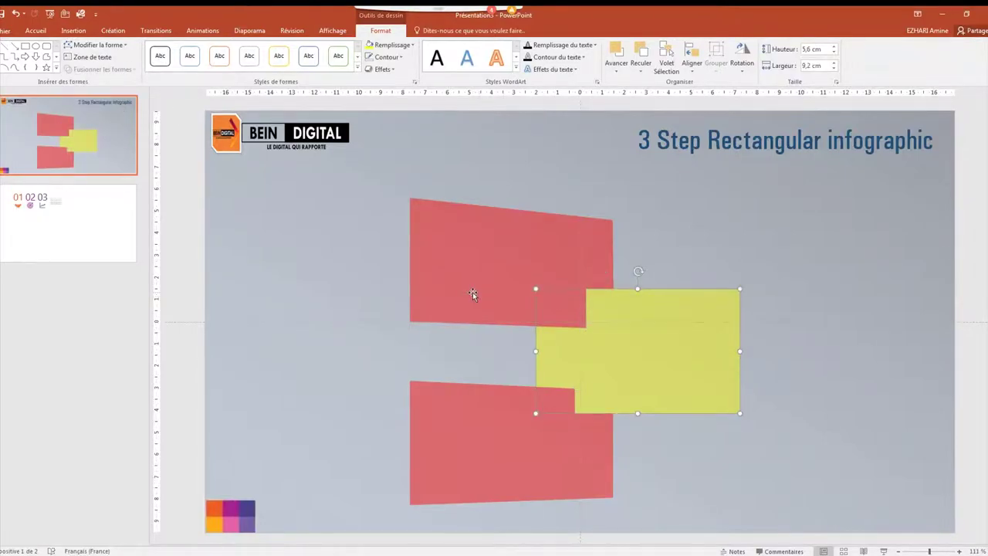
Step: Subtract the overlap pieces from the top red panel to notch it
click(534, 269)
shift+click(604, 291)
shift+click(563, 307)
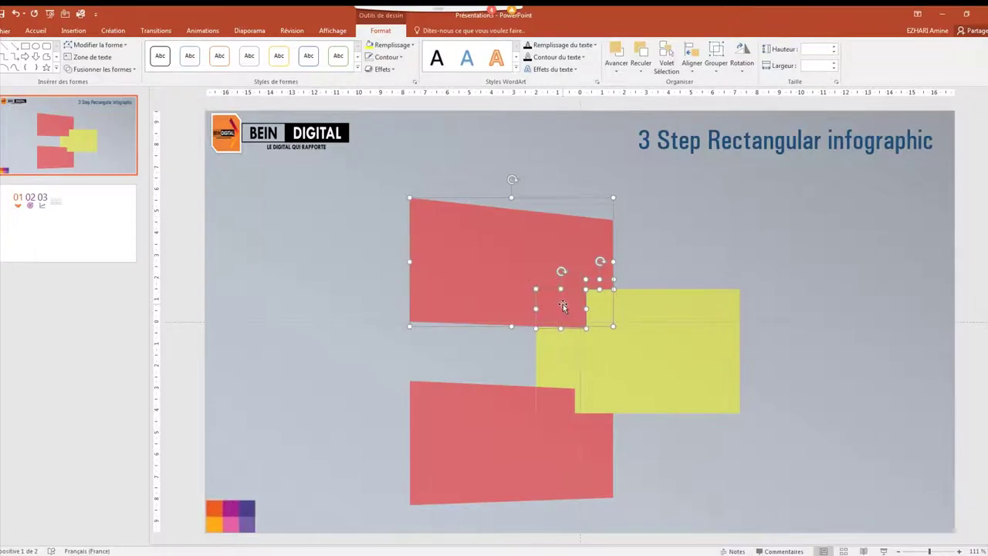
click(95, 70)
click(86, 136)
Step: Union the bottom red panel with the small filler rectangle in its notch
click(514, 435)
shift+click(557, 402)
click(100, 70)
click(116, 85)
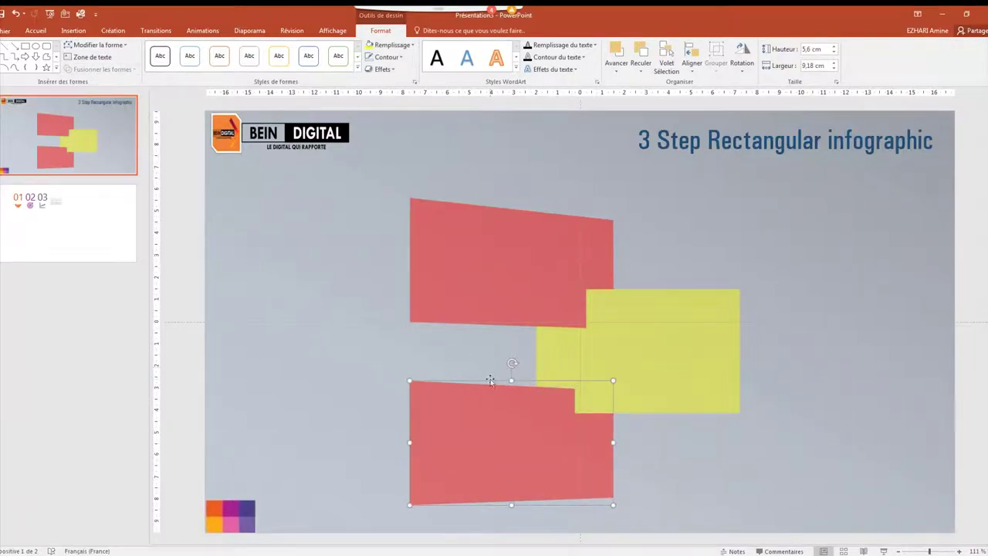
Step: Fill the bottom panel light blue and drag the red panel's top-right point slightly down
click(390, 45)
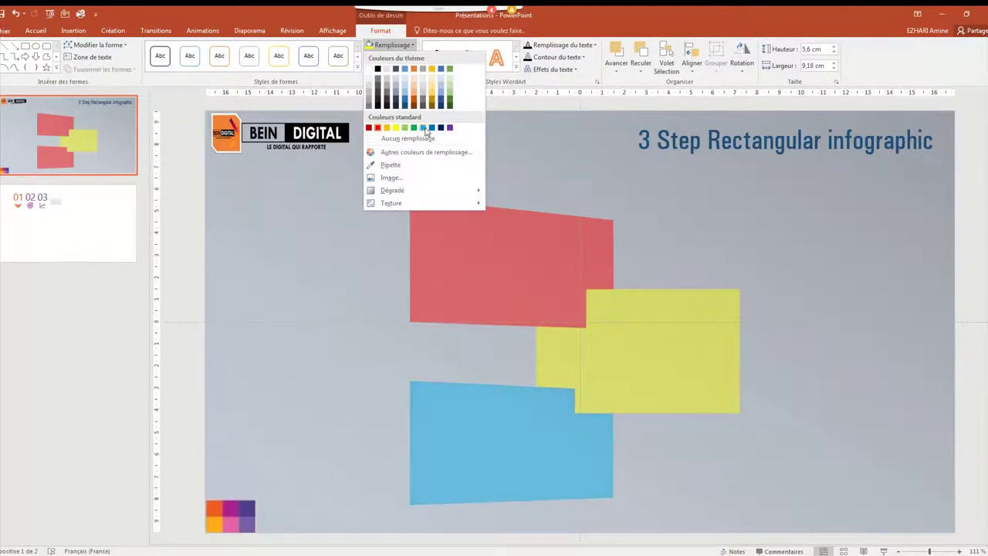
click(425, 132)
right_click(527, 253)
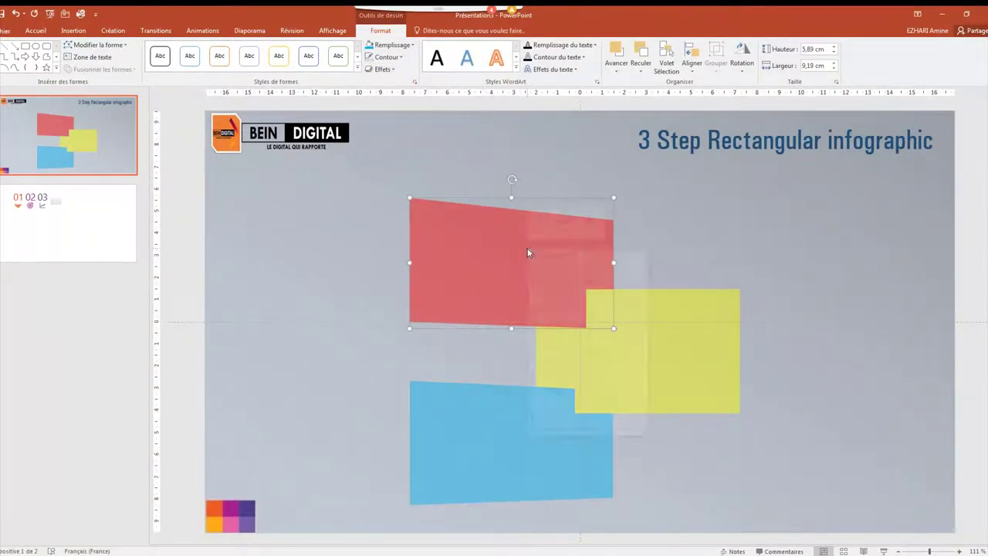
click(556, 322)
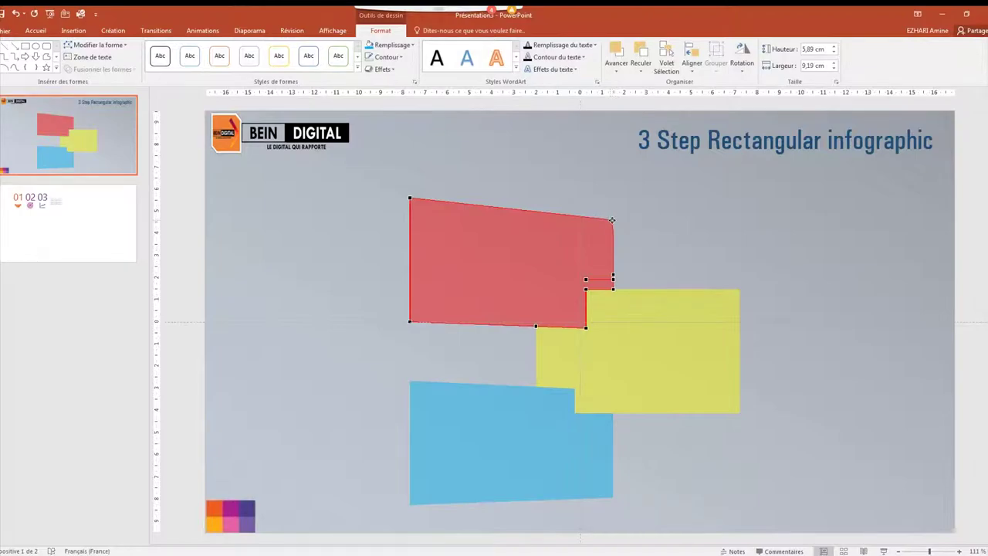
drag(613, 221, 612, 222)
click(669, 226)
Step: Select the red, yellow and blue panels together
click(541, 244)
shift+click(646, 339)
shift+click(502, 417)
right_click(499, 420)
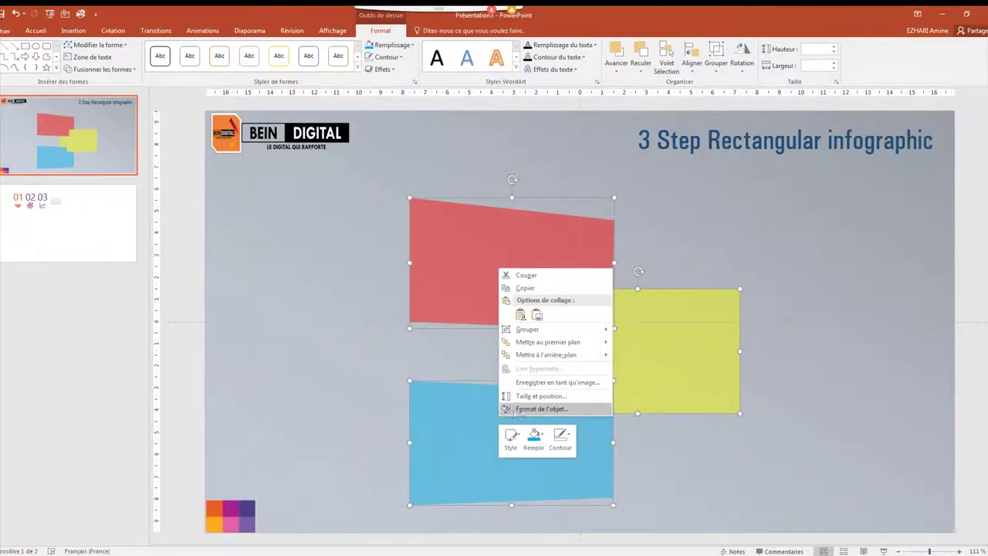
Step: Give all three selected panels one solid bright yellow fill in Format Shape
click(527, 409)
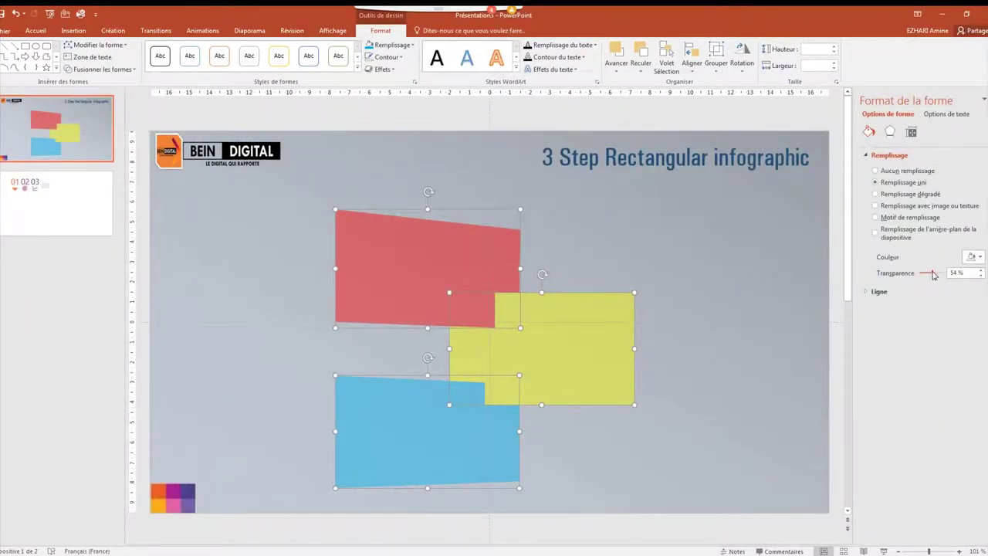
click(673, 311)
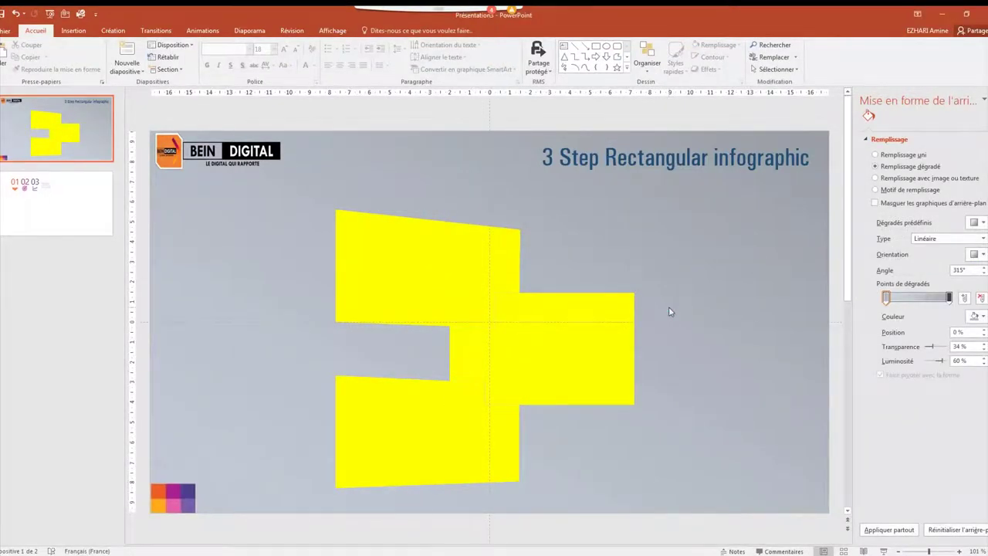
click(73, 31)
Step: Draw a rectangle over the upper-left part of the yellow panels
click(173, 76)
click(198, 94)
mouse_move(288, 183)
mouse_down()
mouse_move(406, 322)
mouse_move(418, 358)
mouse_up()
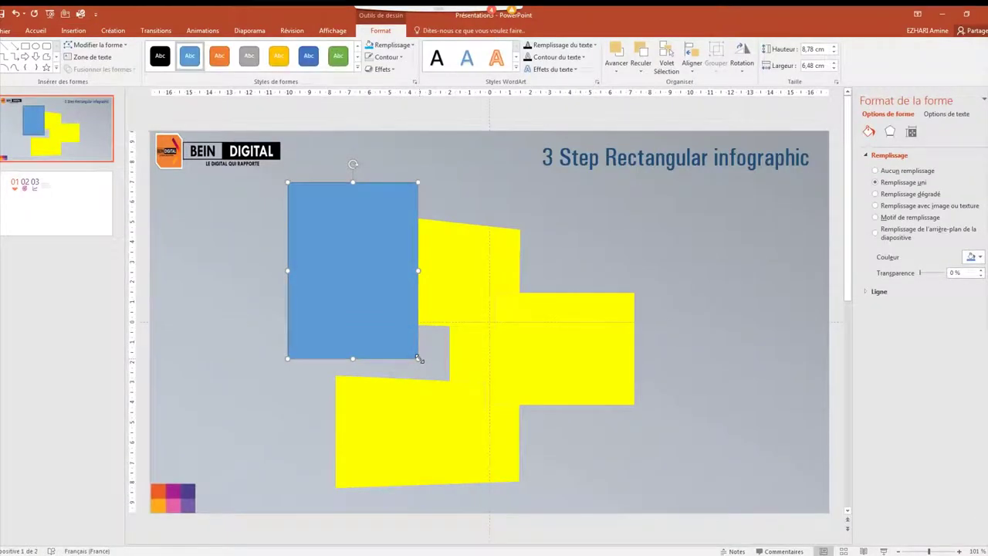
Step: Size the rectangle to 8,05 cm high and 6,62 cm wide
click(834, 53)
click(834, 52)
click(834, 53)
click(835, 53)
click(834, 53)
click(834, 52)
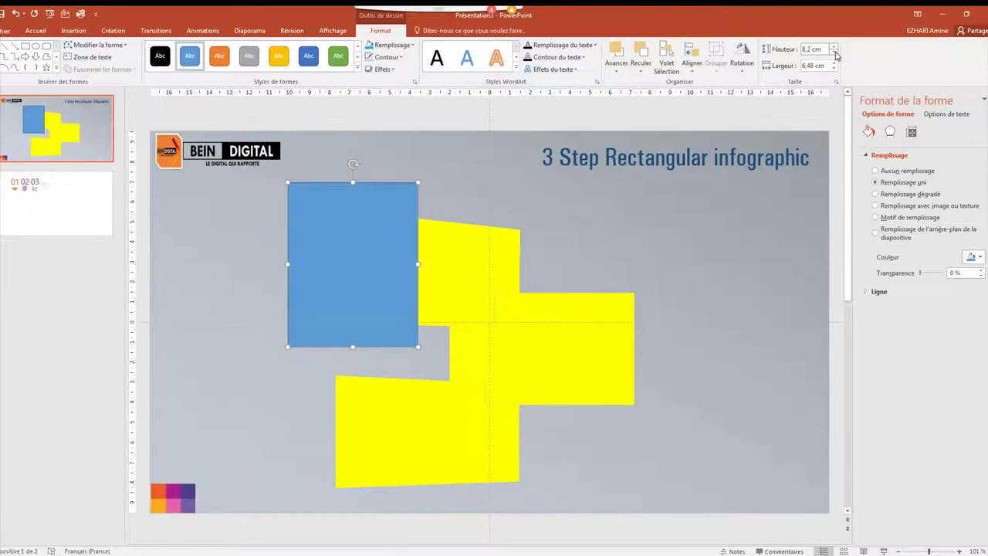
click(834, 52)
click(834, 53)
click(809, 49)
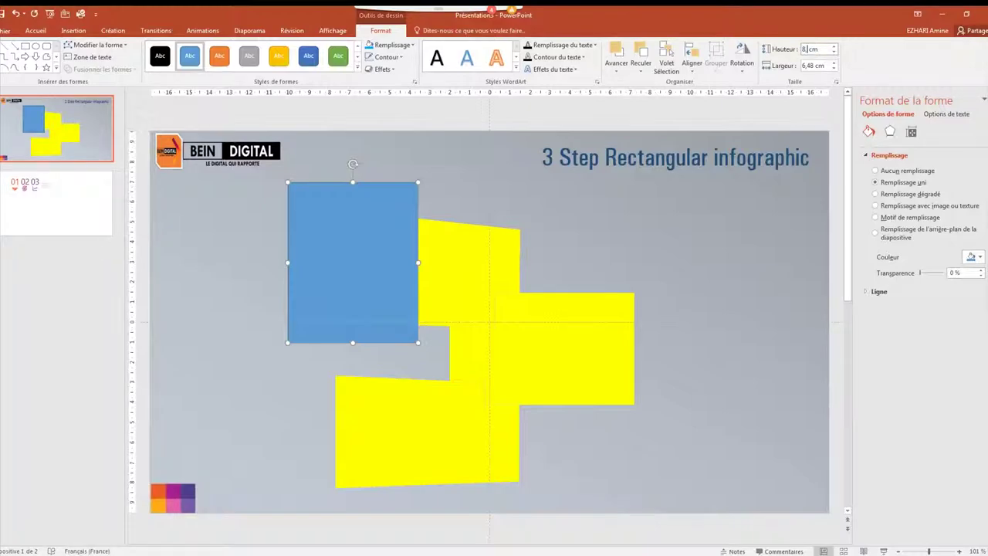
text(8,05)
key(Return)
click(812, 66)
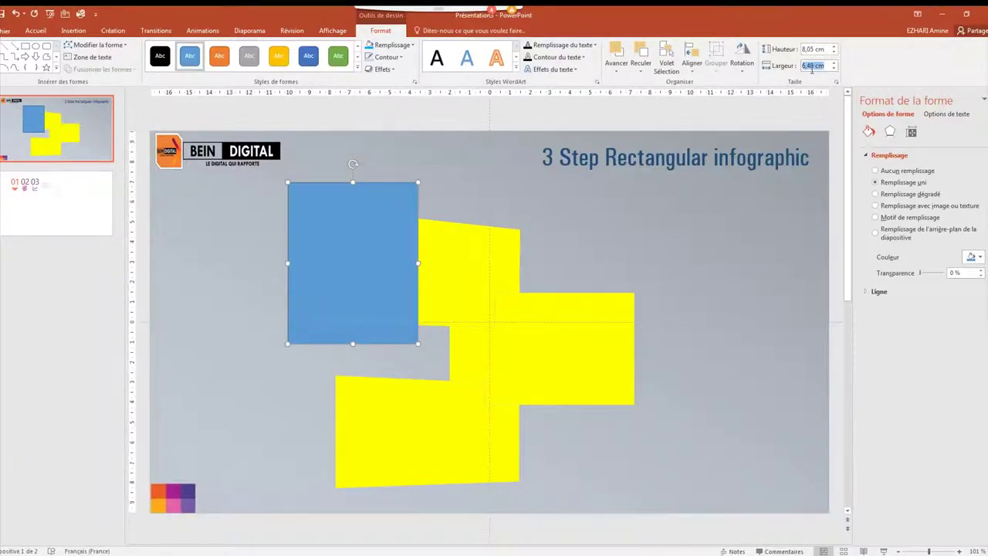
text(6,62)
key(Return)
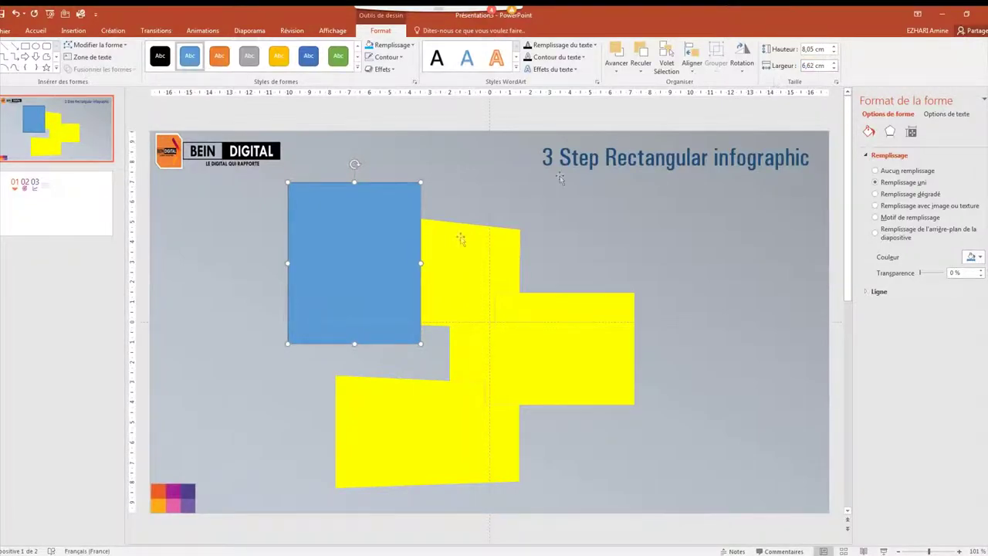
Step: Copy the blue rectangle and place the copy to the right of the yellow panels
right_click(371, 257)
click(394, 273)
right_click(580, 249)
click(593, 265)
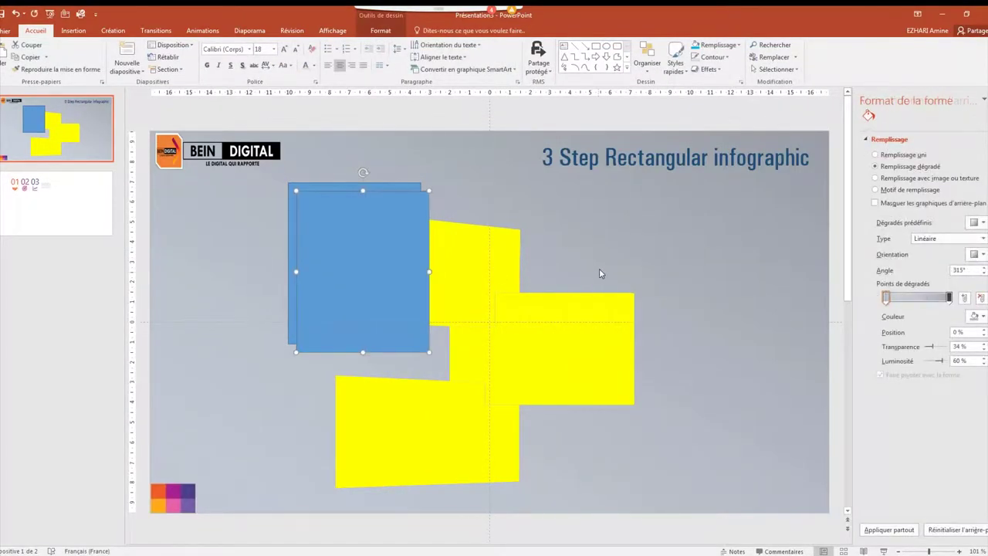
drag(363, 258, 616, 336)
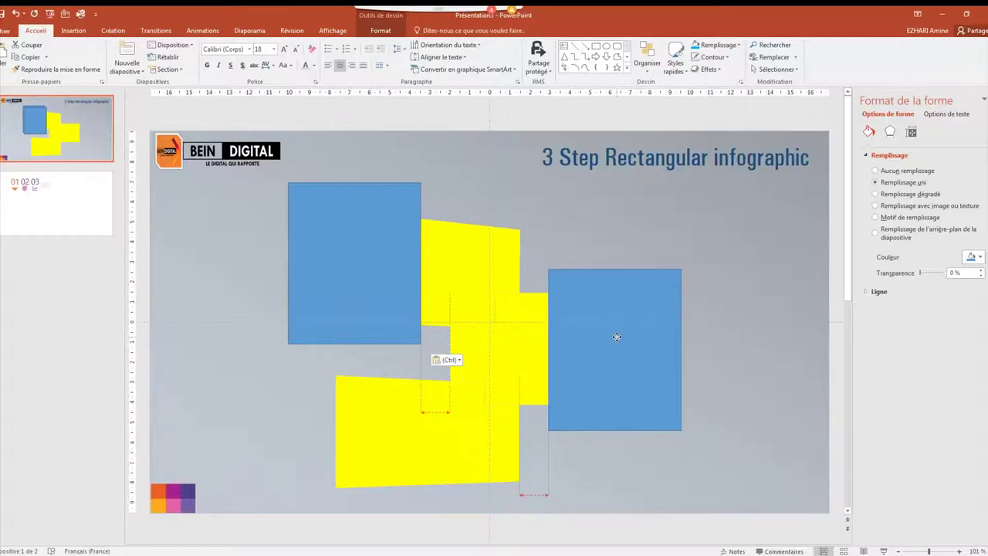
Step: Paste another copy at the bottom left, widen it slightly, then select panels with the top-left rectangle
right_click(615, 336)
key(Escape)
right_click(262, 458)
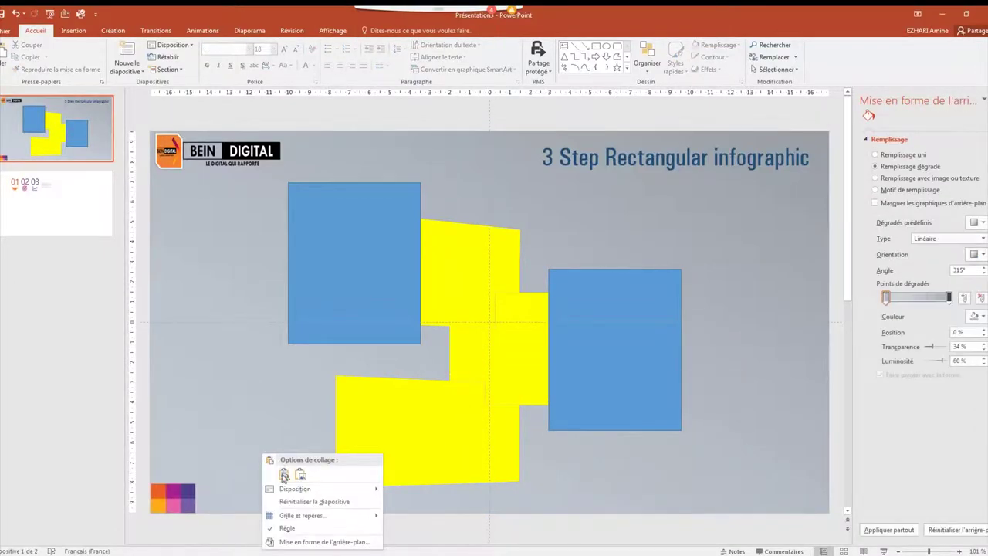
click(284, 473)
mouse_move(624, 313)
mouse_down()
mouse_move(371, 415)
mouse_move(368, 405)
mouse_up()
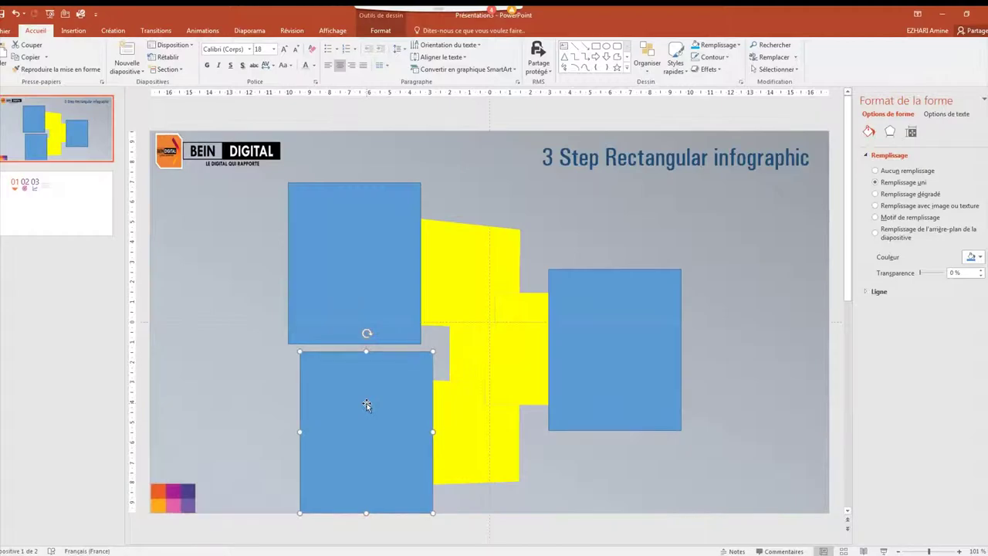
drag(300, 430, 295, 430)
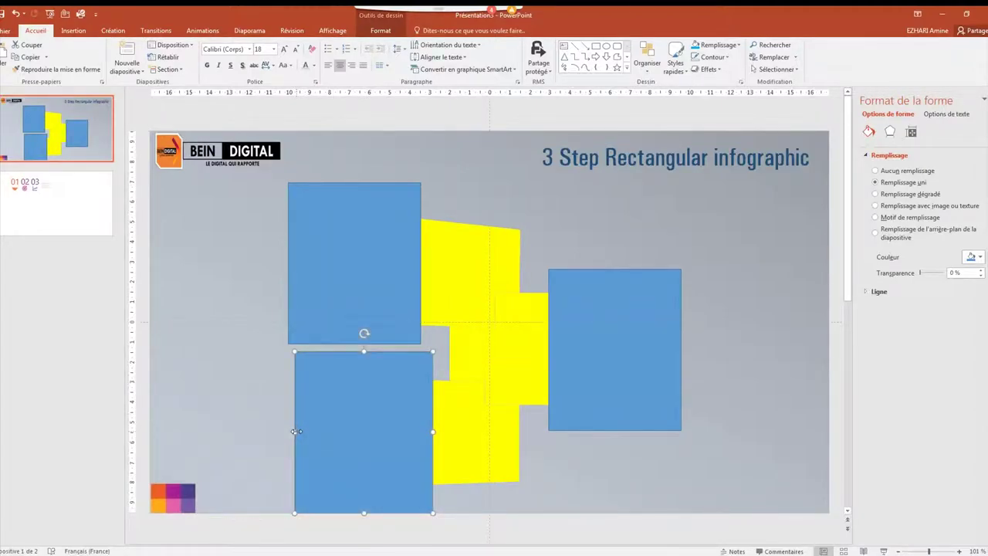
click(465, 264)
shift+click(312, 226)
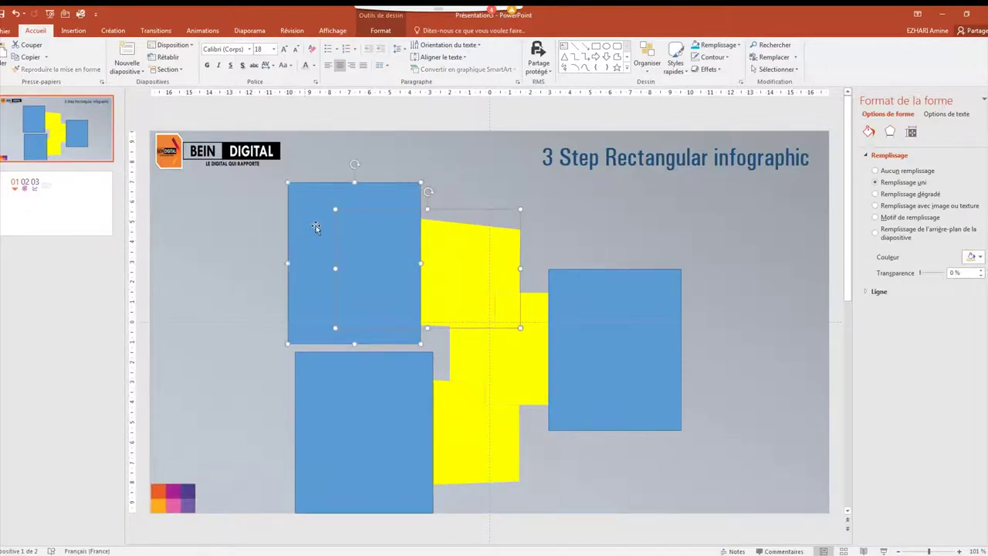
Step: Union the top-left rectangle with the yellow panels and delete the leftover rectangle
click(381, 30)
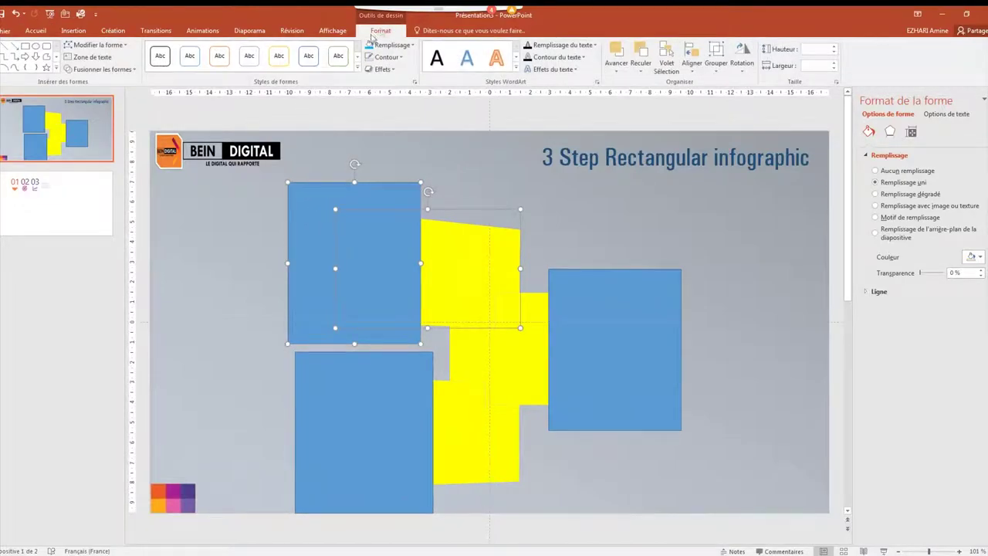
click(102, 69)
click(89, 83)
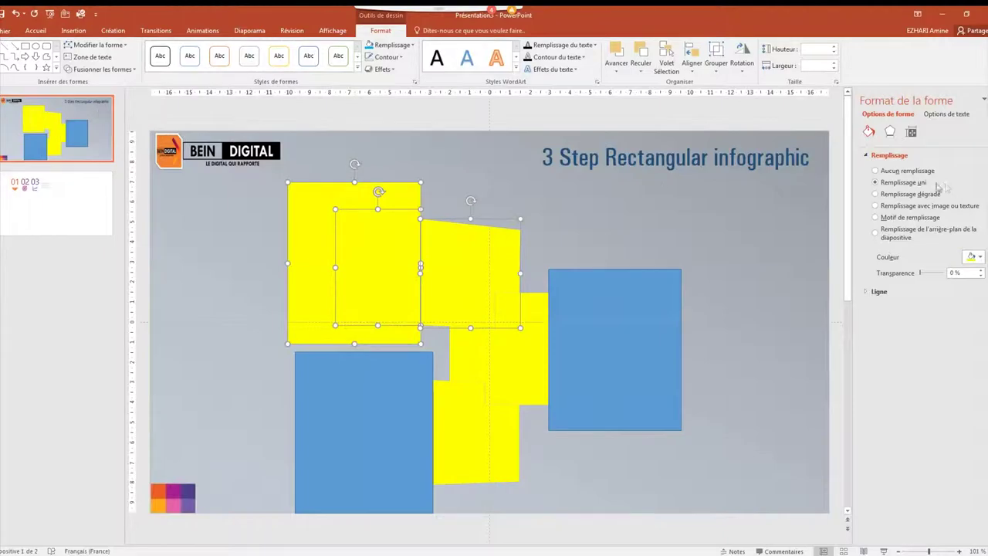
click(984, 100)
key(Escape)
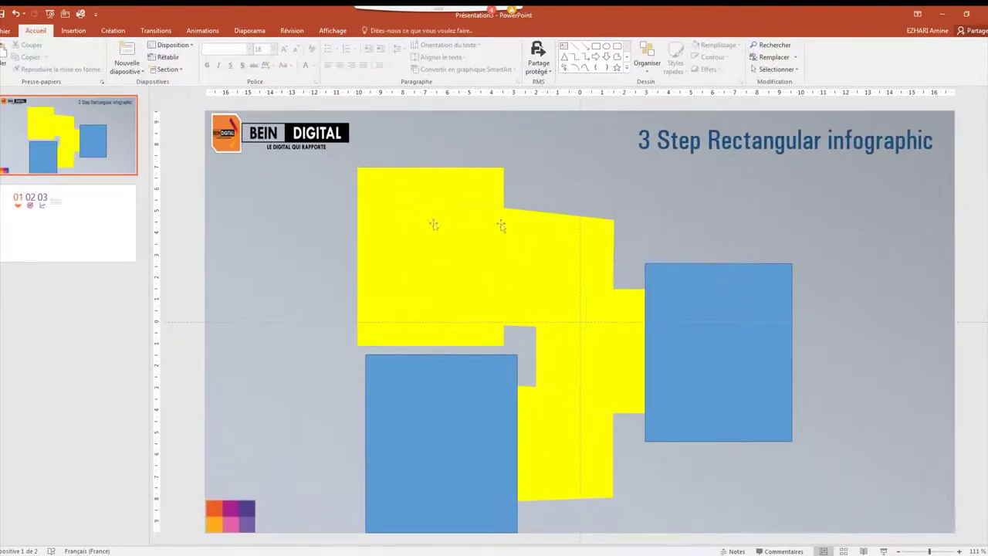
click(366, 183)
key(Delete)
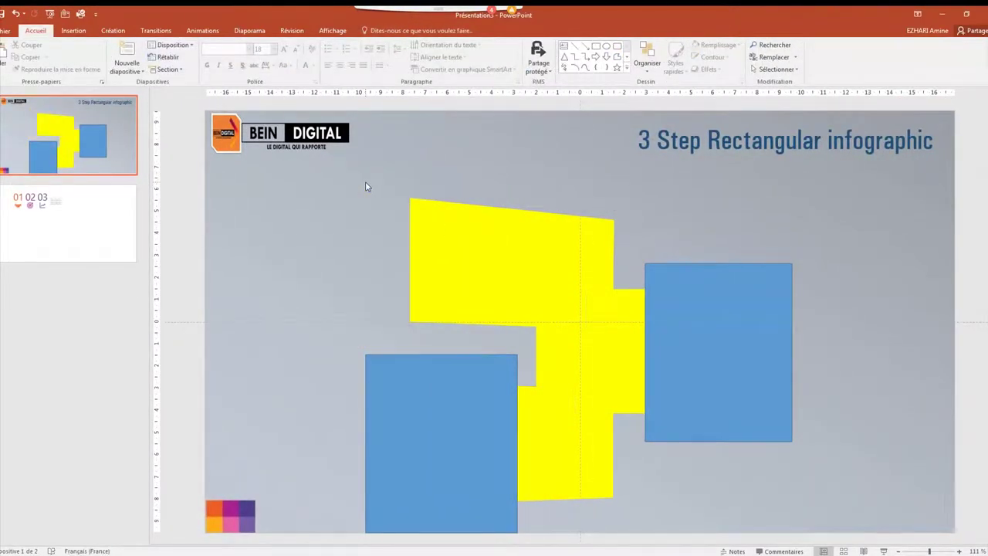
Step: Fill the top panel's right strip white
click(593, 252)
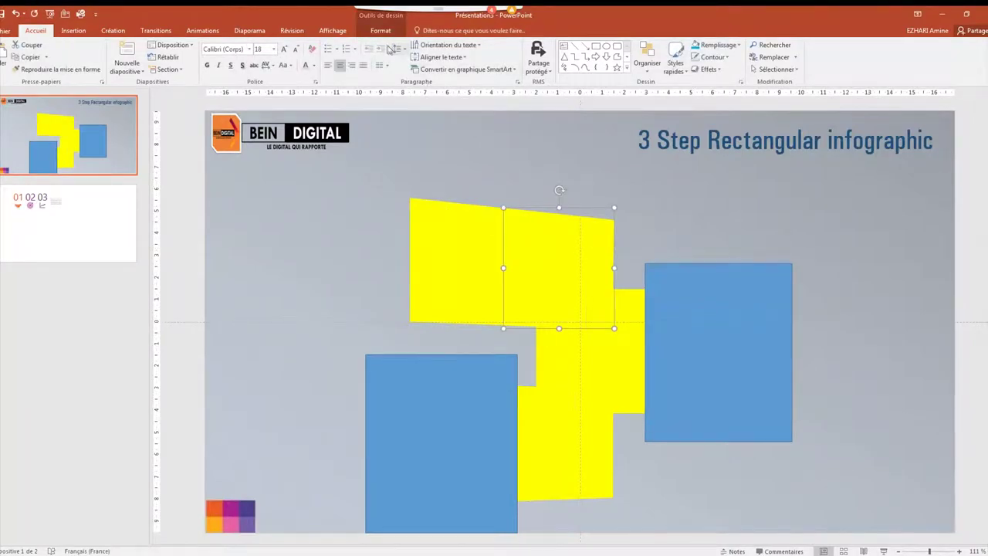
click(378, 32)
click(389, 45)
click(375, 69)
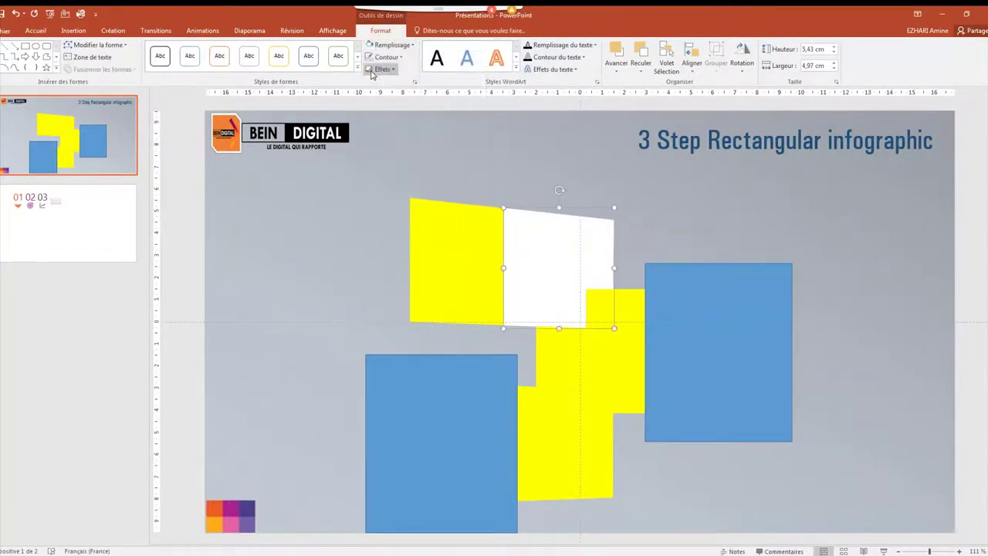
Step: Union the right blue rectangle with the middle yellow panel
click(596, 350)
shift+click(772, 284)
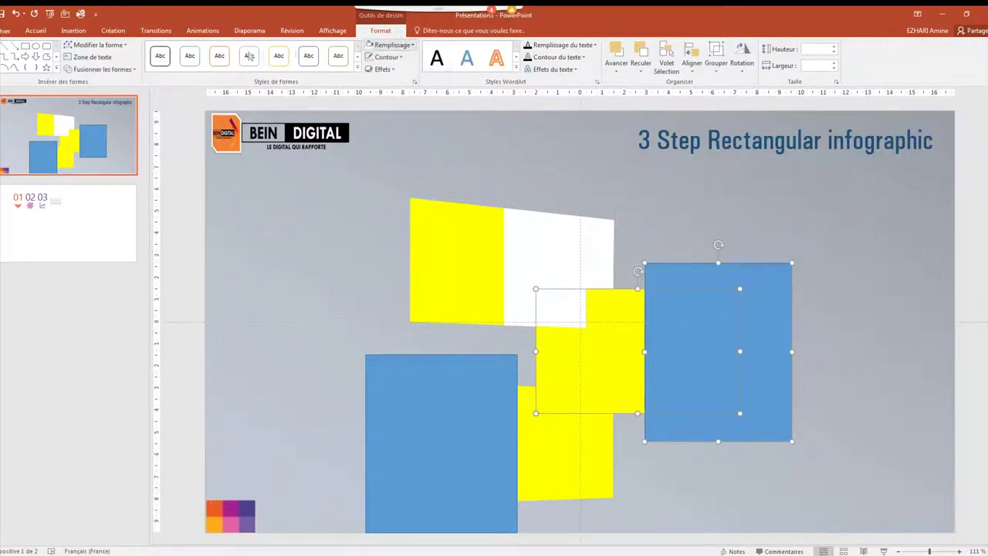
click(107, 69)
click(110, 80)
Step: Undo the last shape change and select the middle panel's overlapping piece for recolouring
click(857, 286)
click(780, 277)
key(ctrl+z)
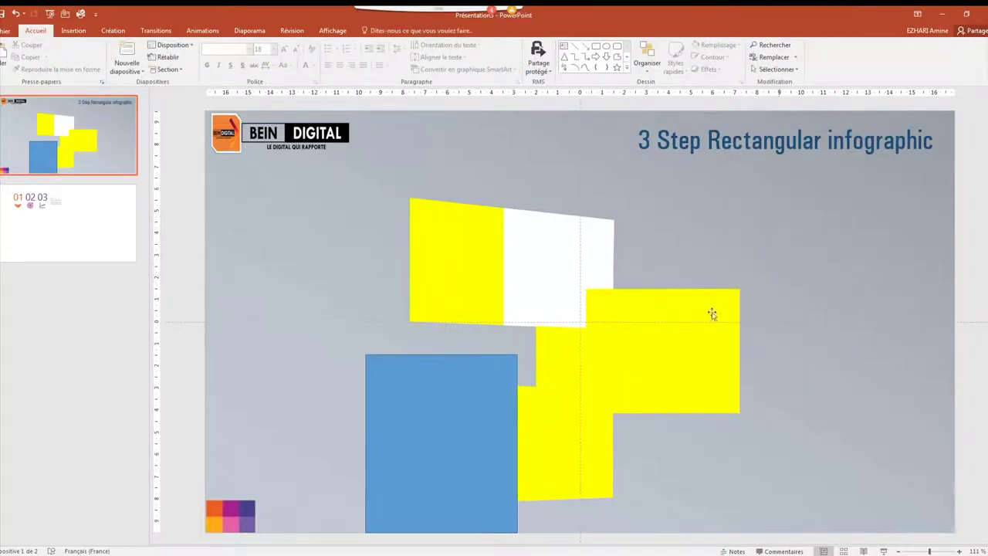
click(578, 357)
click(392, 45)
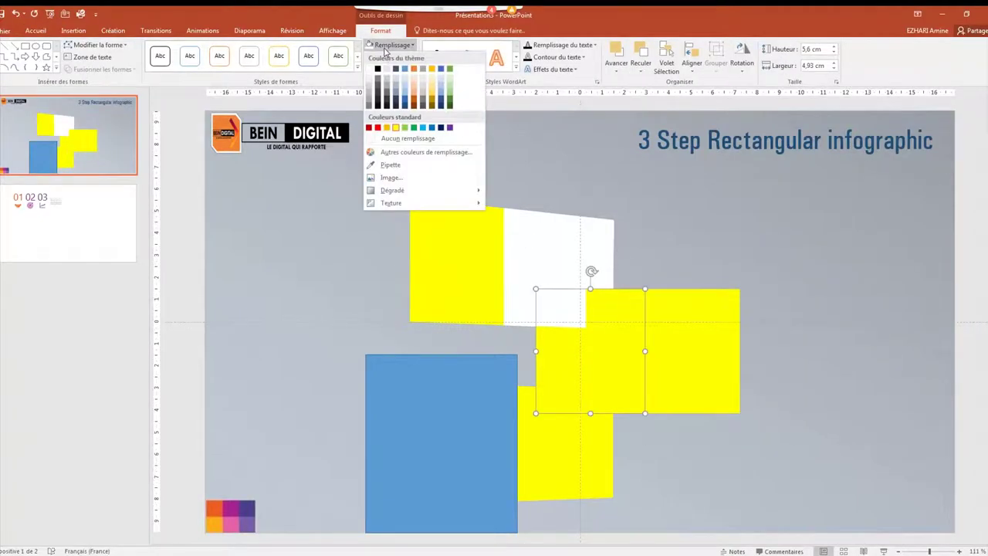
Step: Fill the overlapping piece white, then fragment the lower yellow shape with the blue square
click(378, 67)
click(699, 247)
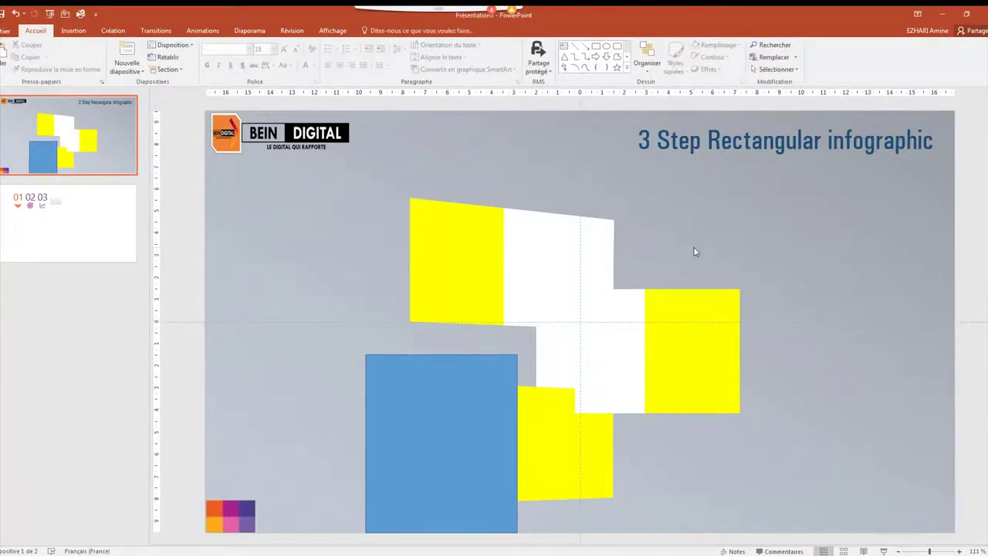
click(520, 442)
shift+click(397, 366)
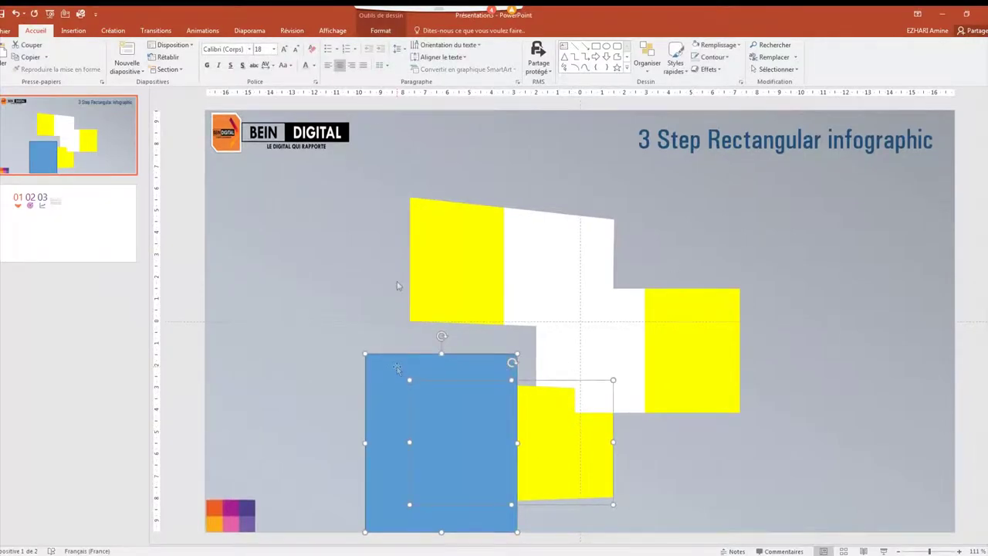
click(380, 31)
click(102, 69)
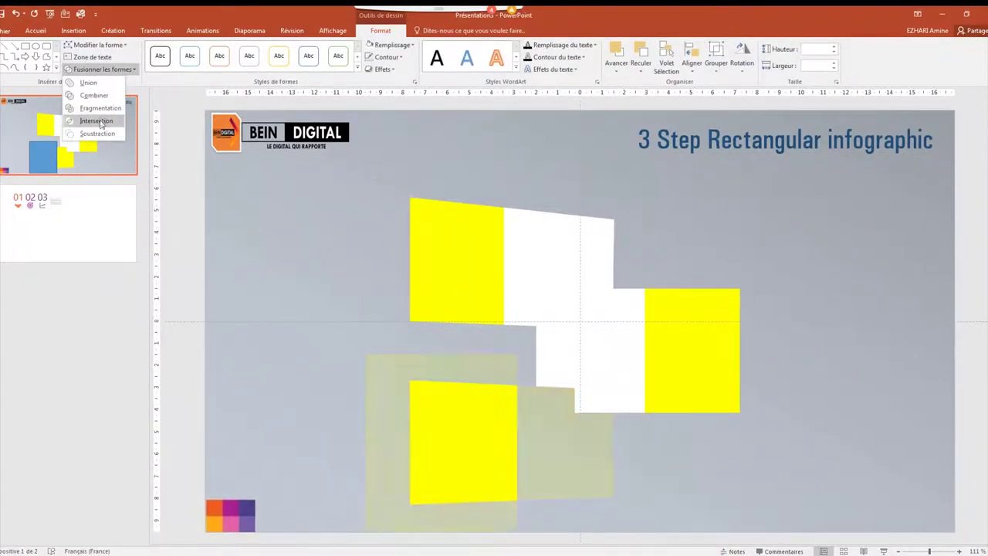
click(100, 108)
Step: Delete the leftover lower-left fragment and fill the lower-middle fragment white
click(742, 469)
click(368, 369)
key(Delete)
double_click(597, 448)
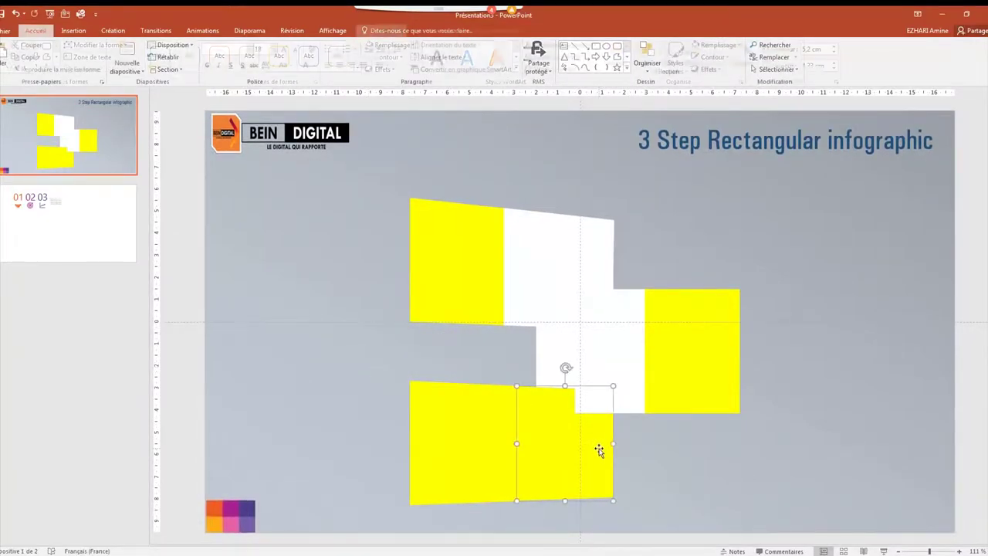
click(389, 45)
click(368, 68)
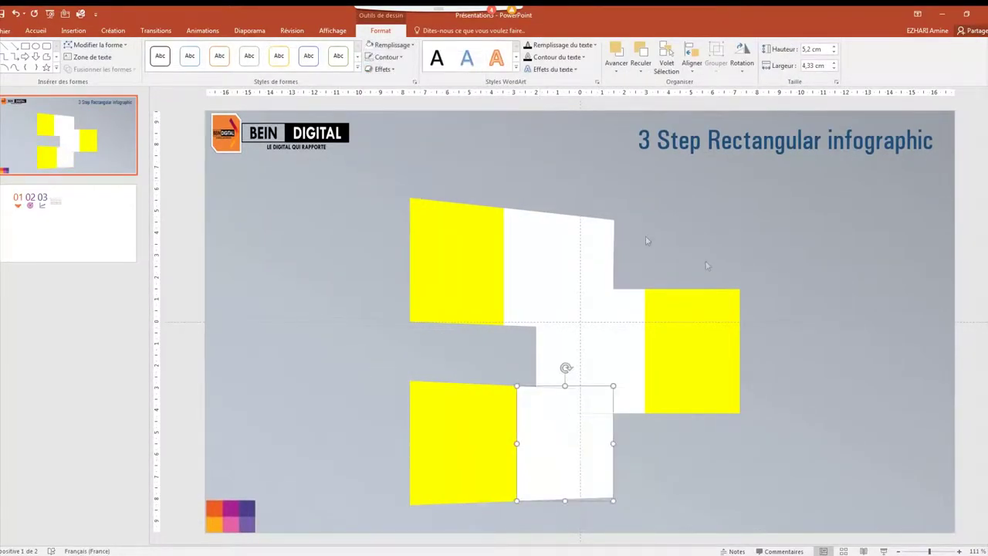
click(745, 234)
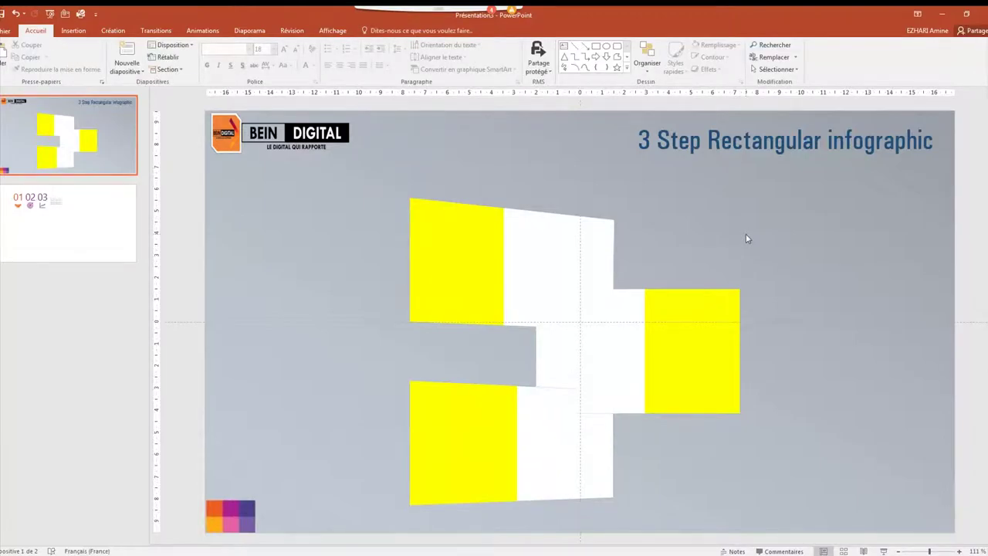
Step: Switch the upper white panel to a gradient fill with white and light grey stops
right_click(581, 235)
click(608, 418)
click(905, 195)
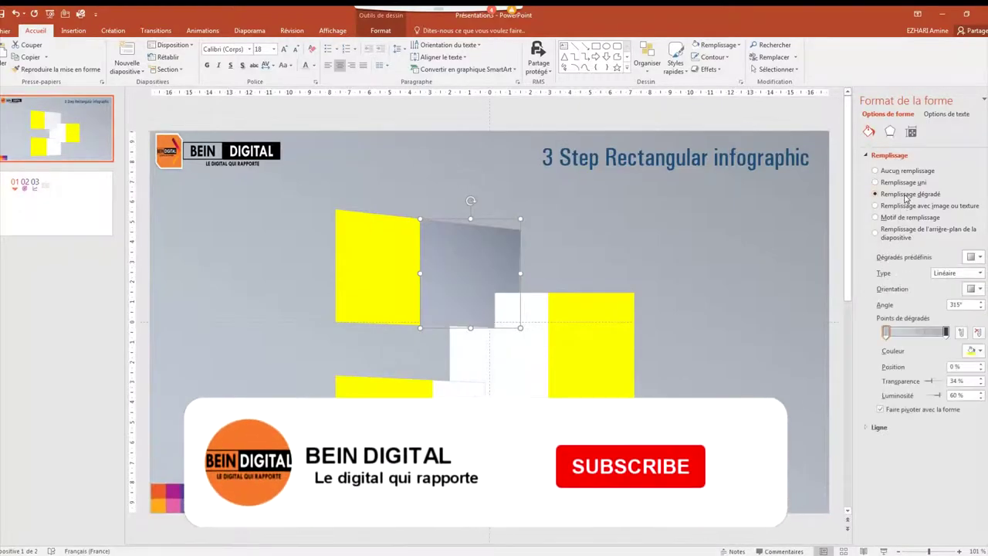
click(945, 332)
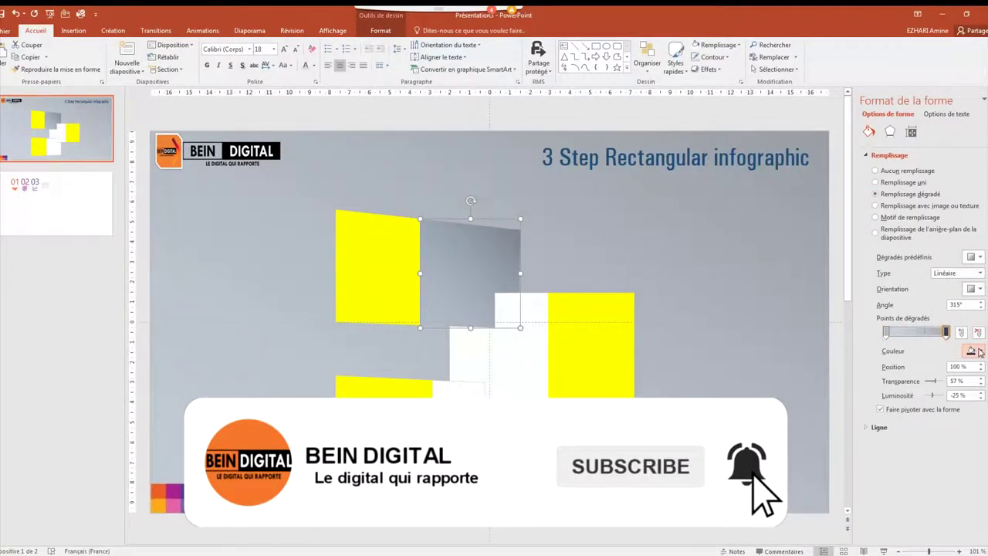
click(979, 351)
click(932, 394)
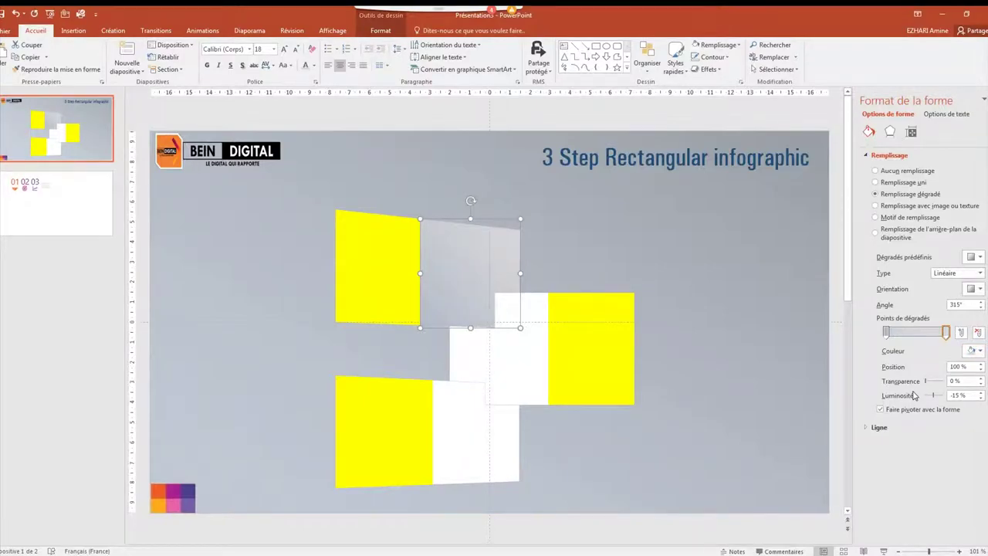
click(885, 333)
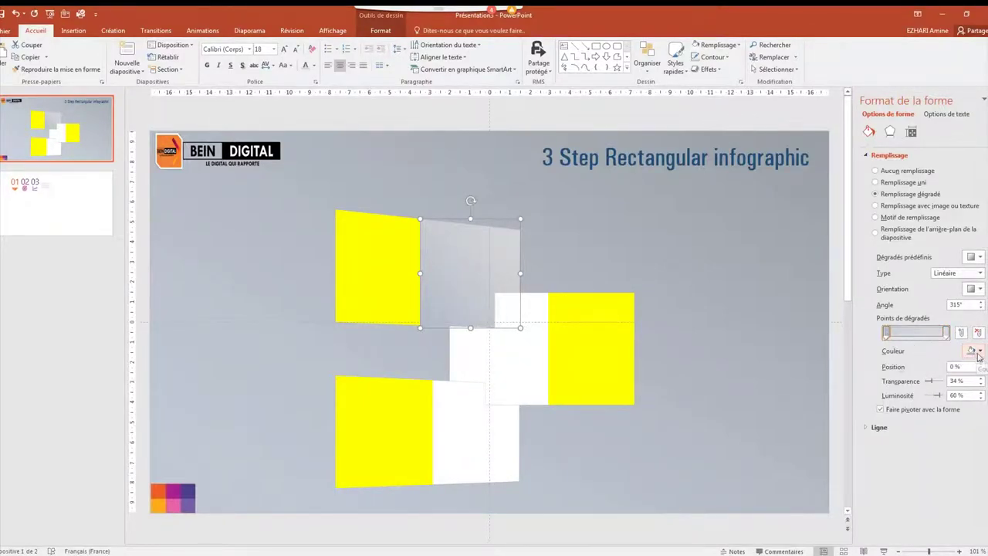
click(978, 352)
click(915, 377)
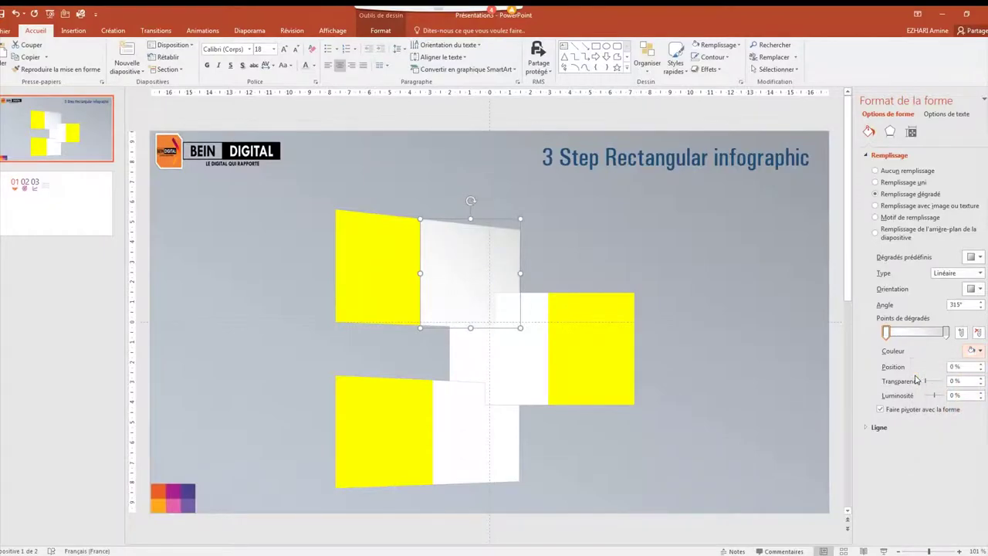
Step: Set the gradient angle to 135° and move the right stop to 86%
click(974, 289)
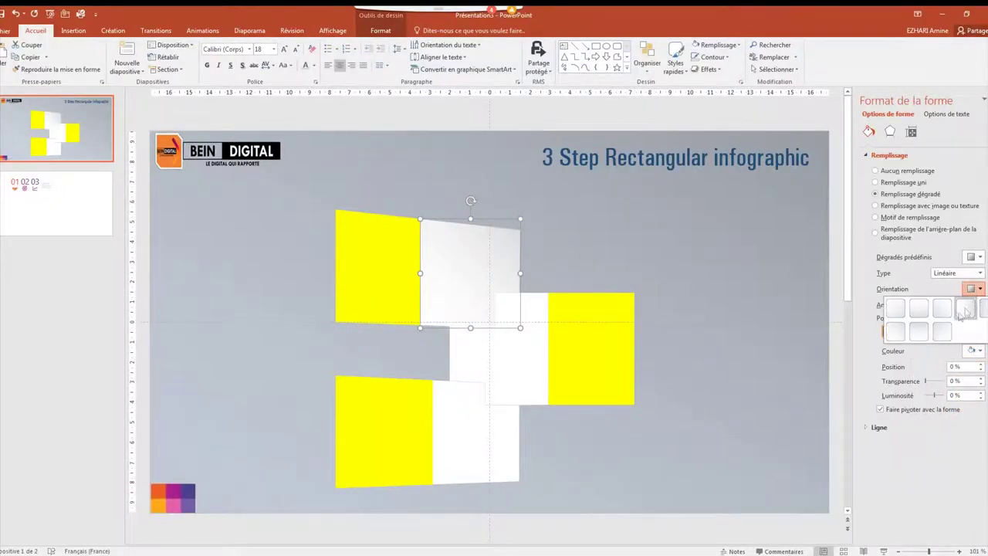
click(950, 317)
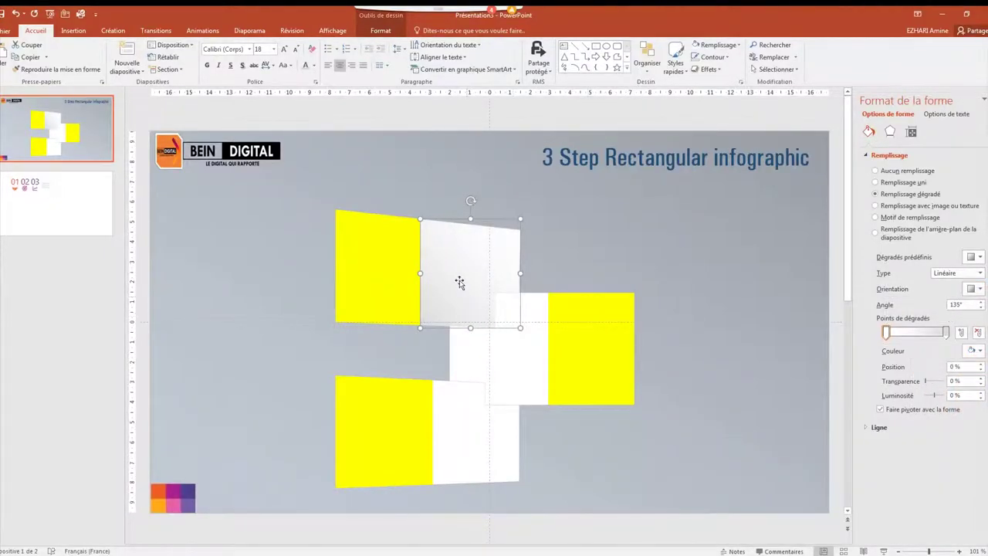
drag(947, 337, 938, 338)
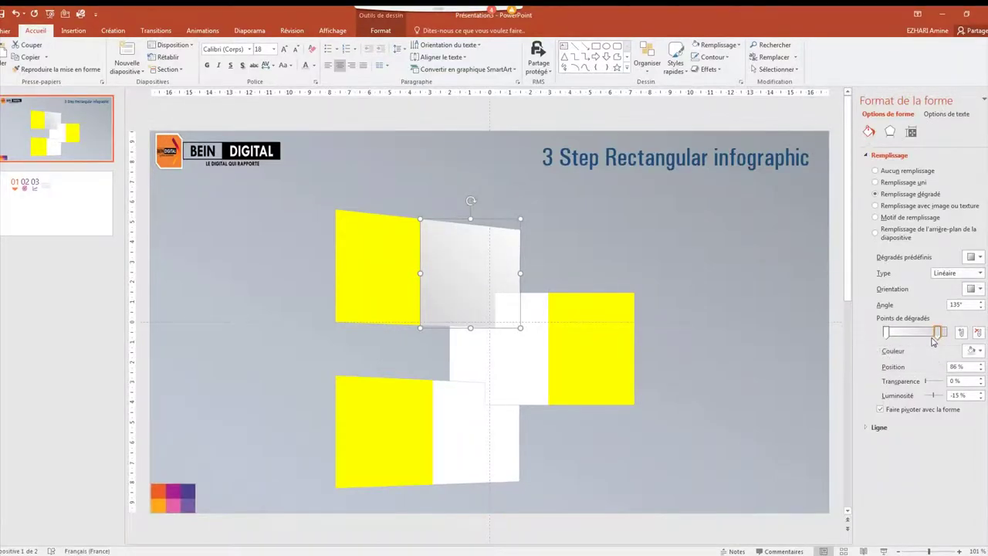
click(983, 100)
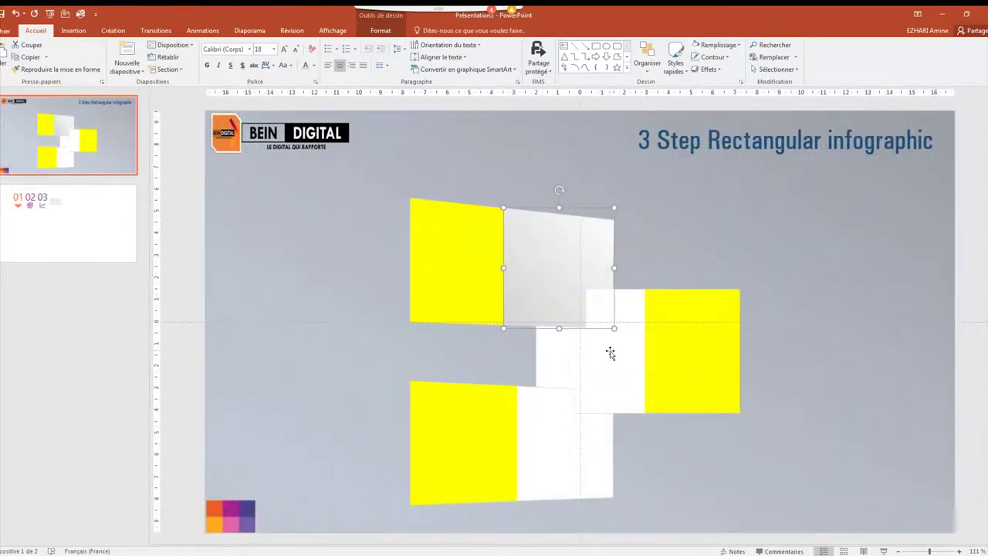
Step: Copy the gradient formatting onto the middle and bottom white panels with the format painter
click(57, 69)
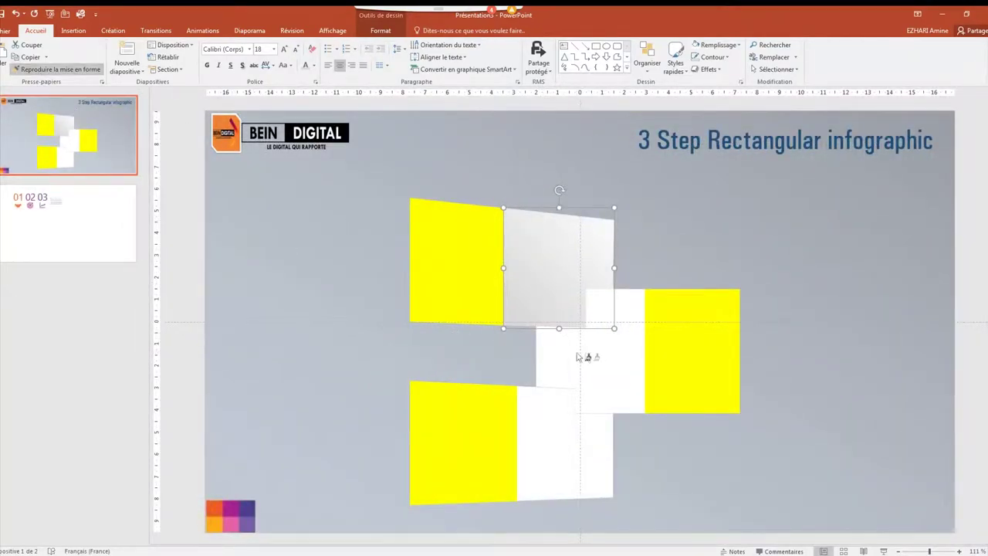
click(579, 357)
click(561, 463)
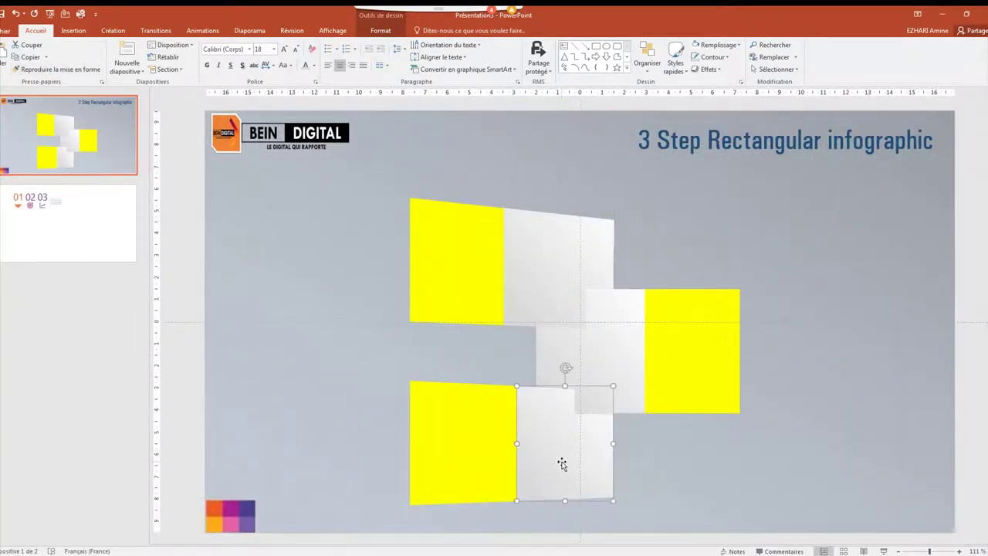
Step: Move the bottom panel's gradient stop to 100% to lighten its shading
click(577, 352)
right_click(606, 350)
click(627, 531)
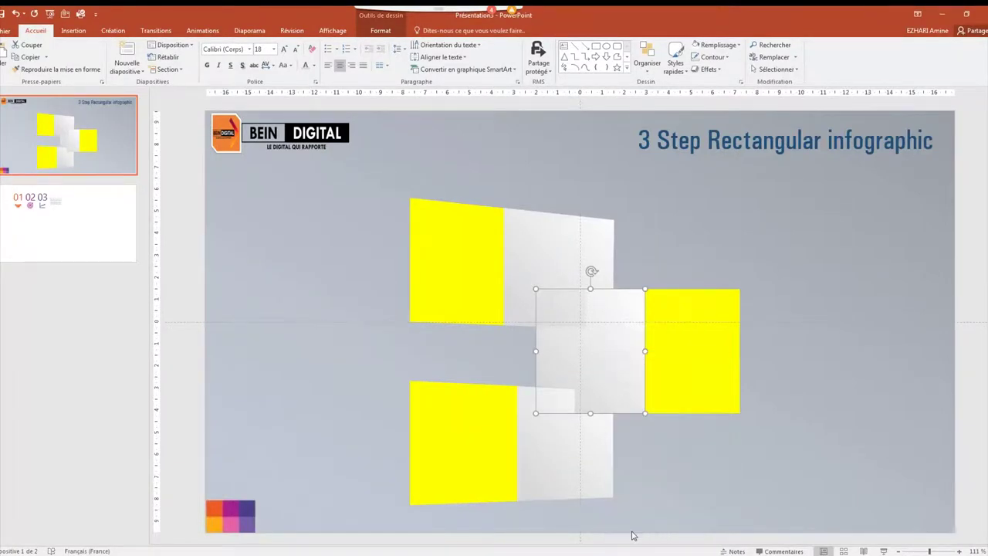
click(483, 454)
drag(940, 336, 943, 345)
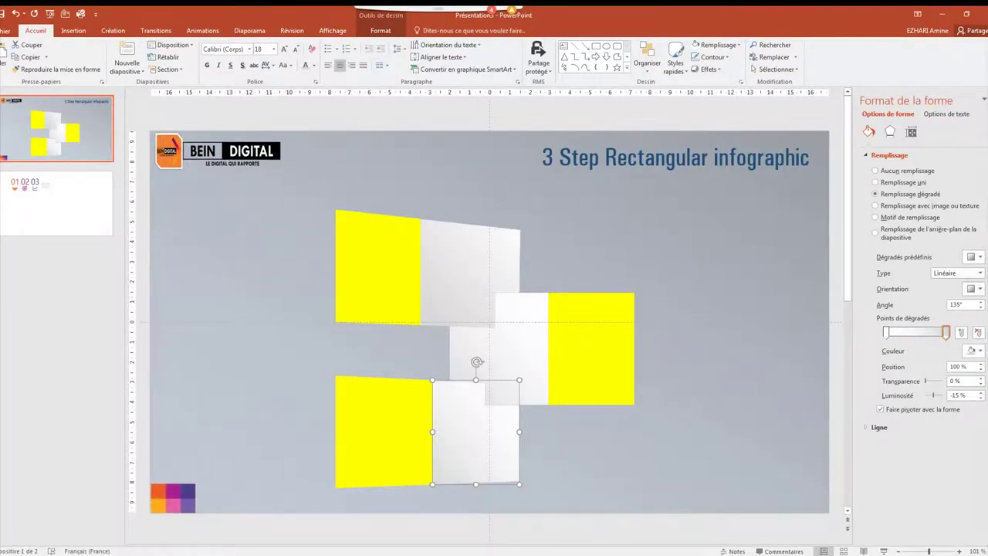
click(983, 100)
click(588, 344)
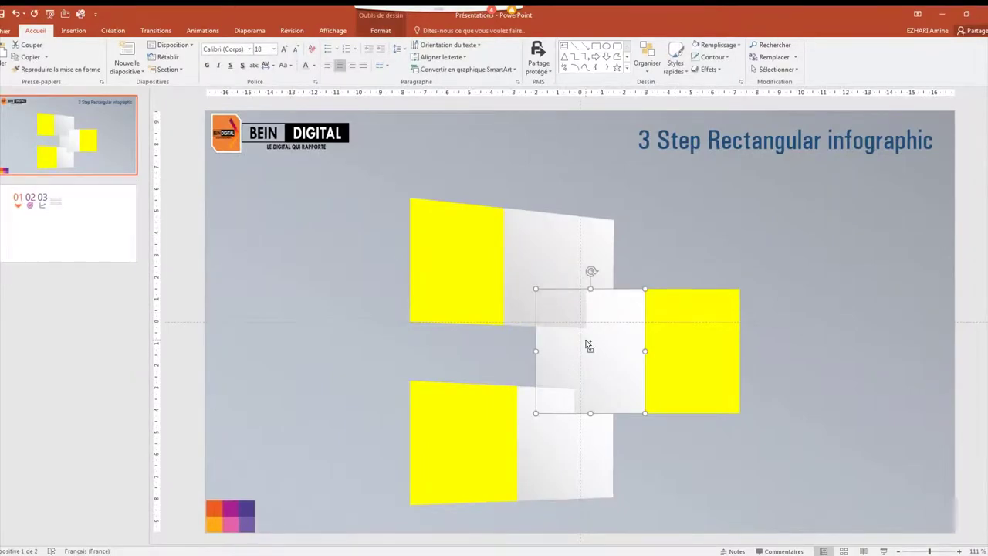
ctrl+scroll(588, 344, up, 3)
ctrl+scroll(617, 346, up, 4)
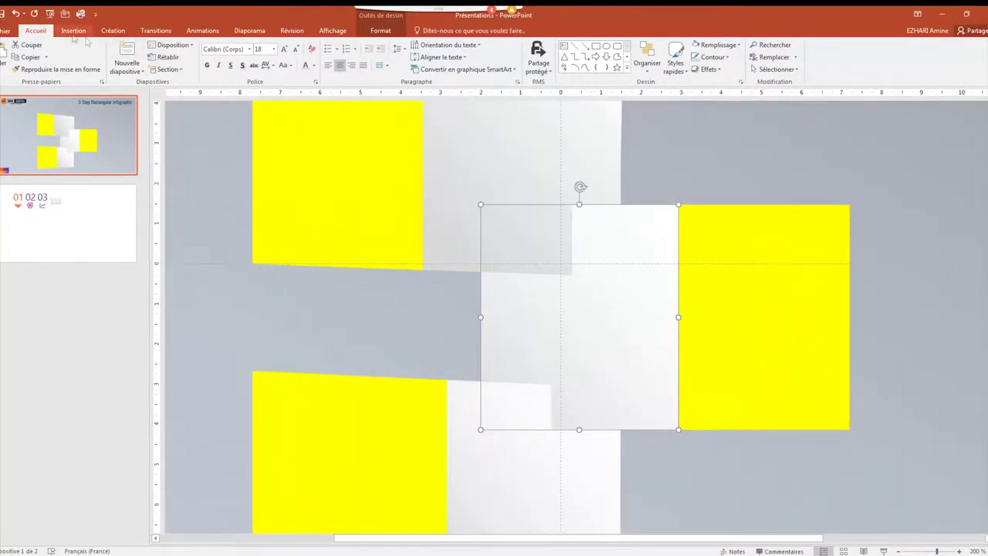
Step: Draw an isosceles triangle on the middle panel
click(74, 31)
click(171, 69)
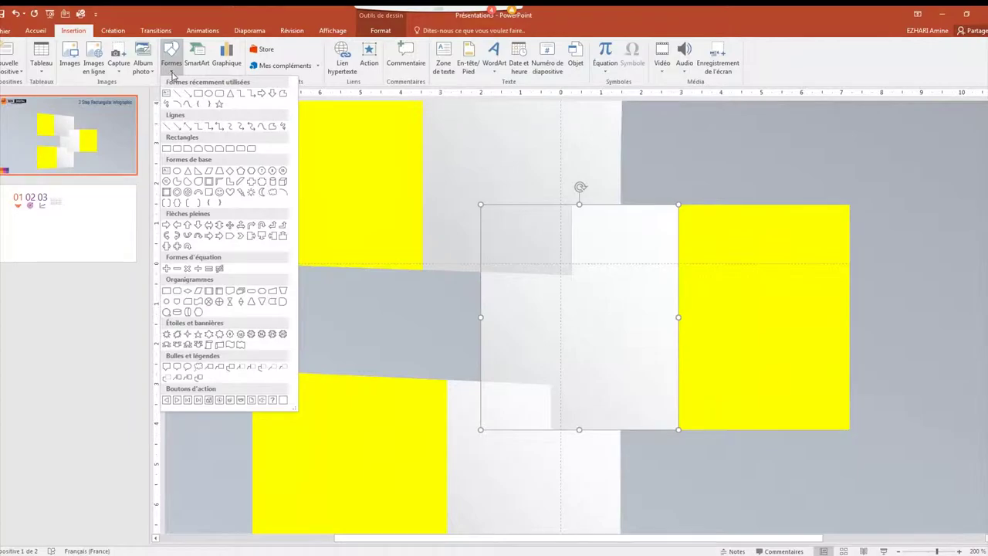
click(229, 94)
drag(600, 223, 641, 330)
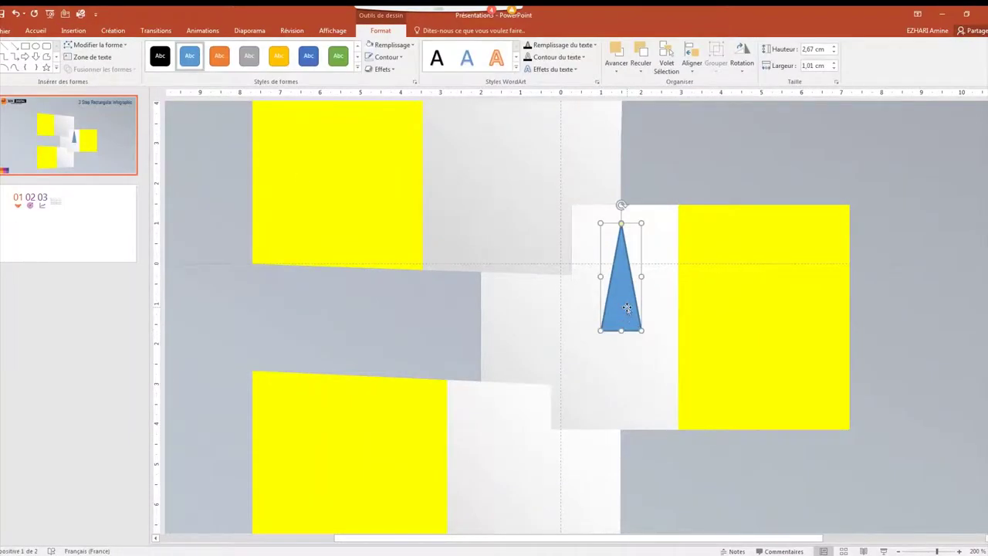
Step: Remove the triangle's outline and rotate it 90° right so it points right
click(386, 57)
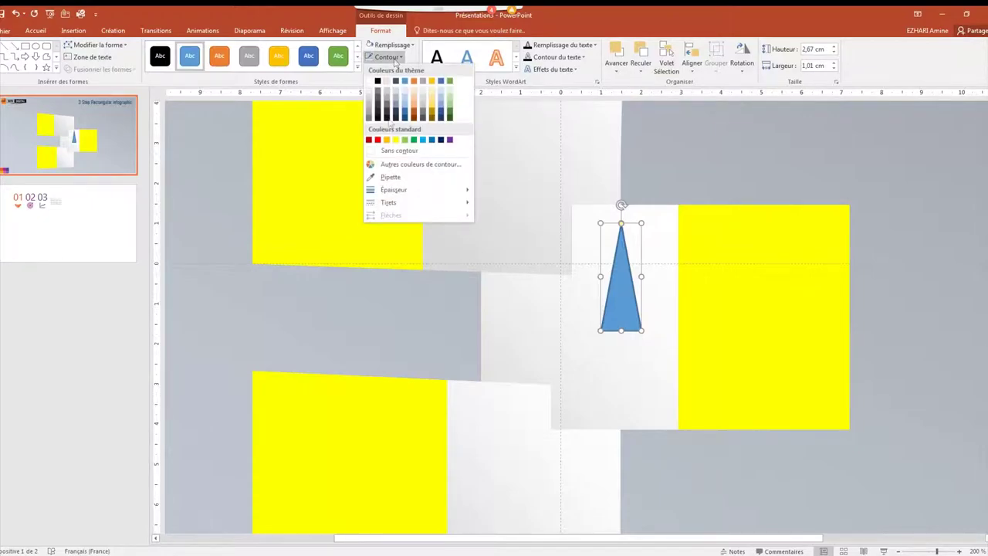
click(395, 151)
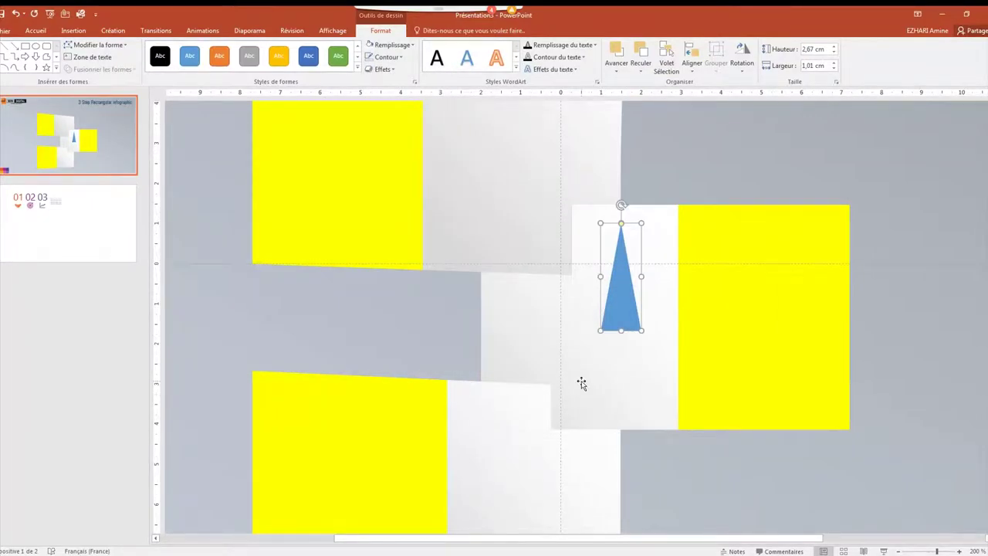
click(741, 65)
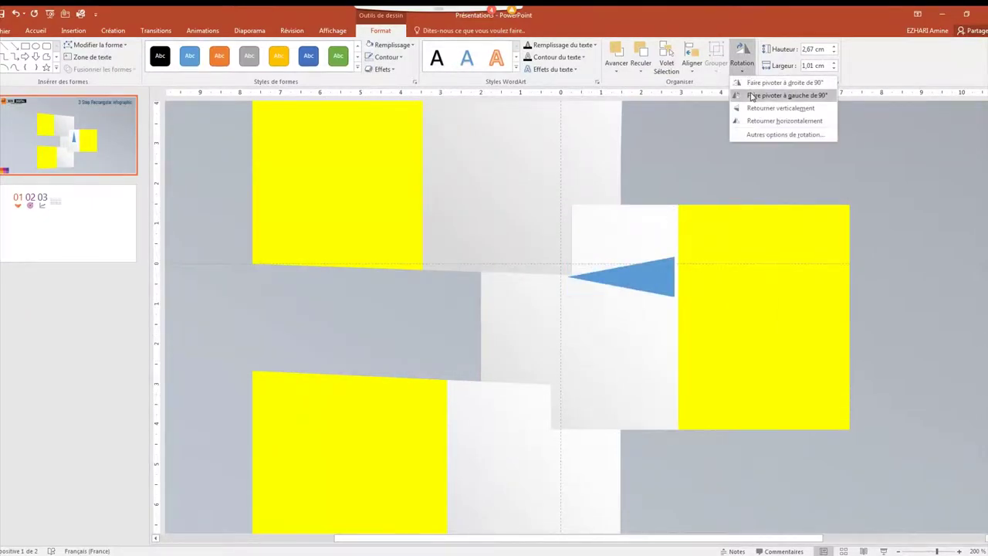
click(760, 82)
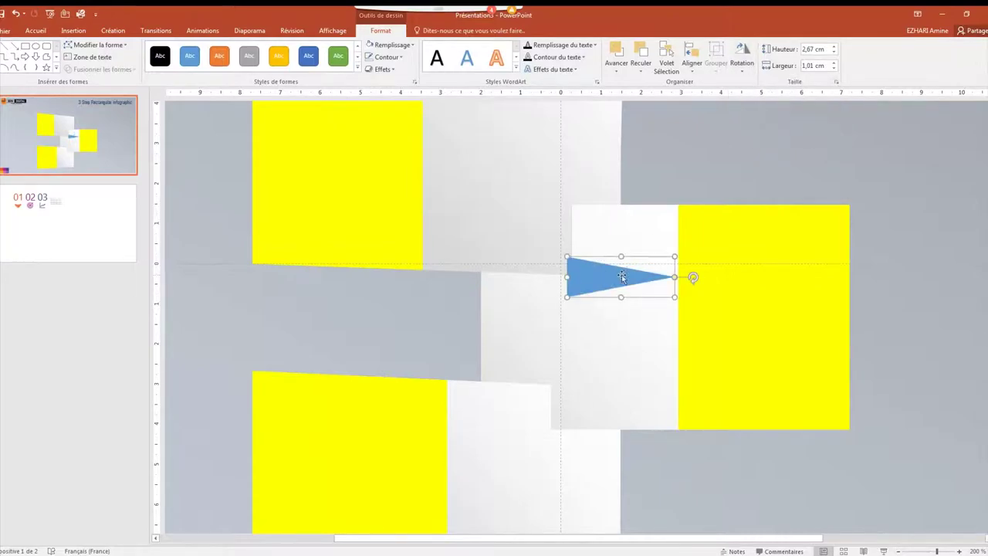
right_click(600, 278)
click(639, 472)
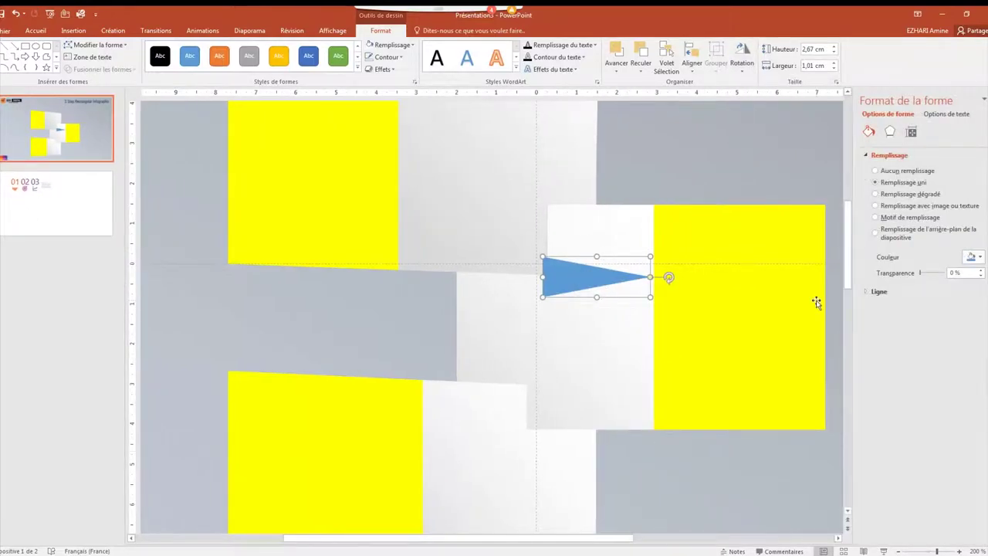
Step: Give the triangle a white-to-dark-grey gradient fill angled at 280°
click(885, 195)
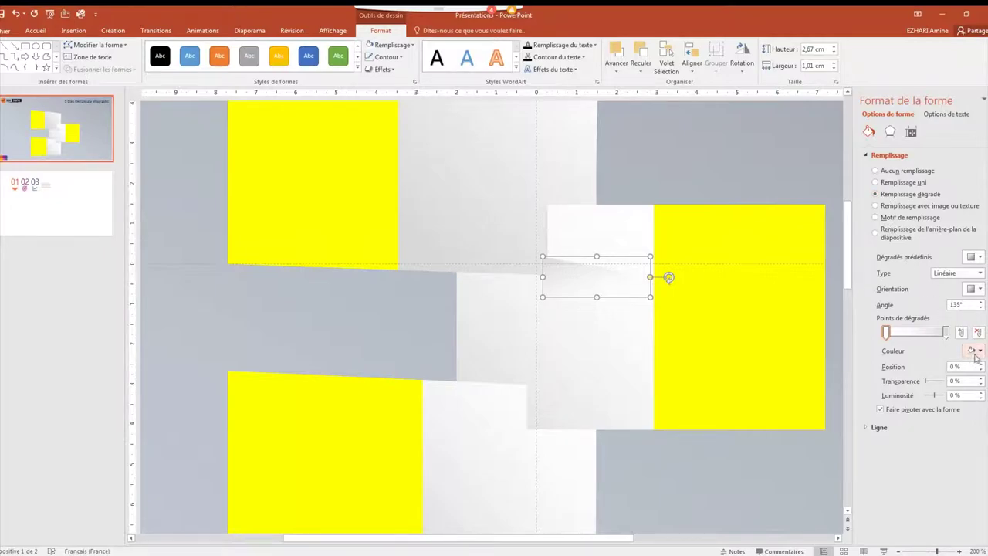
click(946, 333)
click(980, 351)
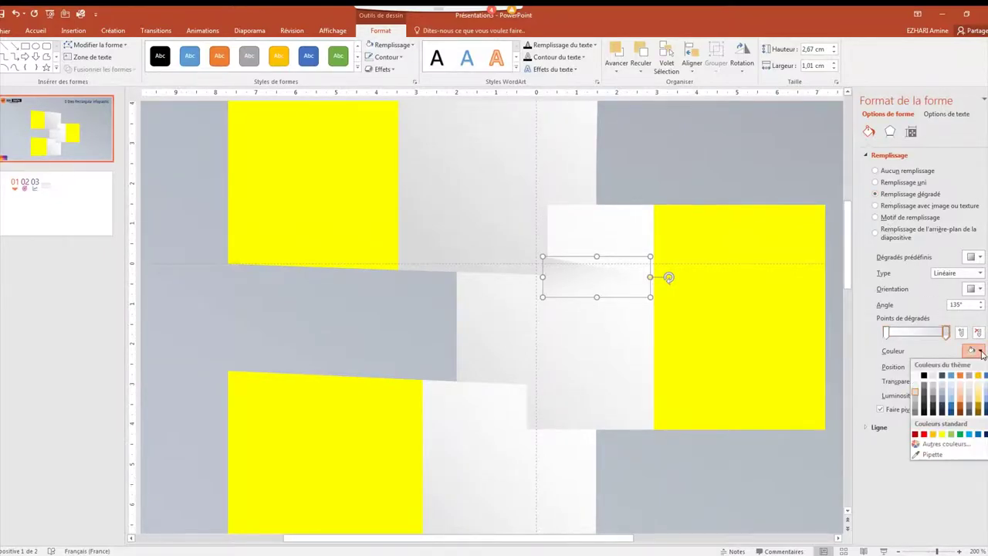
click(938, 406)
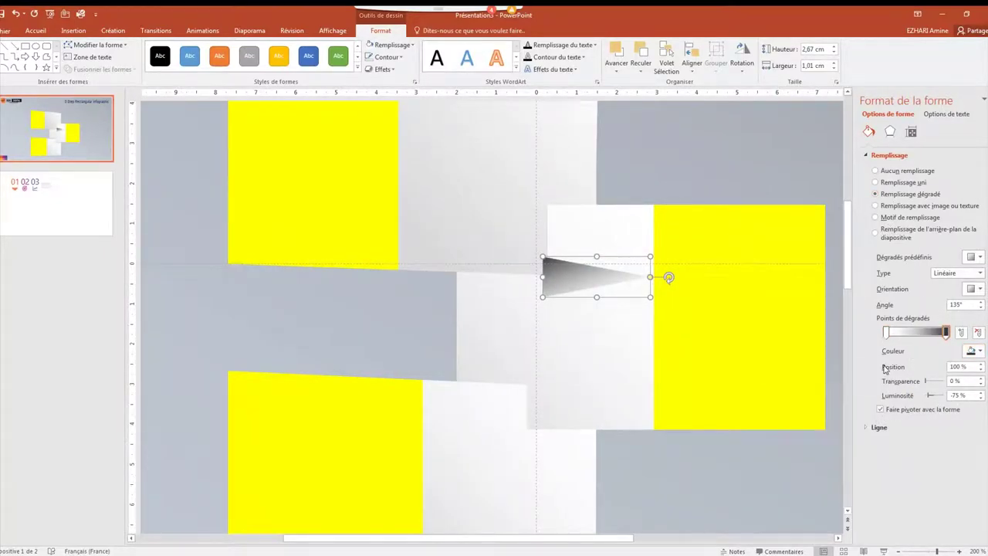
click(982, 304)
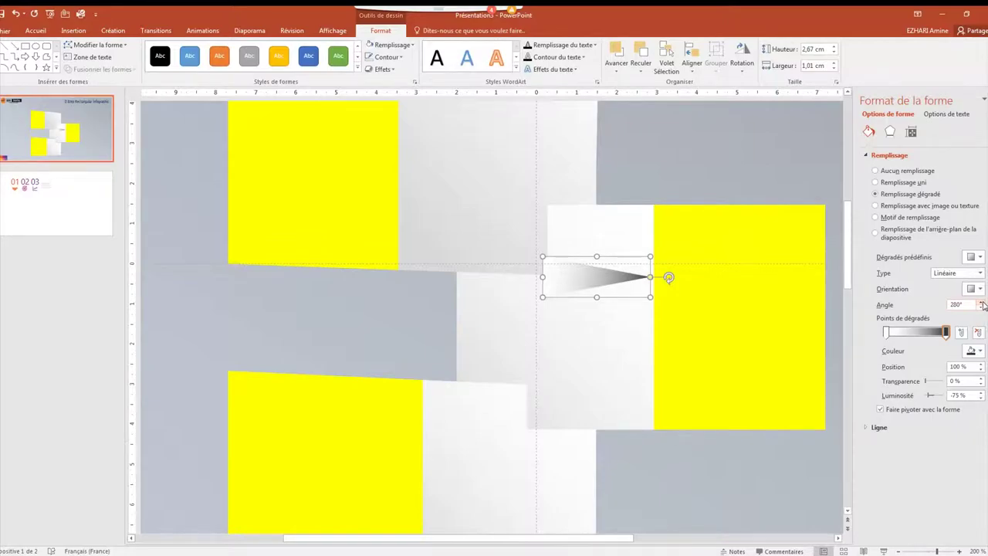
Step: Move the triangle left onto the centre fold and shorten it to 2,28 cm
mouse_move(615, 282)
mouse_down()
mouse_move(493, 279)
mouse_move(515, 278)
mouse_up()
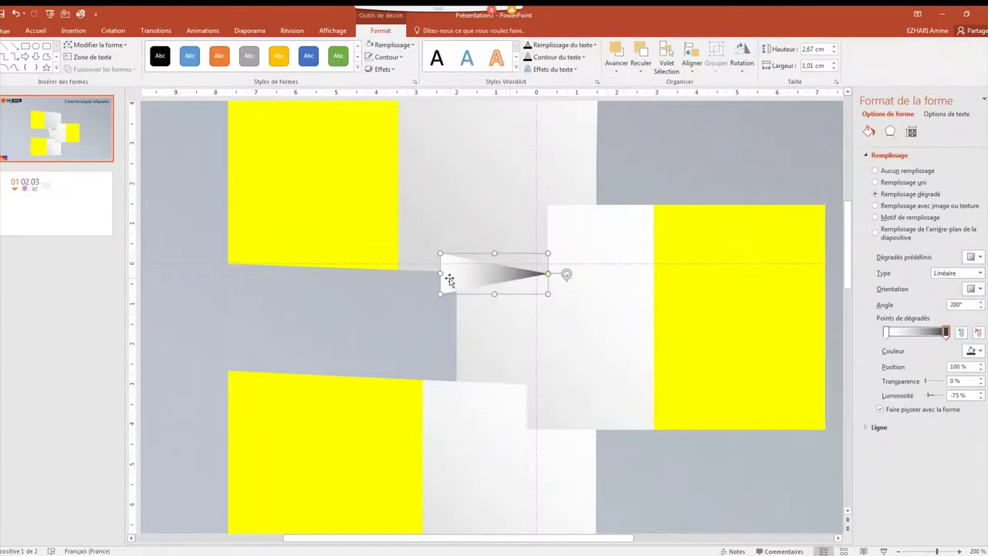
drag(441, 274, 456, 273)
click(983, 100)
Step: Send the gradient triangle, upper white panel and large white panel to the back in turn
right_click(525, 283)
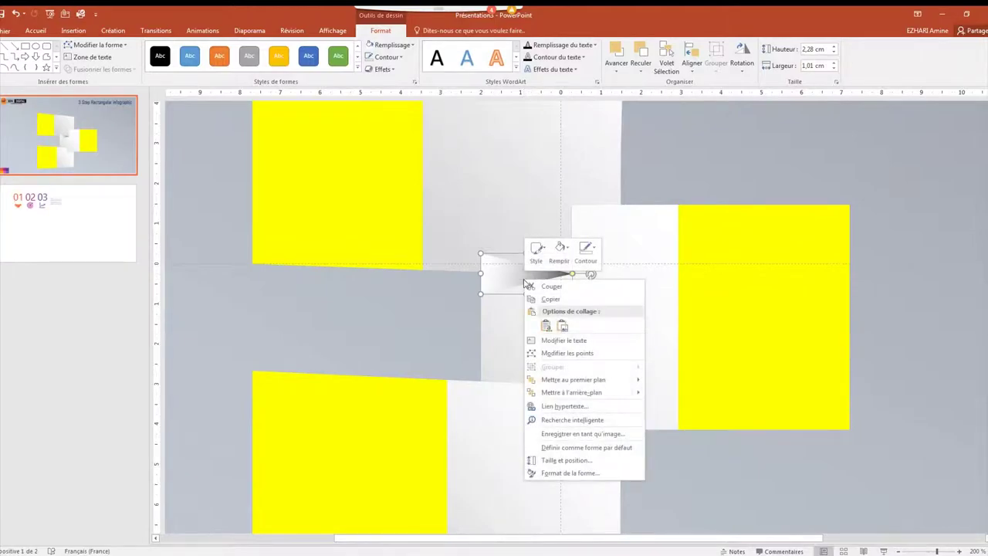
click(571, 391)
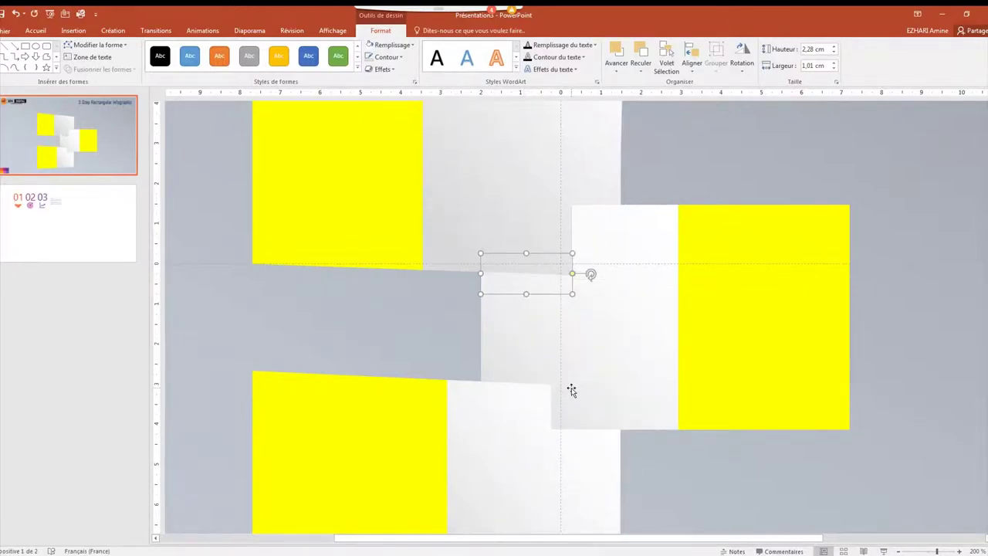
right_click(479, 199)
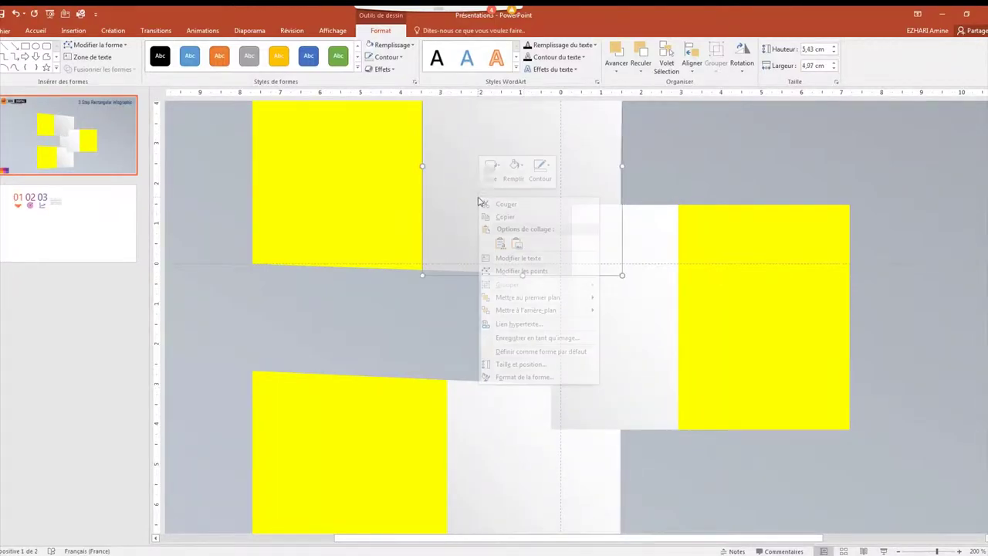
click(530, 312)
click(529, 316)
right_click(531, 315)
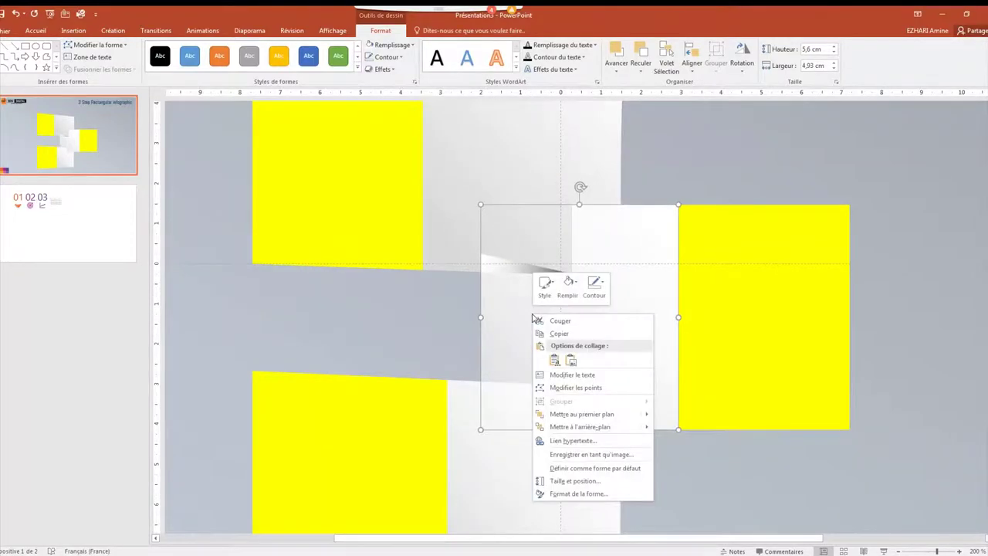
click(571, 426)
click(520, 273)
right_click(520, 274)
click(558, 390)
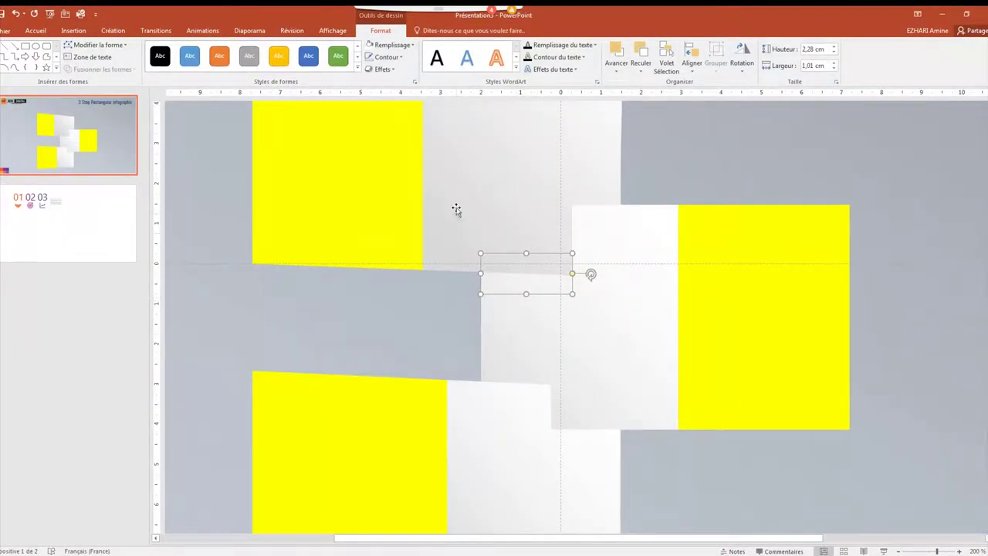
Step: Reorder the panels again so the triangle sits under the upper fold, and show its shape formatting
right_click(457, 210)
click(499, 325)
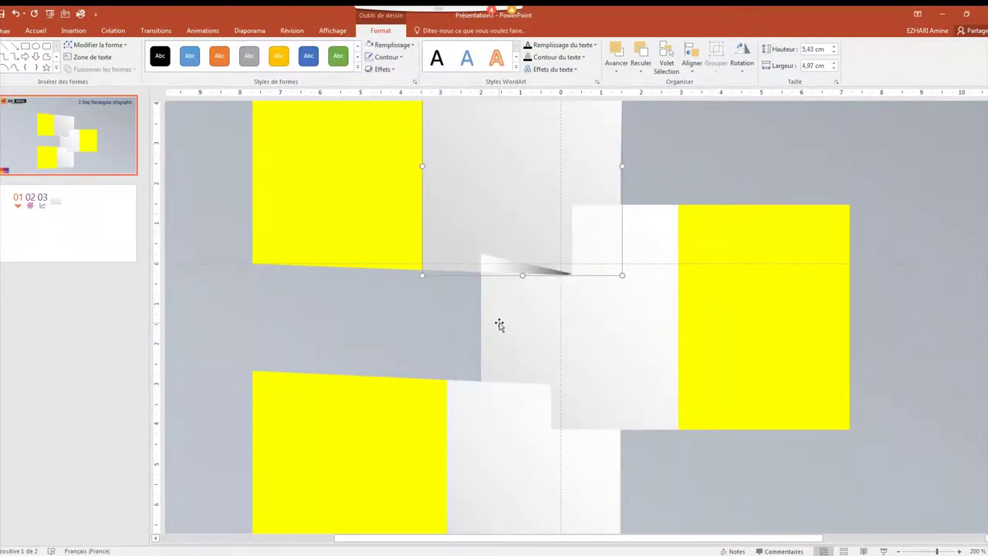
click(500, 270)
right_click(499, 270)
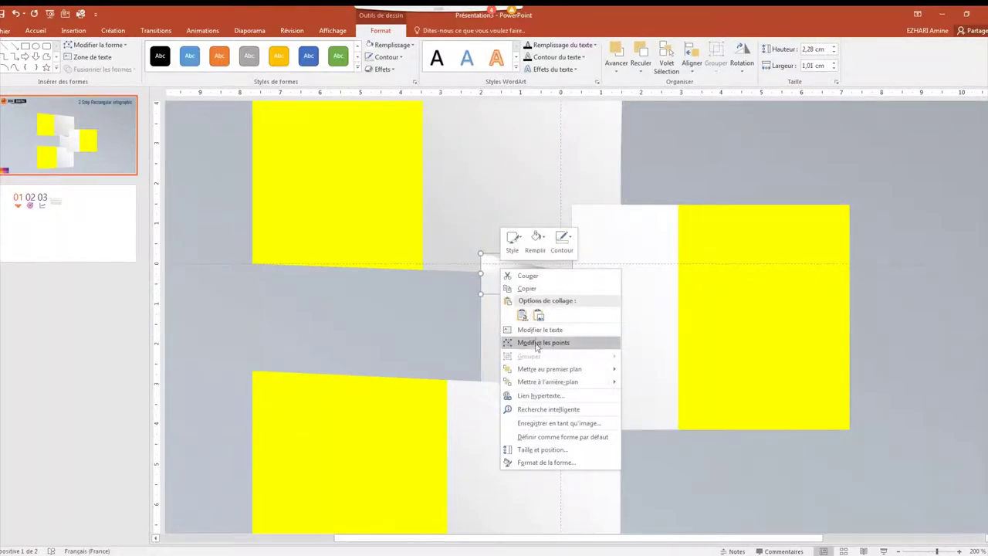
mouse_move(547, 381)
click(639, 395)
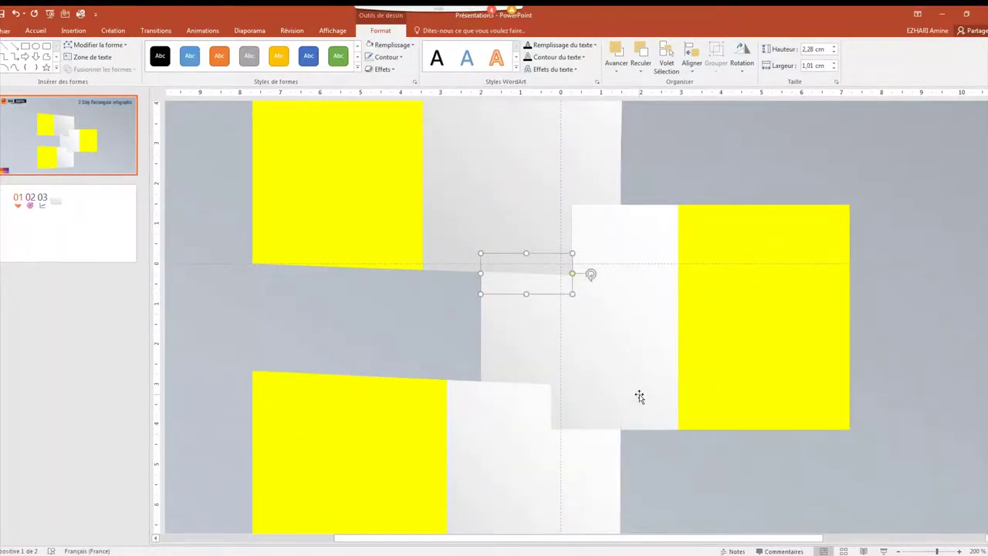
right_click(547, 346)
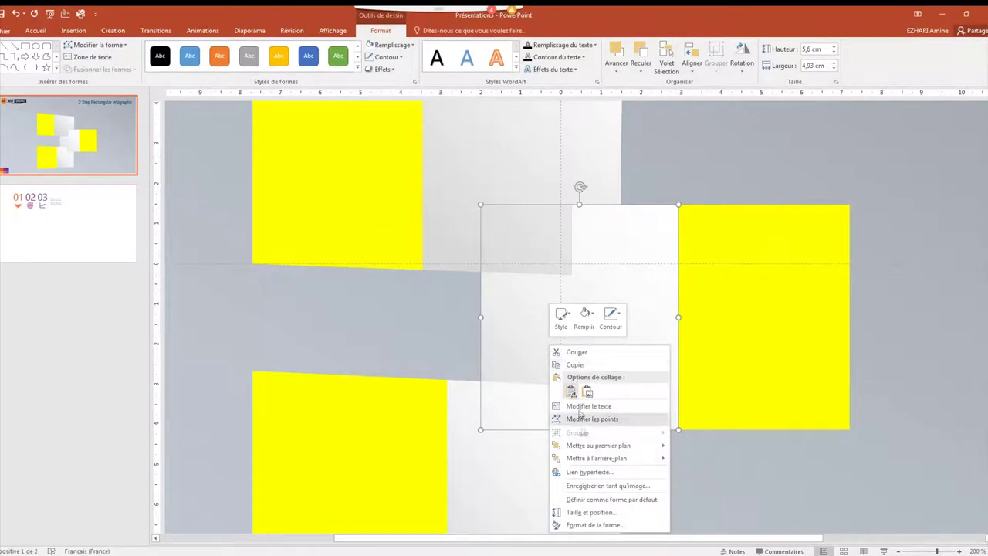
click(591, 457)
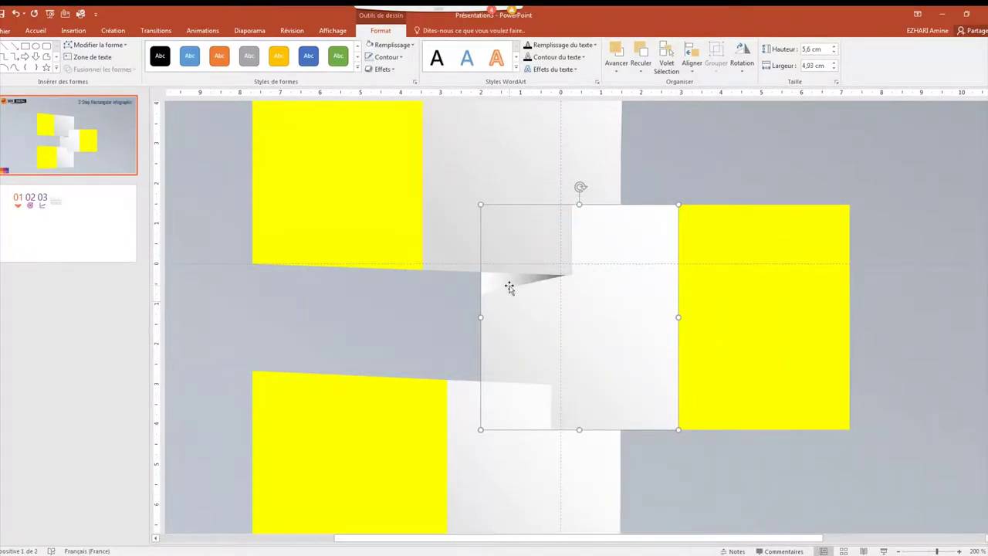
click(510, 286)
right_click(510, 284)
click(530, 510)
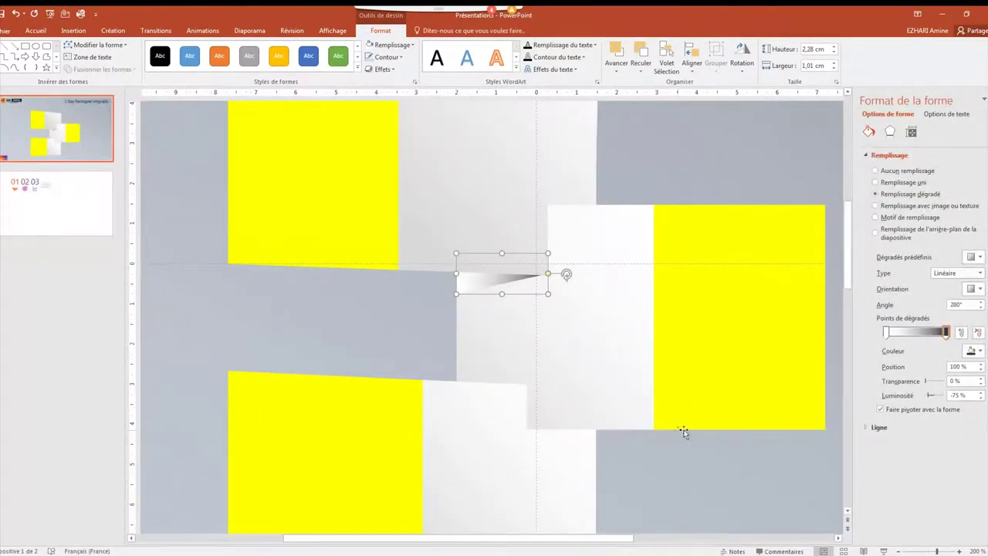
Step: Make the triangle's left, light gradient stop 83% transparent
drag(927, 384, 925, 384)
click(887, 333)
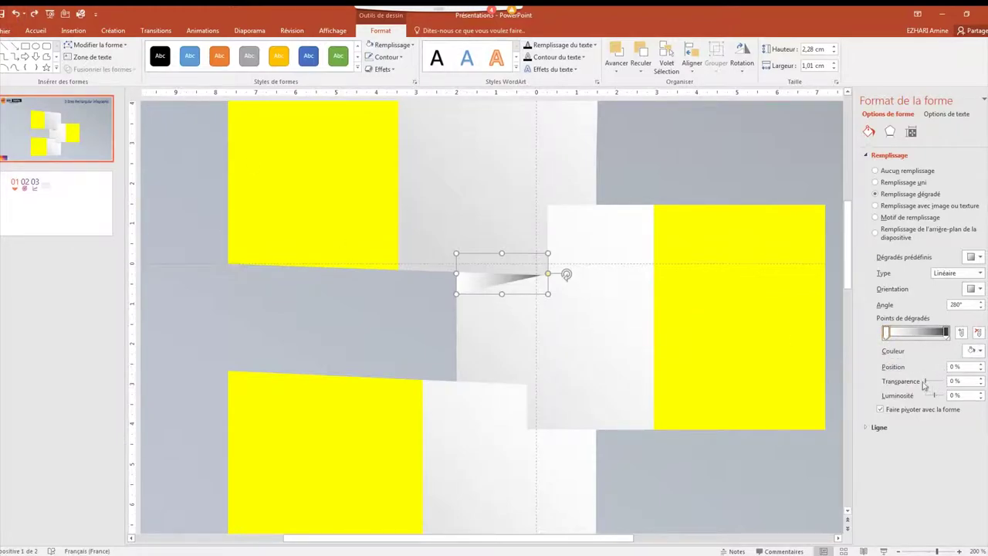
drag(926, 384, 933, 383)
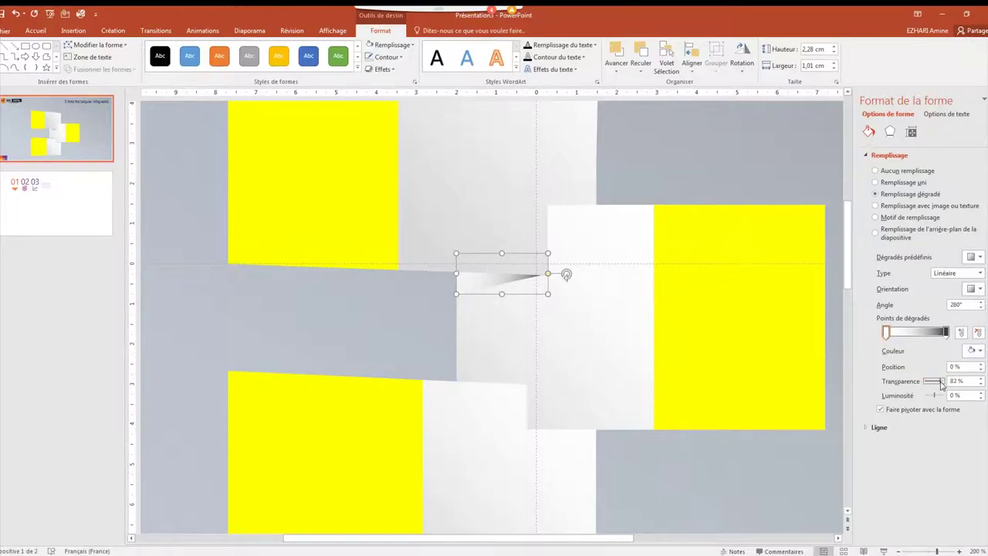
click(980, 378)
Step: Move the dark gradient stop to 92% with 41% transparency, then close the formatting pane
click(947, 332)
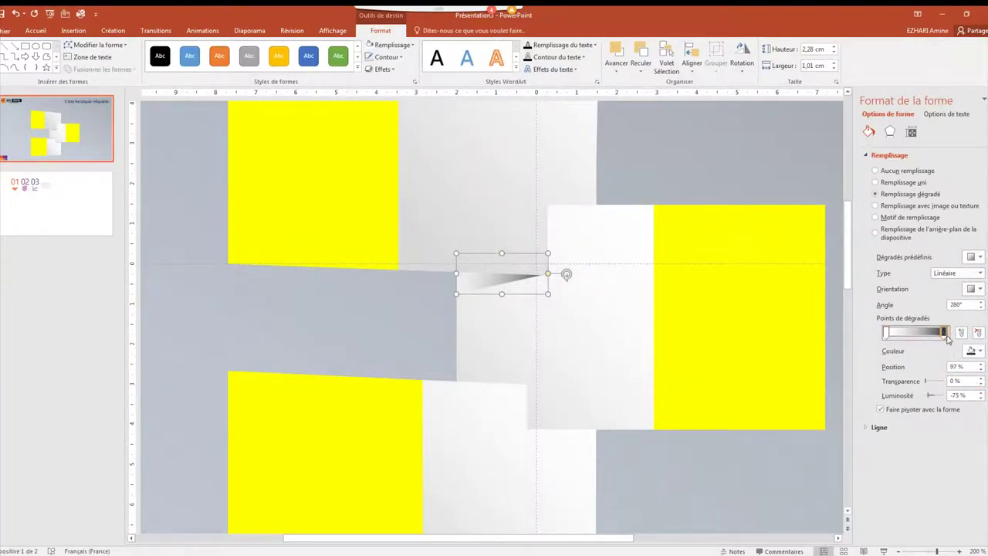
click(979, 368)
drag(934, 386, 936, 385)
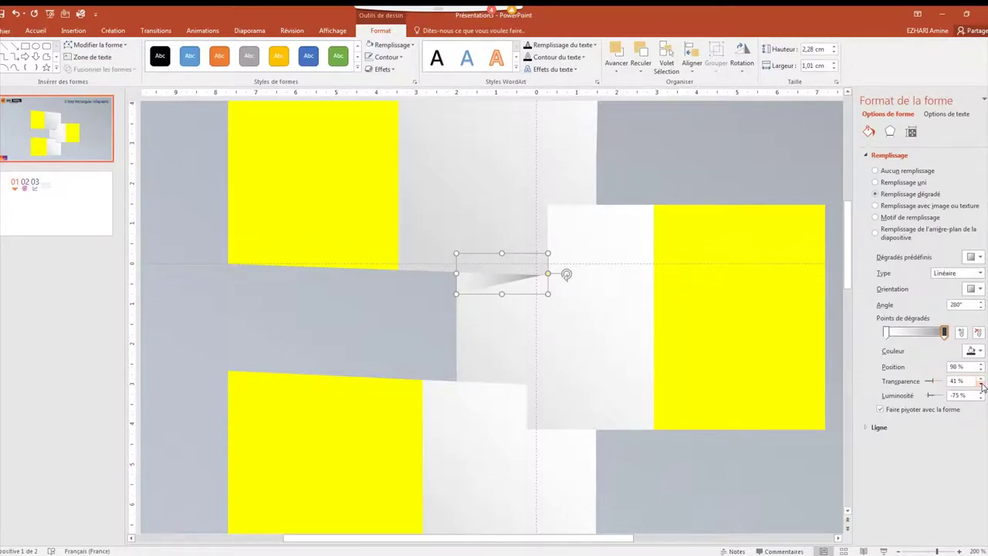
drag(943, 334, 939, 336)
click(981, 371)
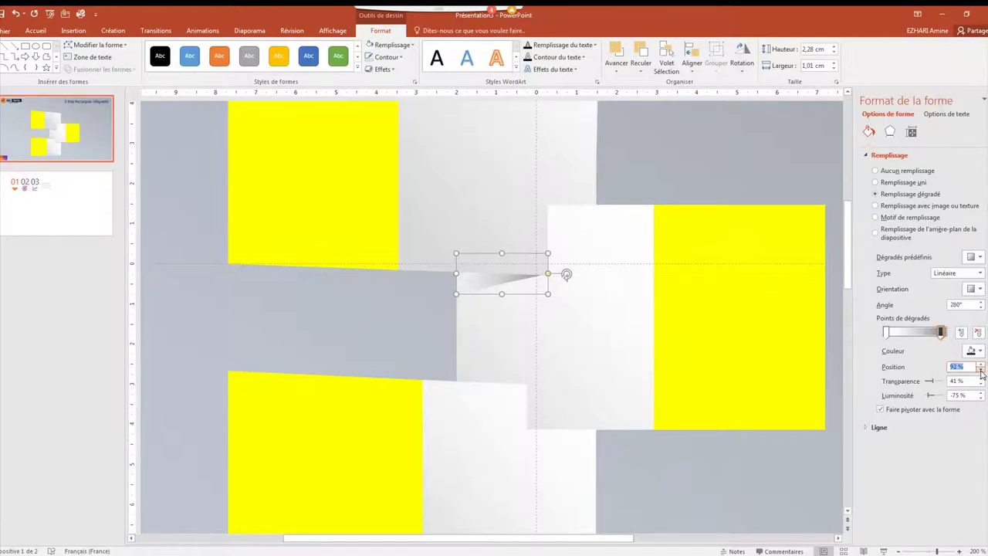
click(983, 99)
click(454, 295)
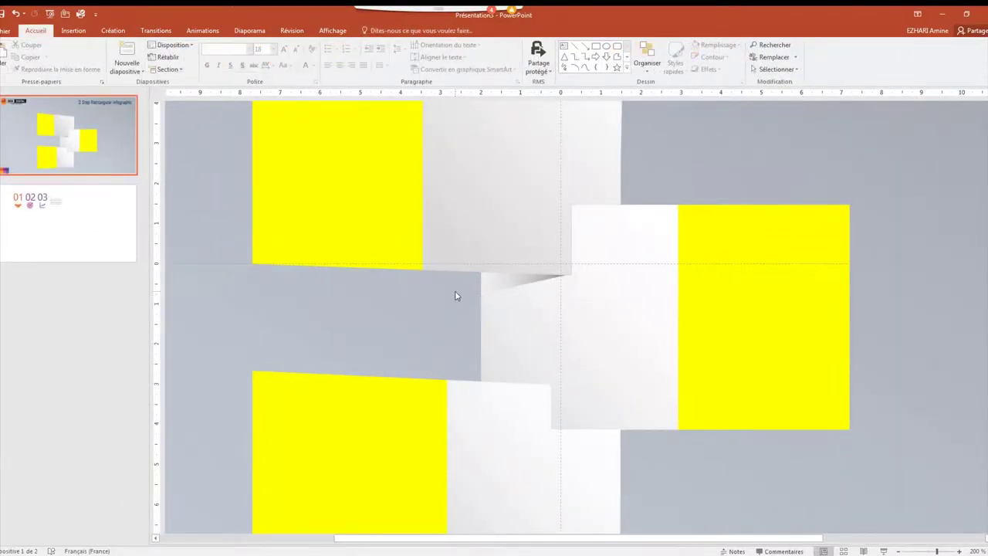
Step: Duplicate the gradient triangle, flip it horizontally and place it at the lower fold
click(503, 290)
right_click(507, 282)
key(Escape)
right_click(561, 330)
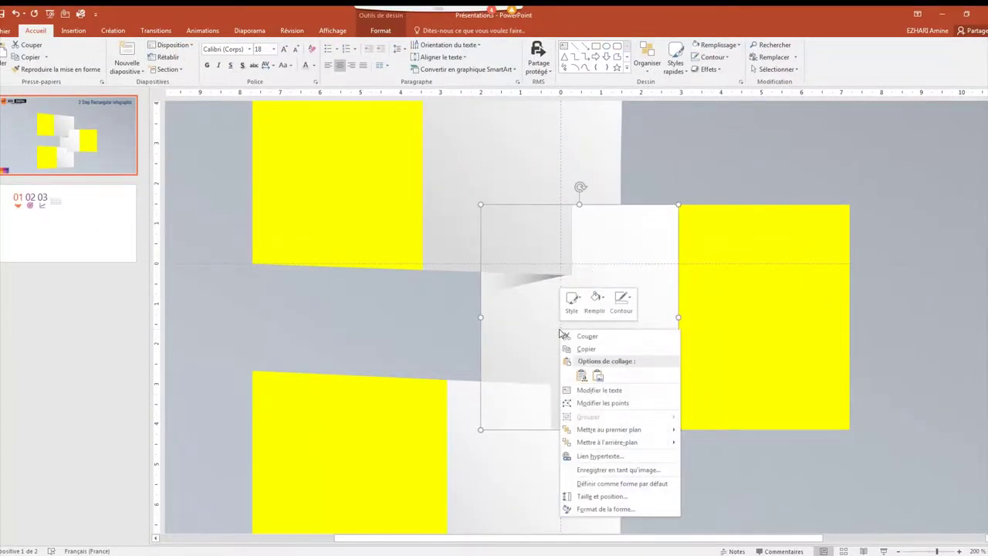
click(581, 375)
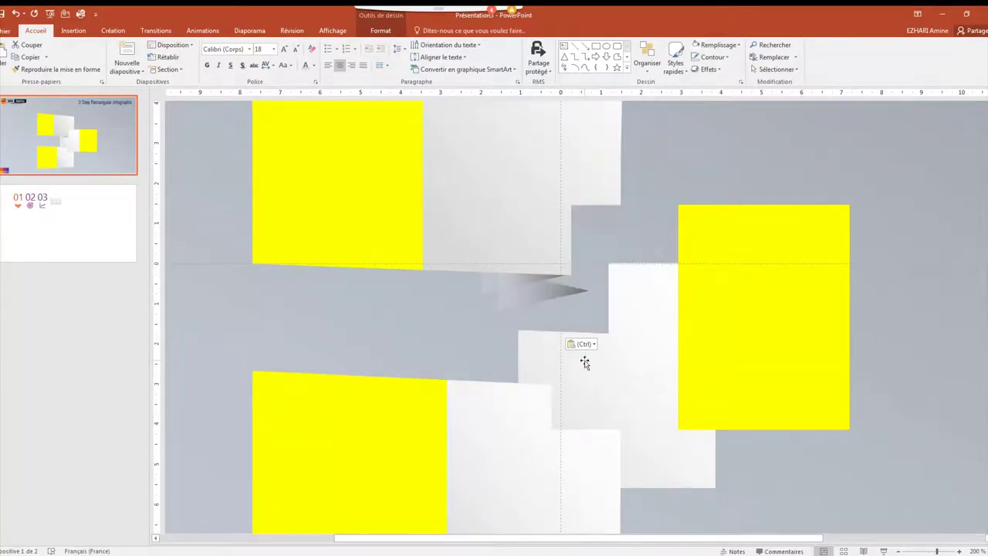
mouse_move(584, 363)
mouse_down()
mouse_move(547, 302)
mouse_move(585, 365)
mouse_up()
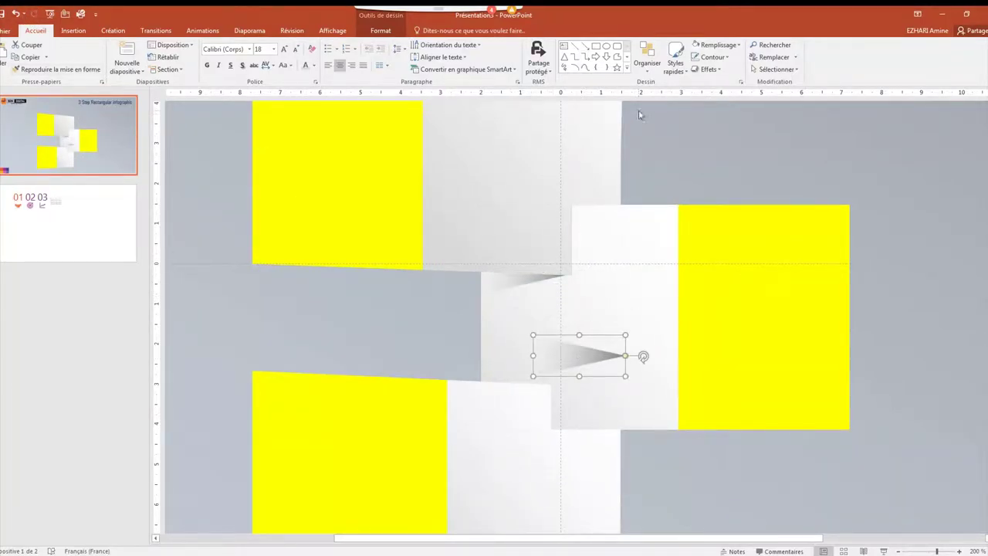
click(380, 30)
click(742, 58)
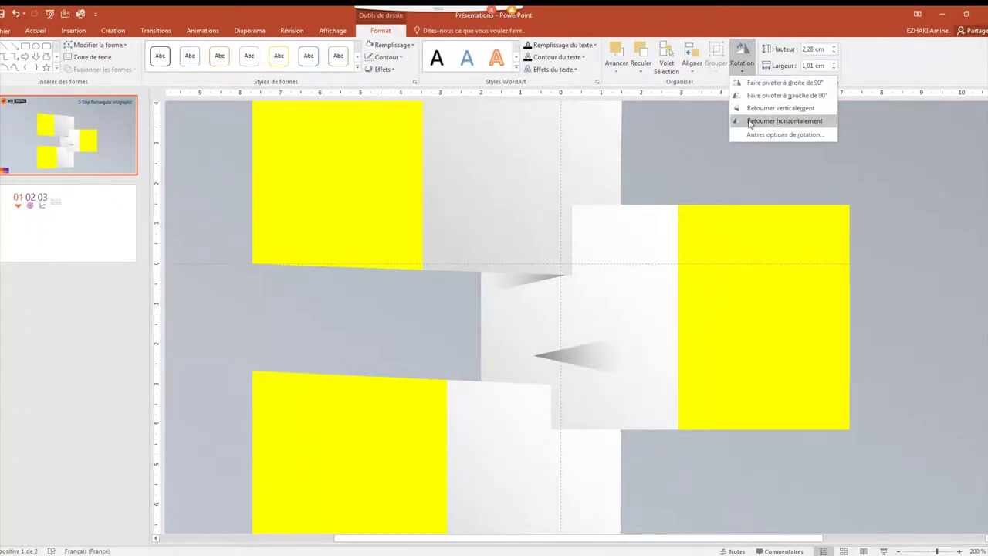
click(784, 121)
mouse_move(595, 353)
mouse_down()
mouse_move(612, 426)
mouse_move(624, 429)
mouse_up()
Step: Send the lower triangle and the large white panel to the back to restack the layers
right_click(603, 432)
mouse_move(651, 342)
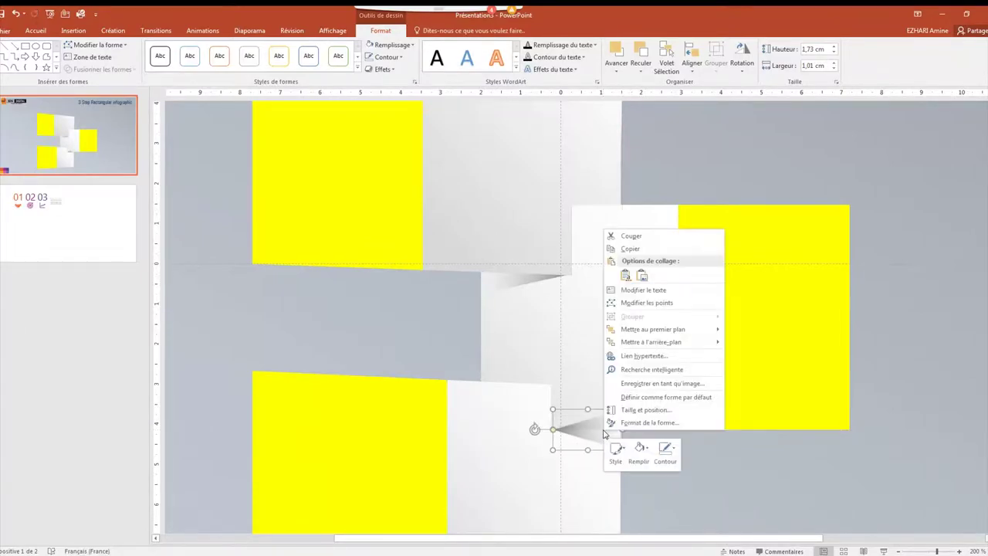
click(648, 348)
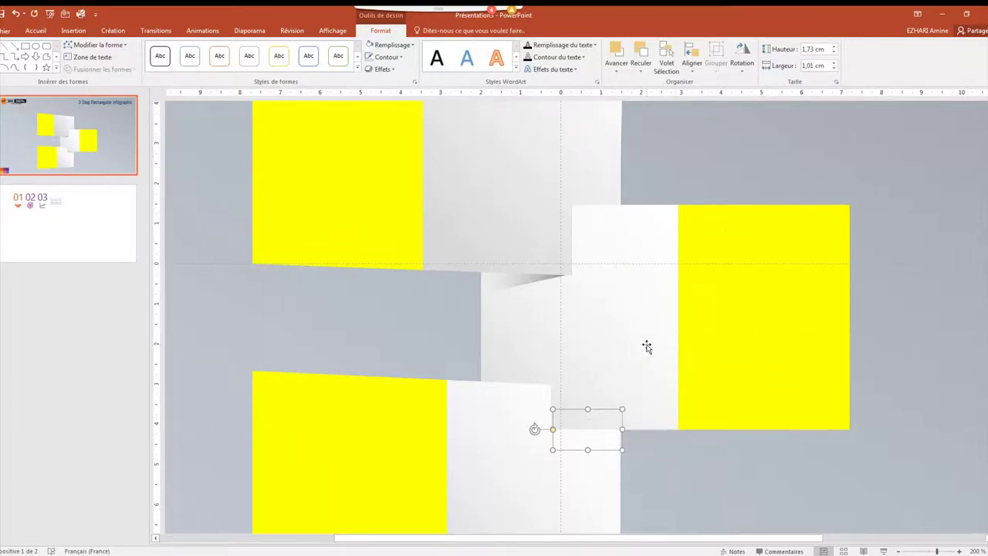
click(647, 346)
right_click(646, 347)
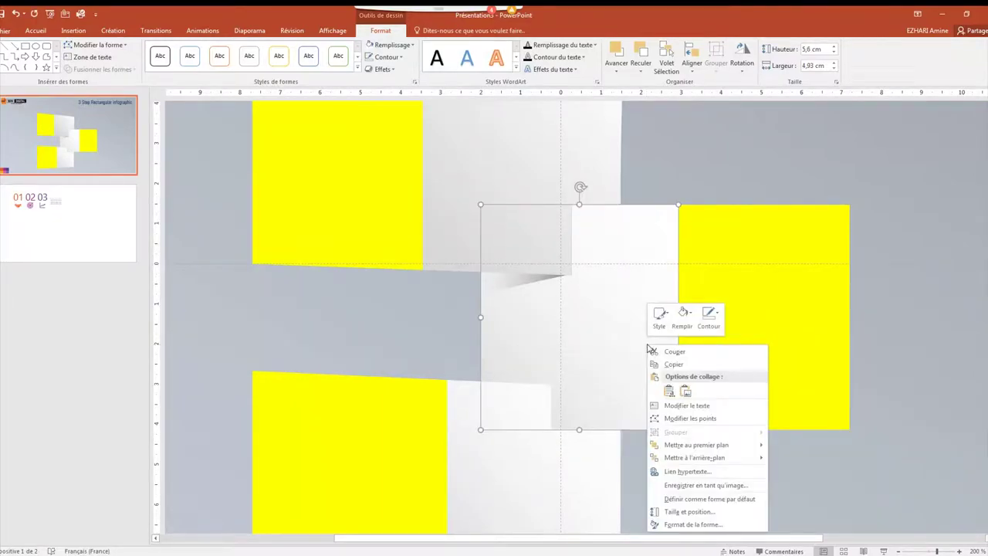
click(686, 466)
right_click(611, 420)
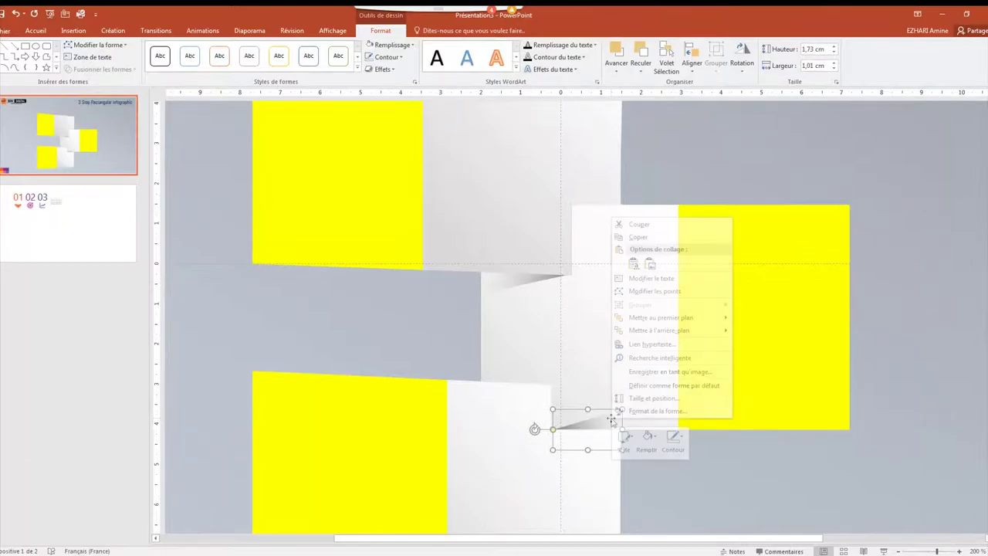
click(747, 345)
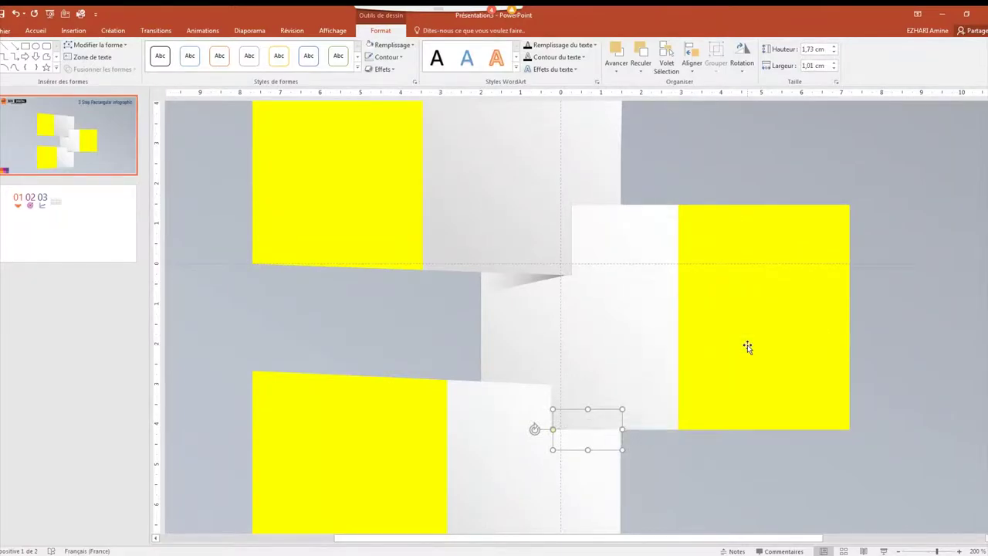
click(647, 346)
right_click(647, 346)
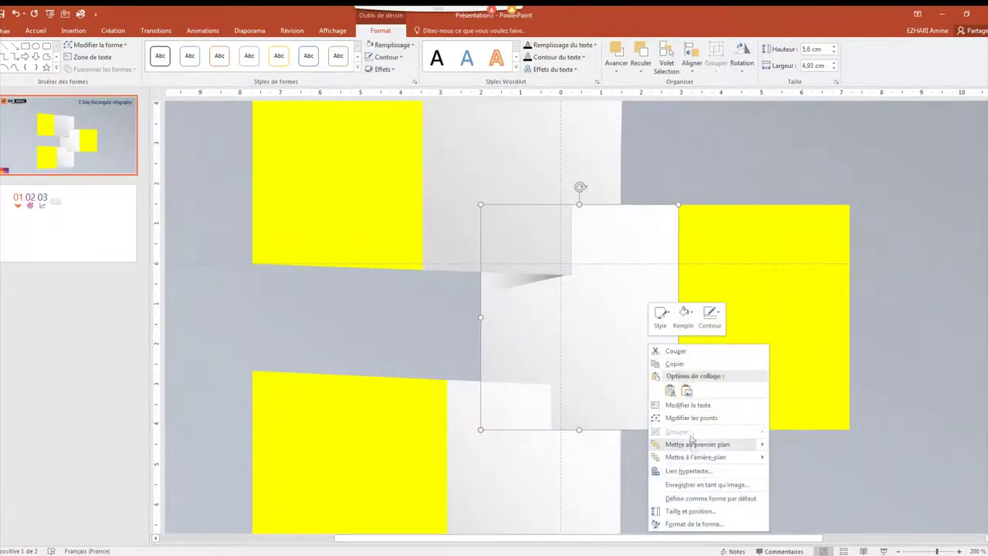
click(694, 460)
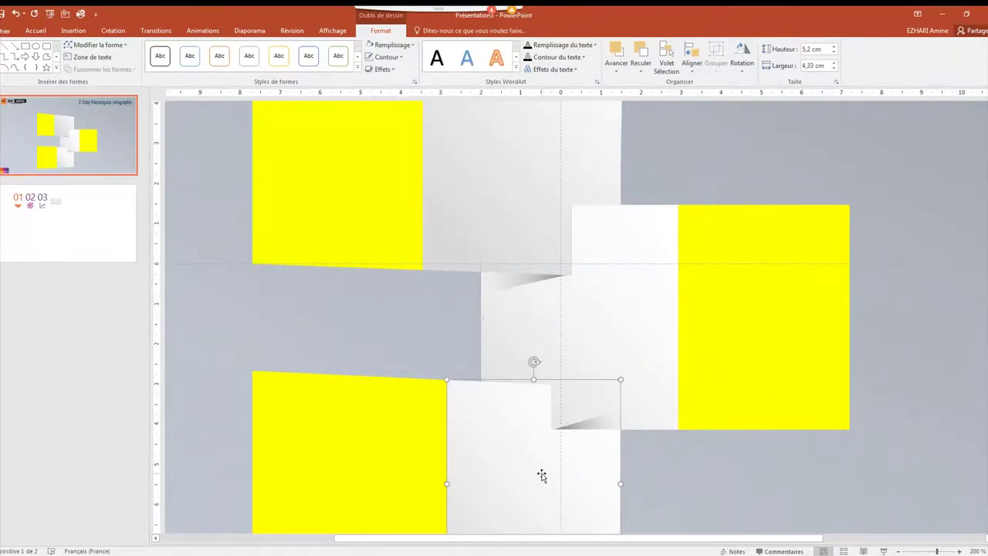
Step: Put the lower white panel behind the shadow wedge at the lower fold
click(540, 466)
right_click(542, 476)
click(595, 390)
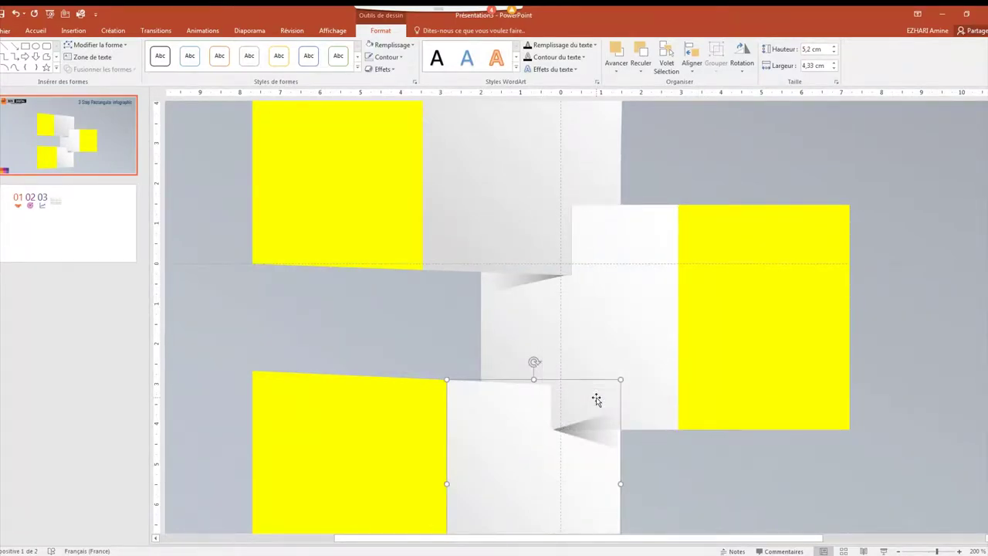
right_click(592, 432)
click(624, 341)
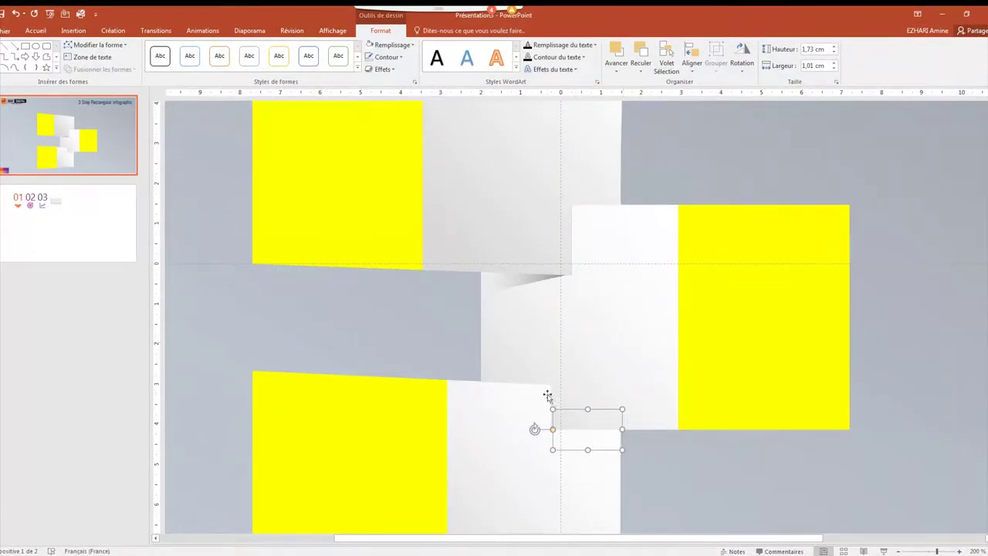
click(498, 439)
right_click(498, 439)
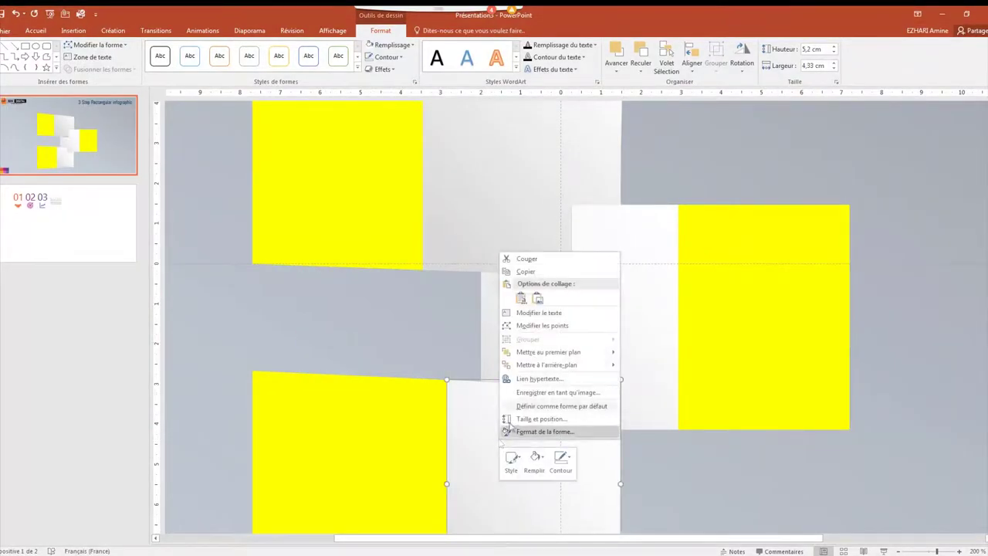
click(541, 366)
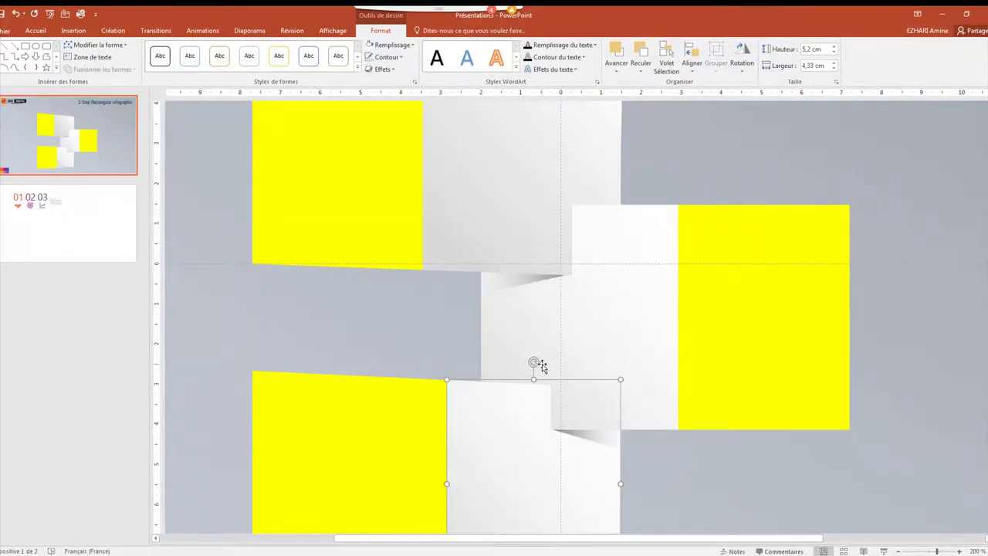
Step: Check the shadow wedge's 310° gradient formatting, then zoom out to the whole slide
click(594, 437)
right_click(594, 436)
click(610, 433)
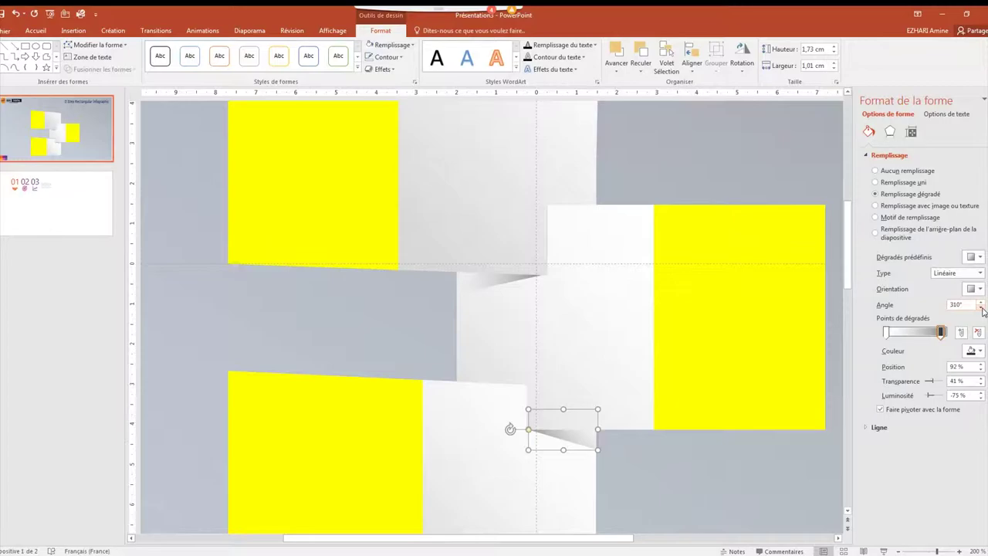
click(983, 100)
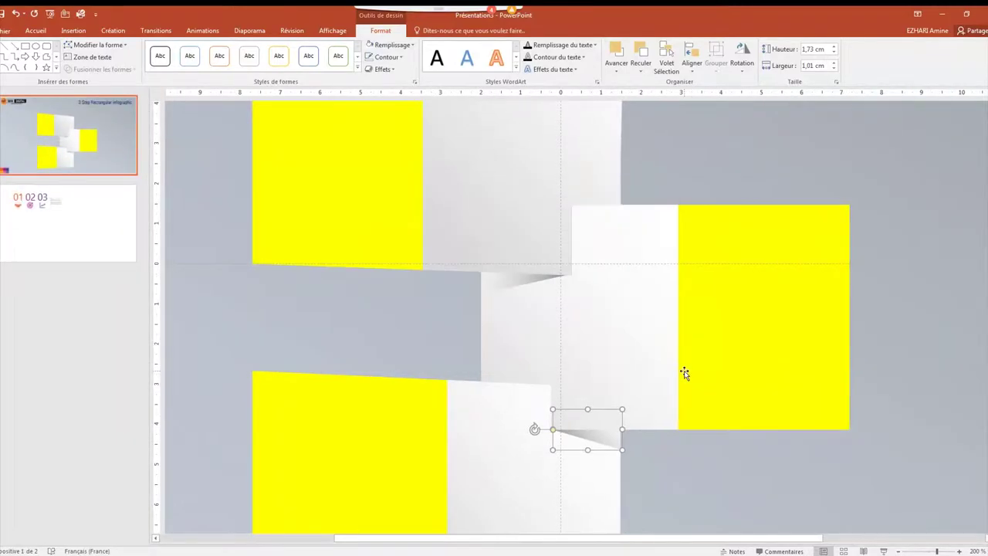
click(899, 551)
click(899, 551)
click(899, 551)
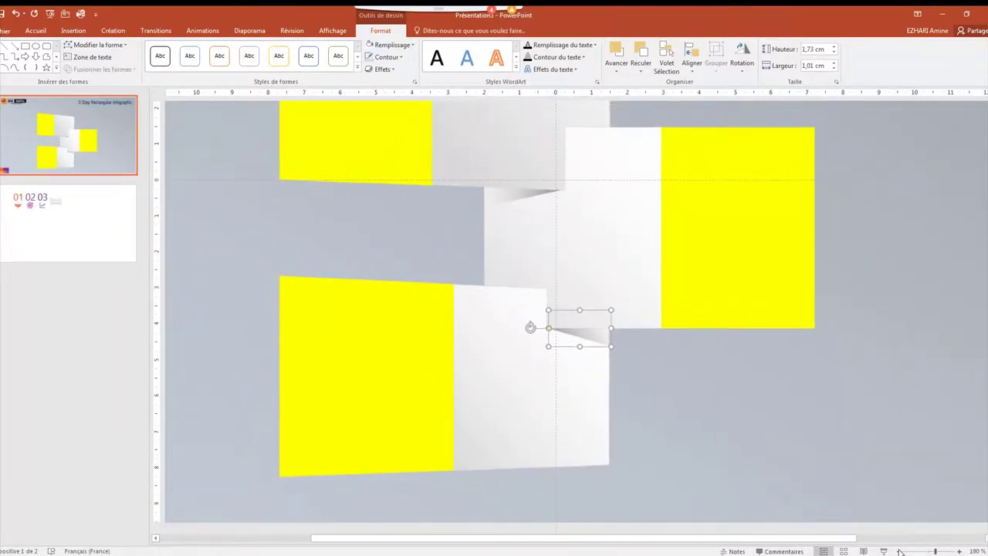
click(899, 551)
click(898, 551)
click(899, 551)
click(899, 551)
click(899, 551)
click(864, 495)
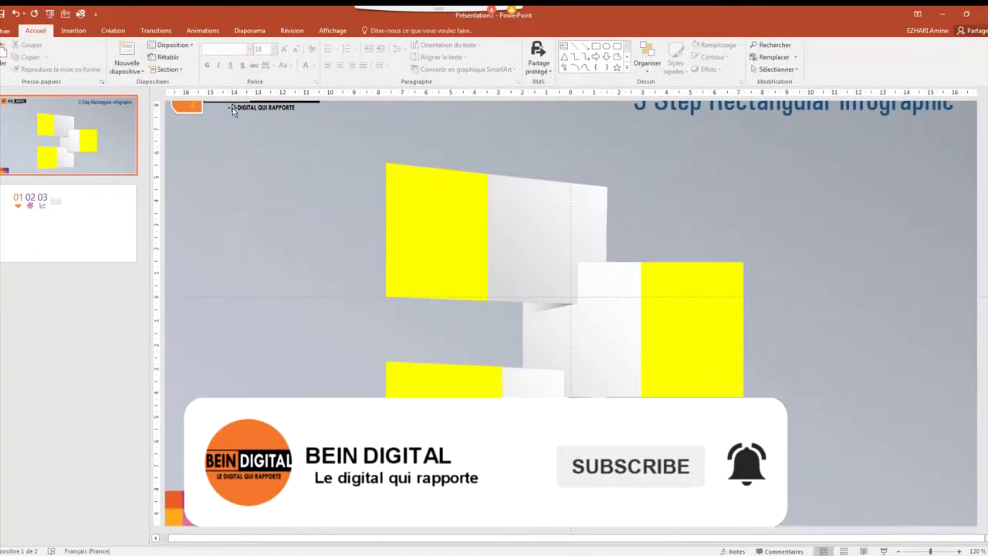
Step: Draw a wide ellipse along the bottom of the slide
click(83, 33)
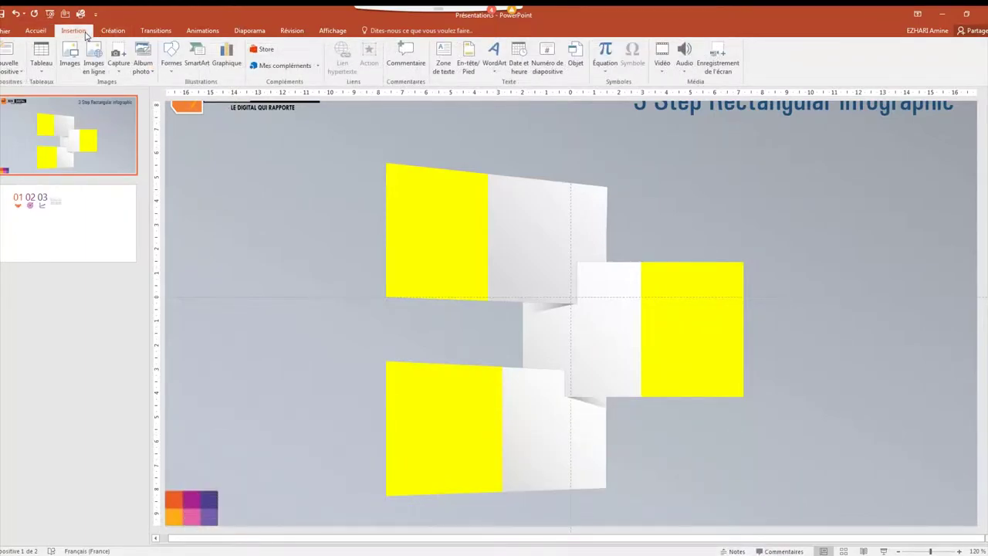
click(171, 58)
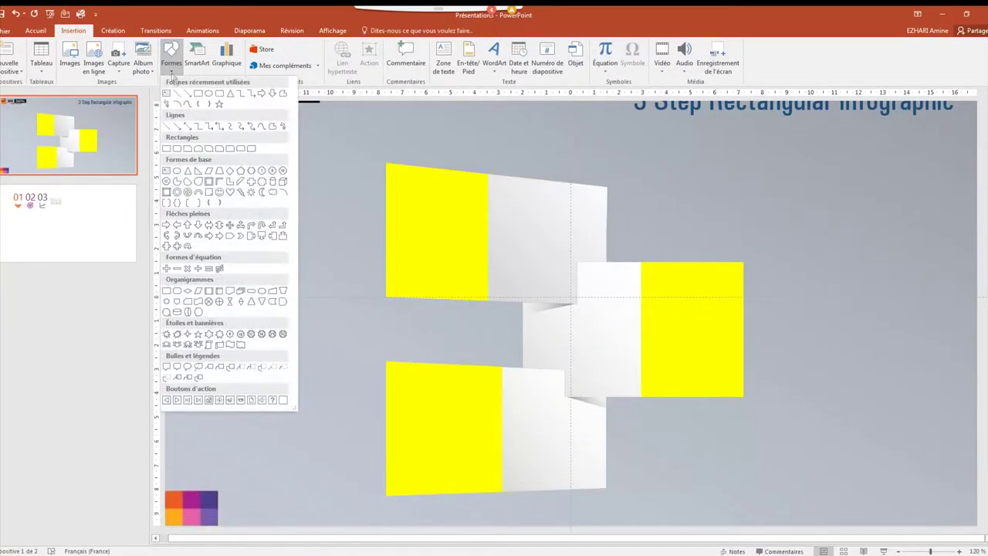
click(218, 94)
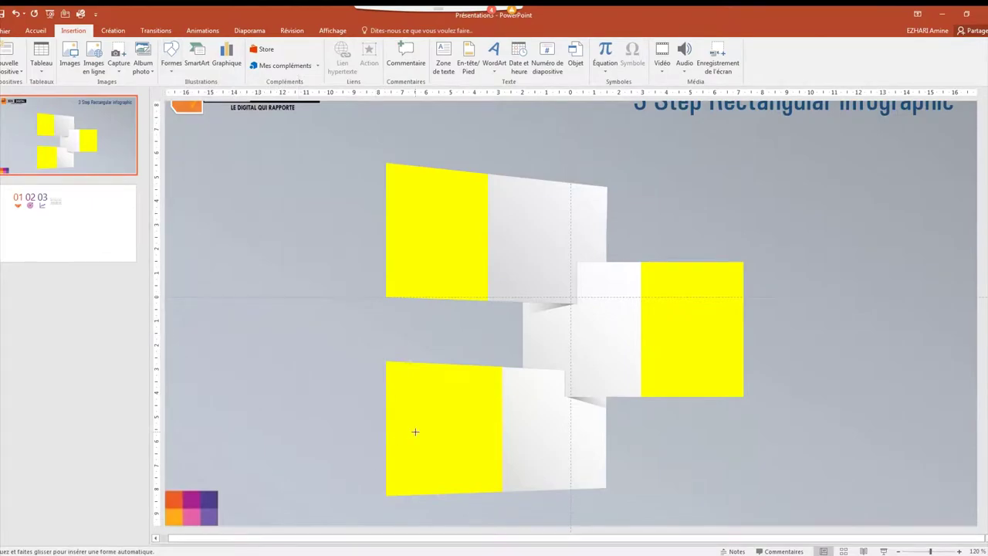
drag(372, 510, 773, 520)
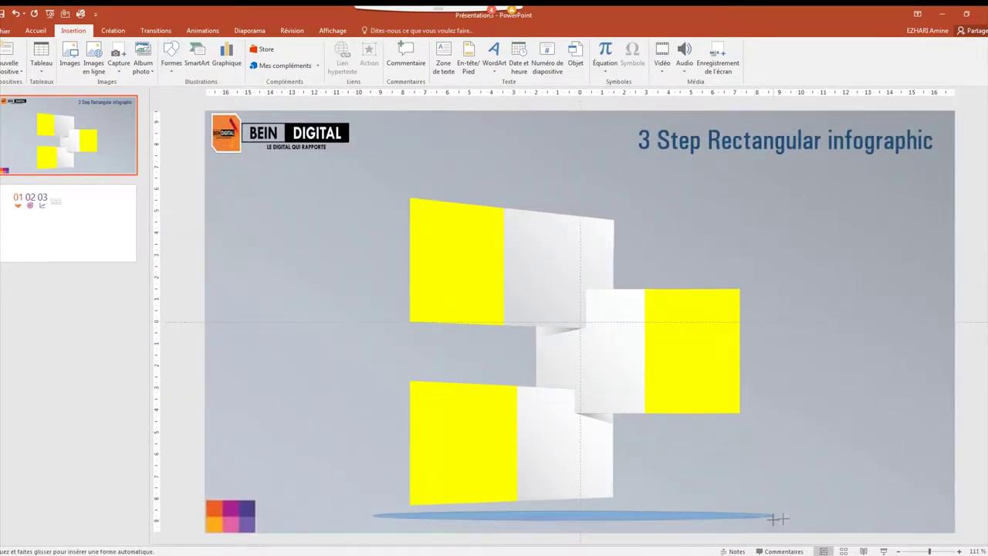
drag(773, 520, 792, 525)
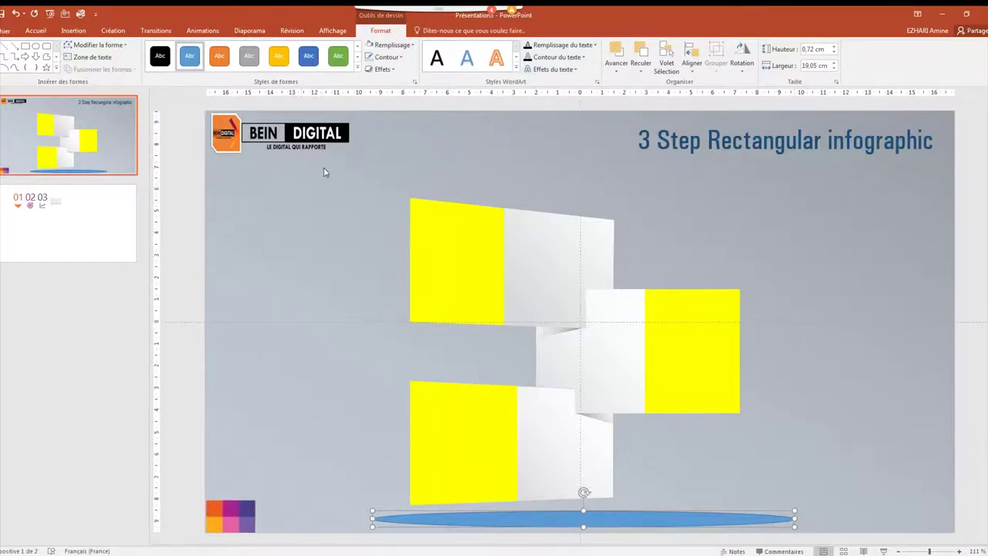
Step: Lift the panels slightly, move the ellipse up beneath them and remove its outline
drag(324, 172, 804, 520)
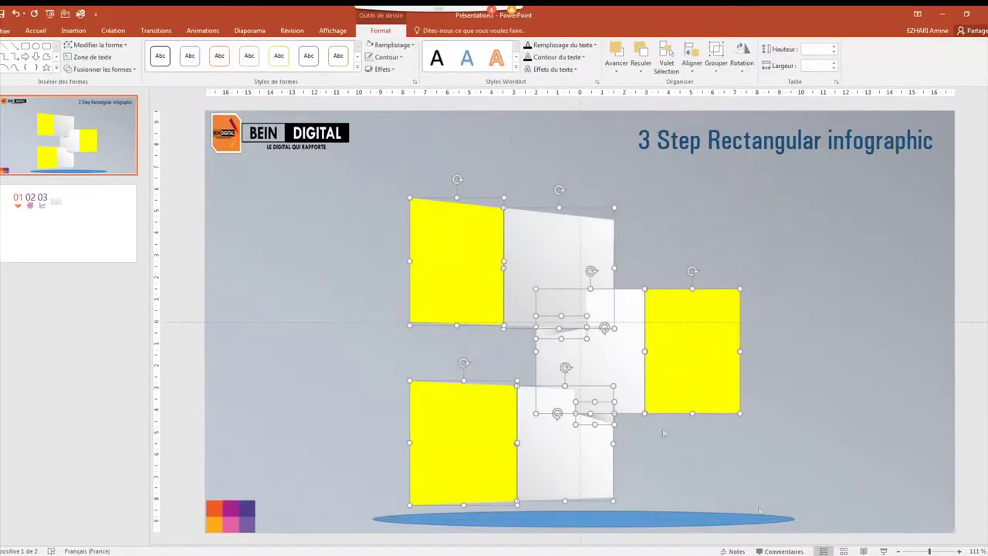
drag(624, 292, 624, 267)
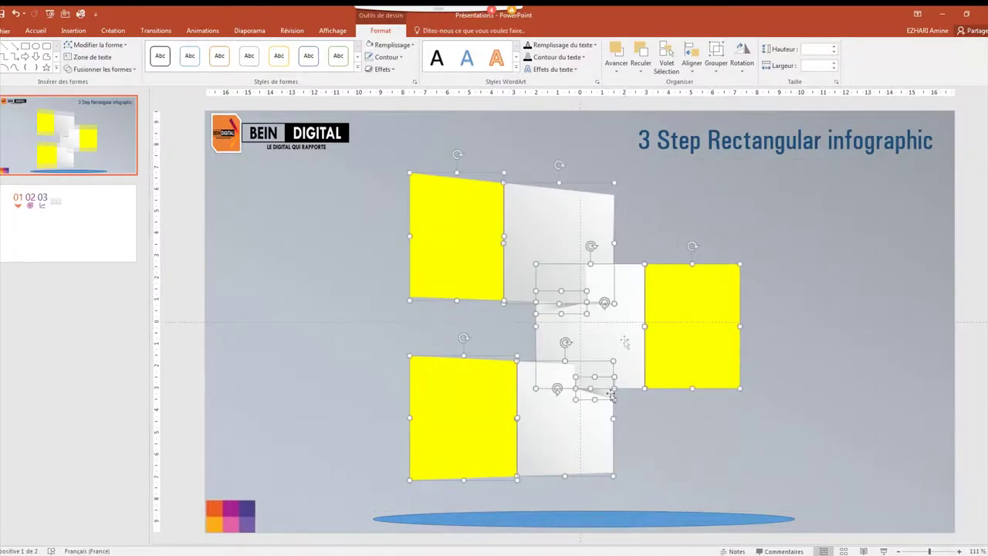
drag(596, 511, 595, 488)
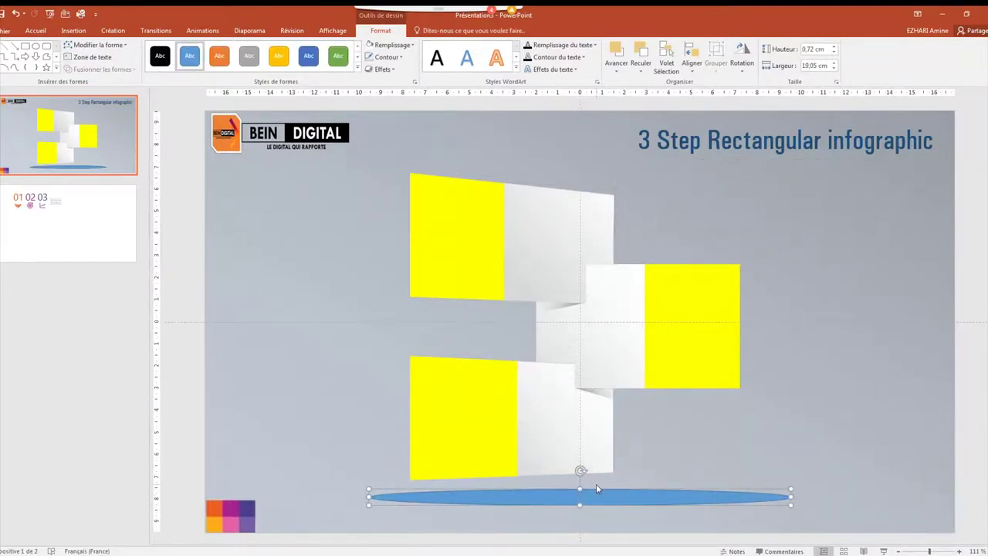
click(391, 59)
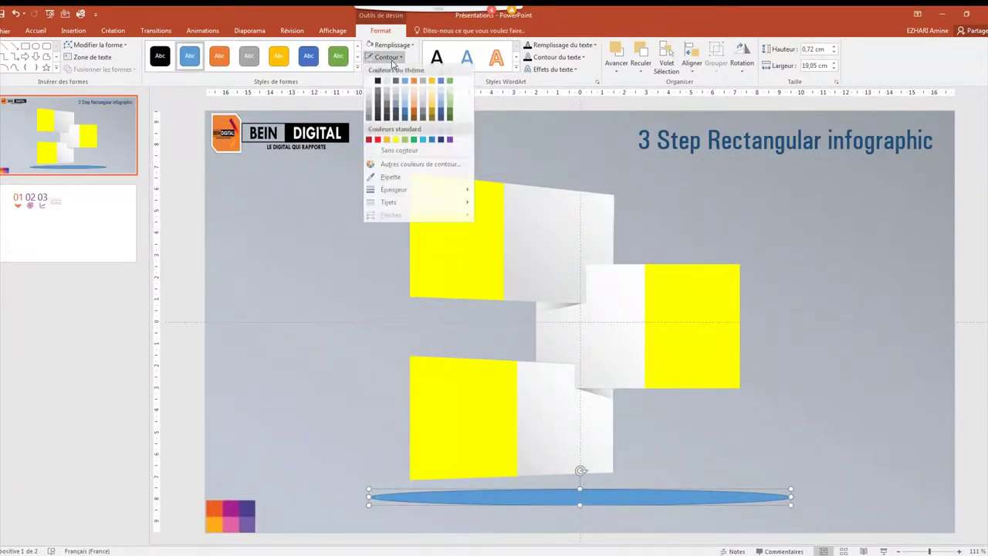
click(393, 150)
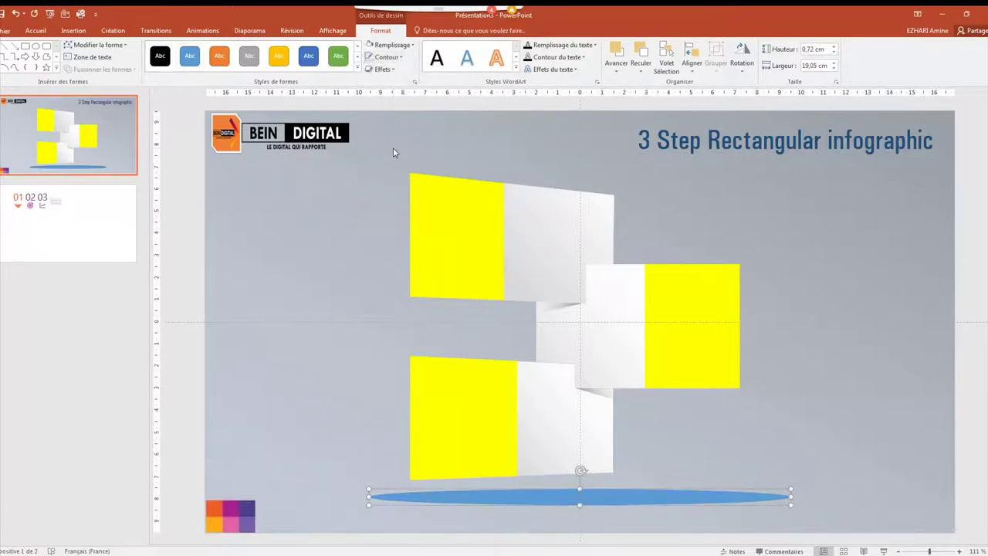
Step: Give the ellipse a path gradient fill from a dark stop to a light grey stop
right_click(623, 500)
click(640, 498)
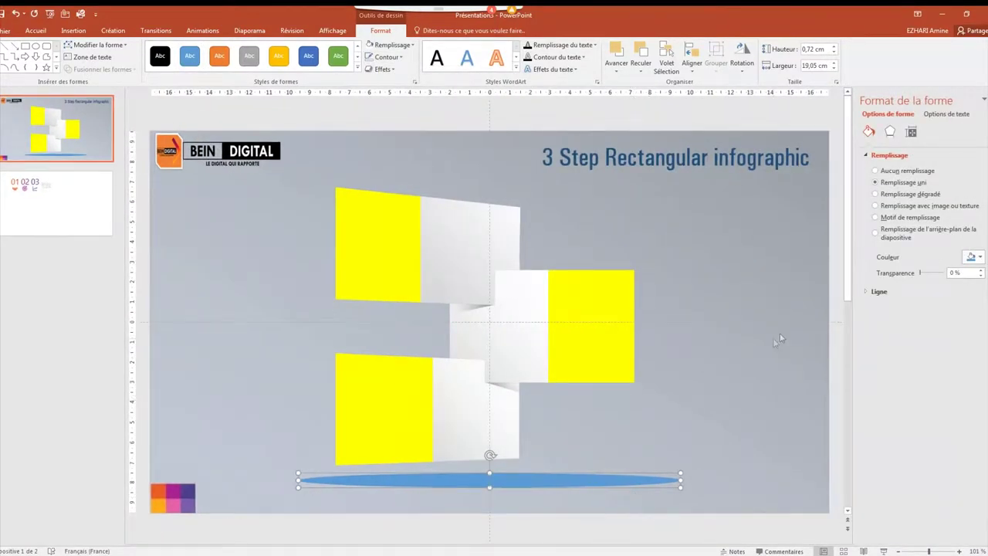
click(886, 195)
click(957, 273)
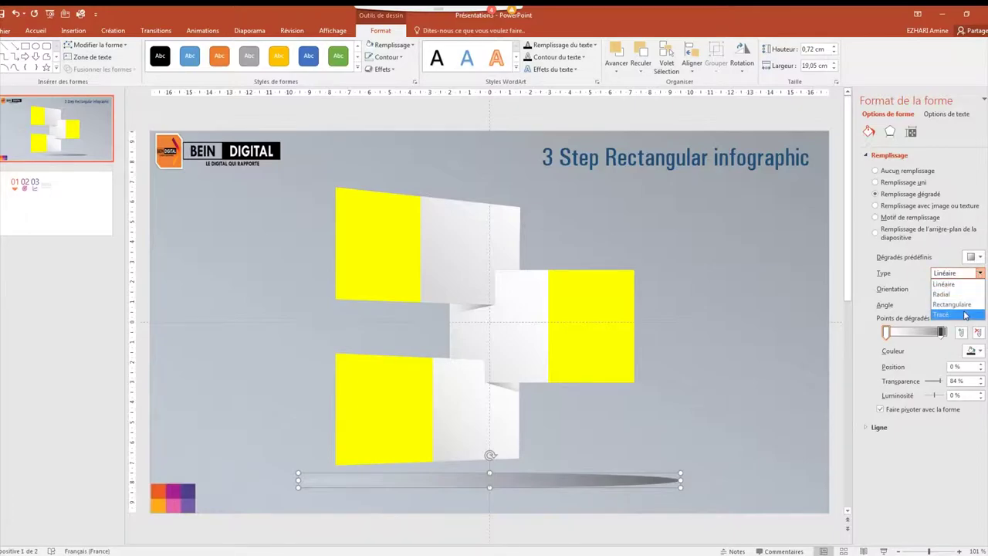
click(964, 313)
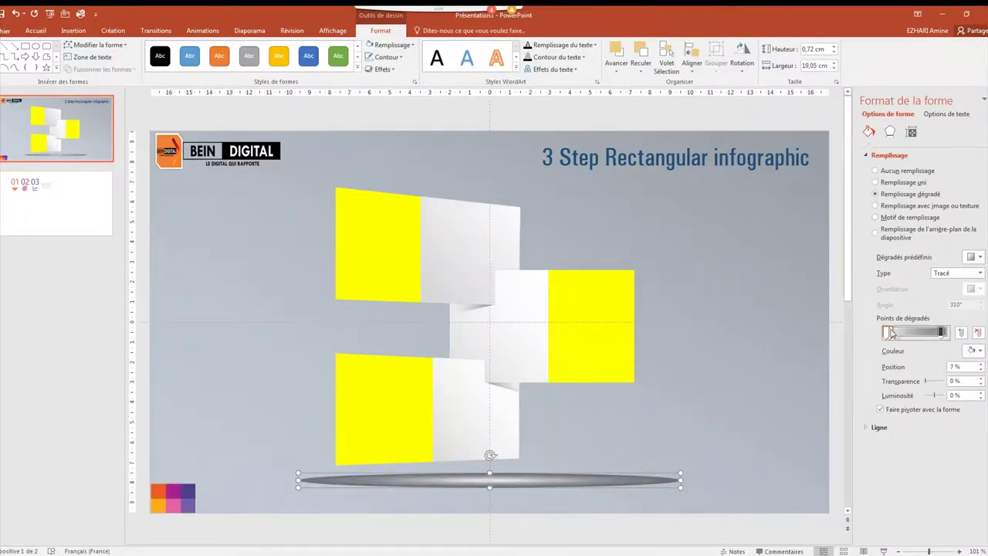
click(974, 351)
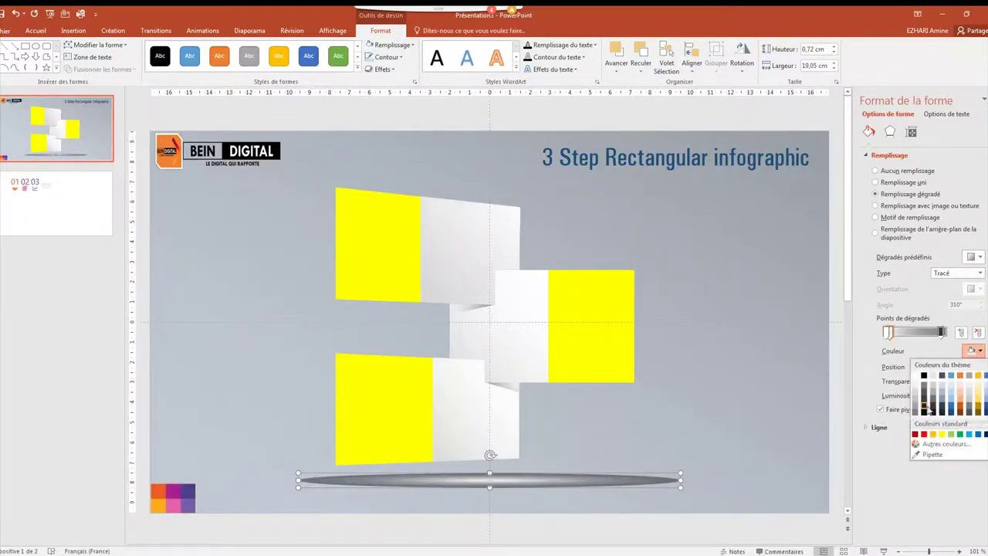
click(932, 409)
click(939, 333)
click(973, 351)
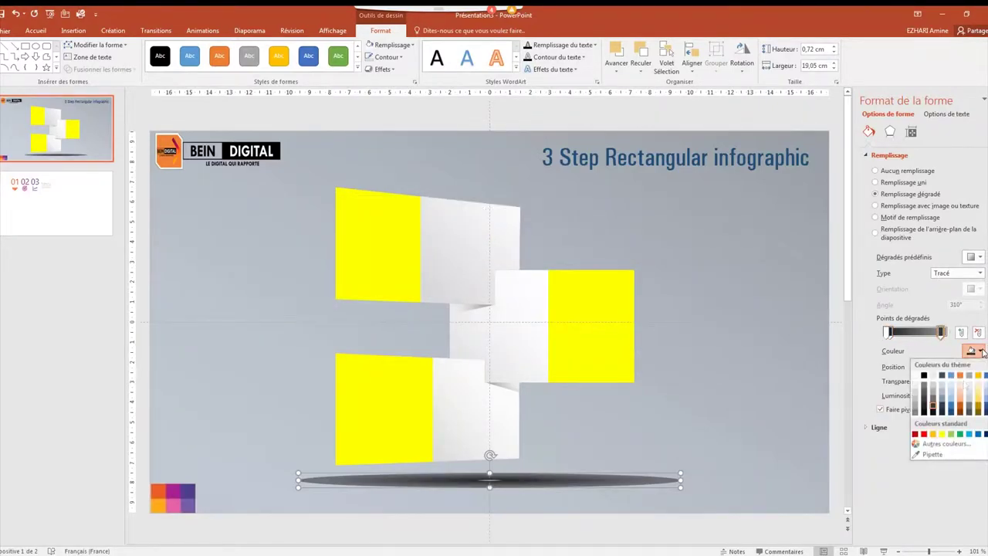
click(934, 454)
click(726, 414)
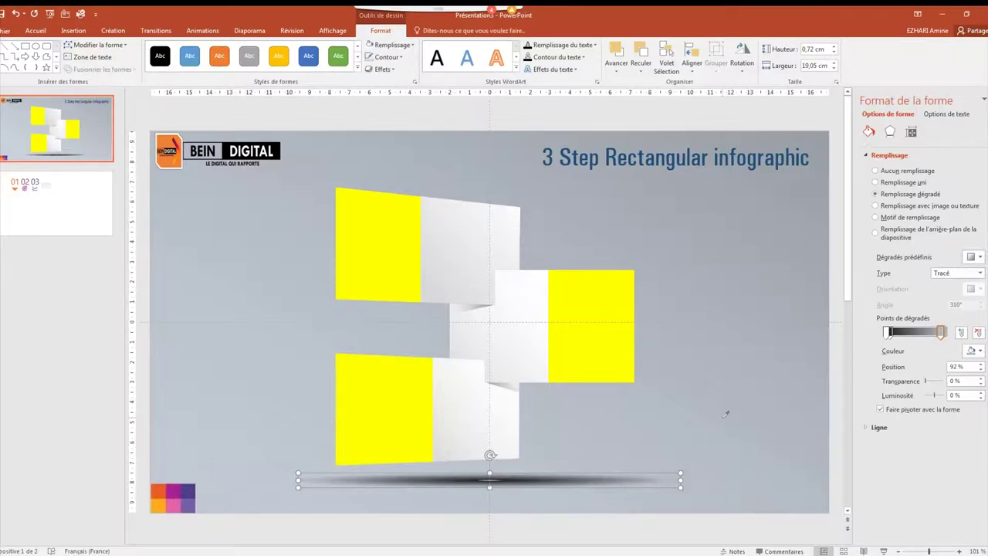
Step: Fade the right stop fully, set the dark stop to 4% and 48% transparency, height 1,91 cm
drag(489, 472, 489, 460)
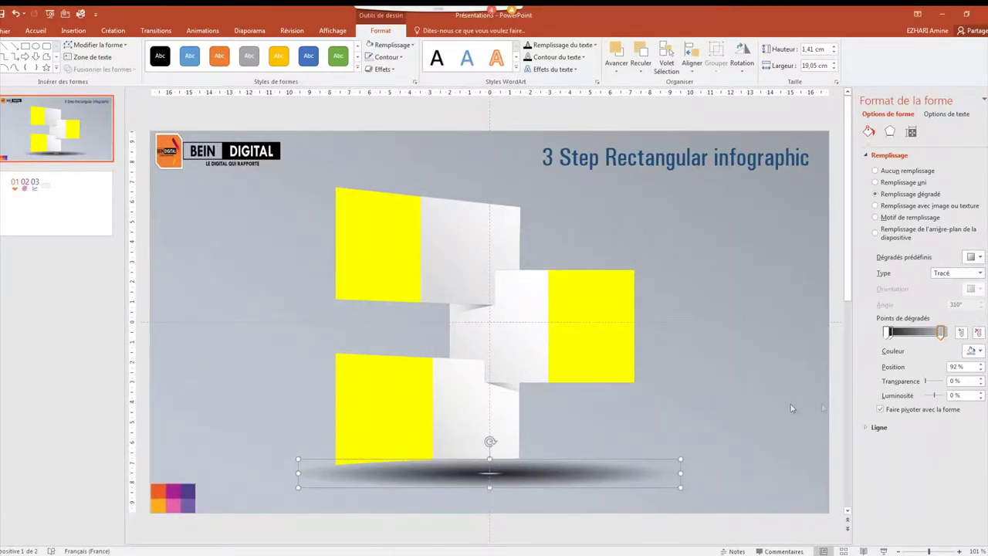
drag(926, 381, 949, 383)
click(888, 332)
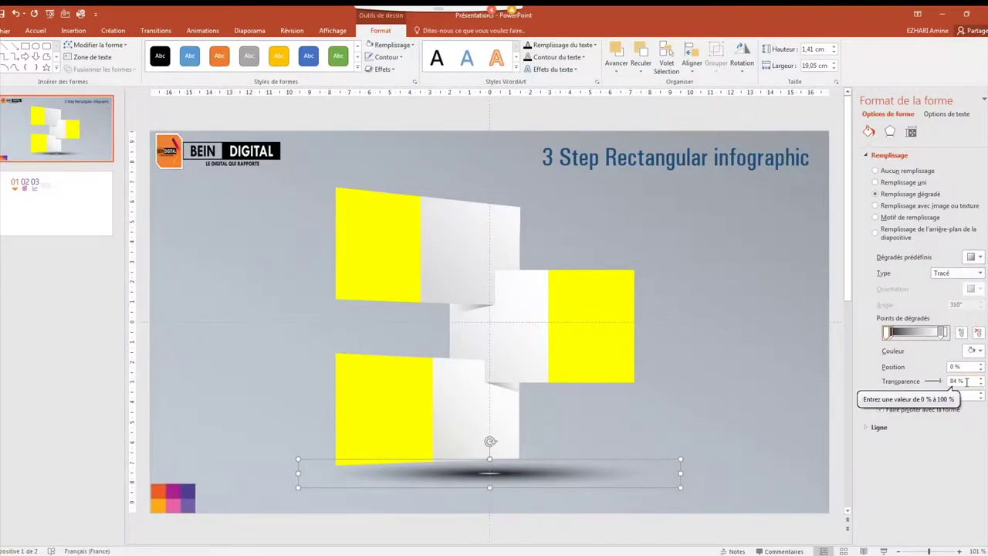
click(892, 334)
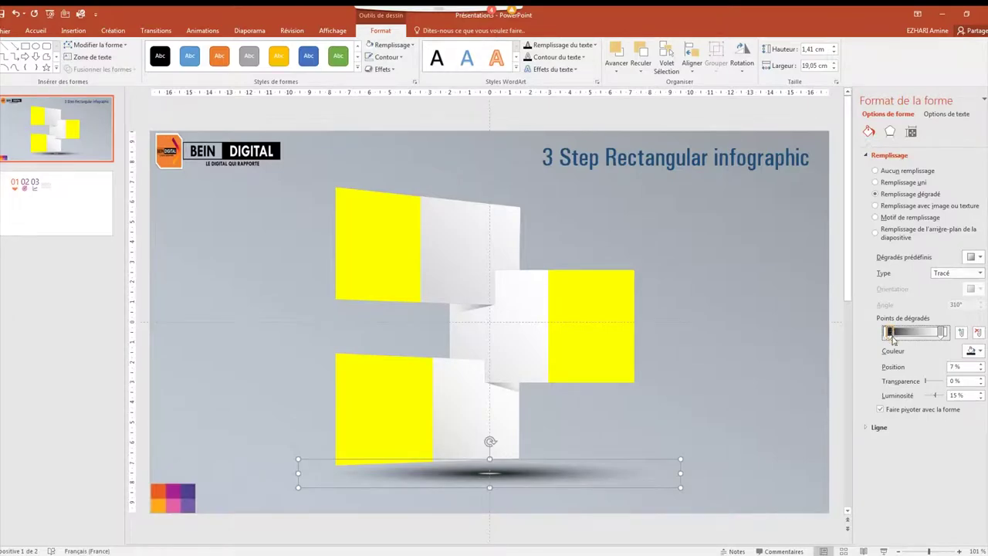
drag(892, 333, 886, 333)
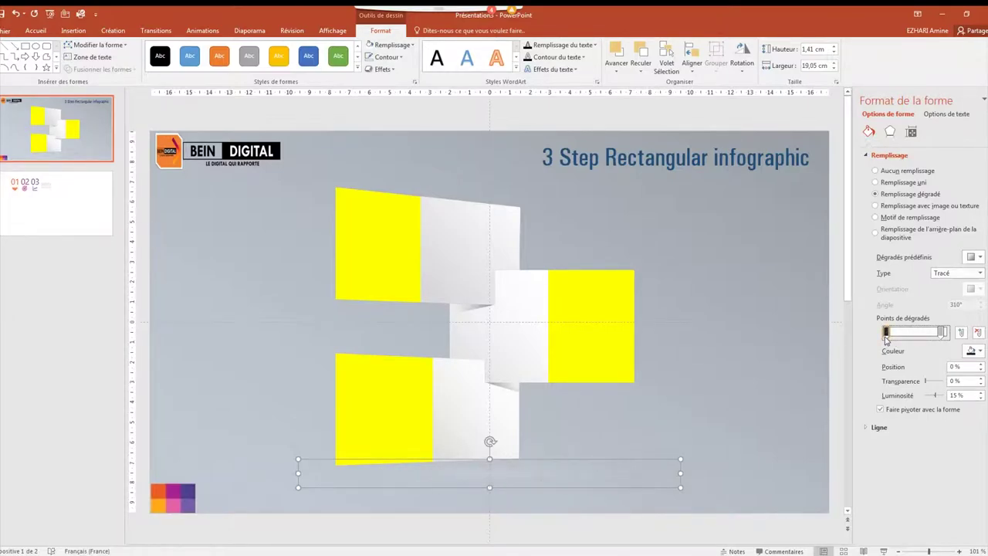
drag(886, 333, 890, 333)
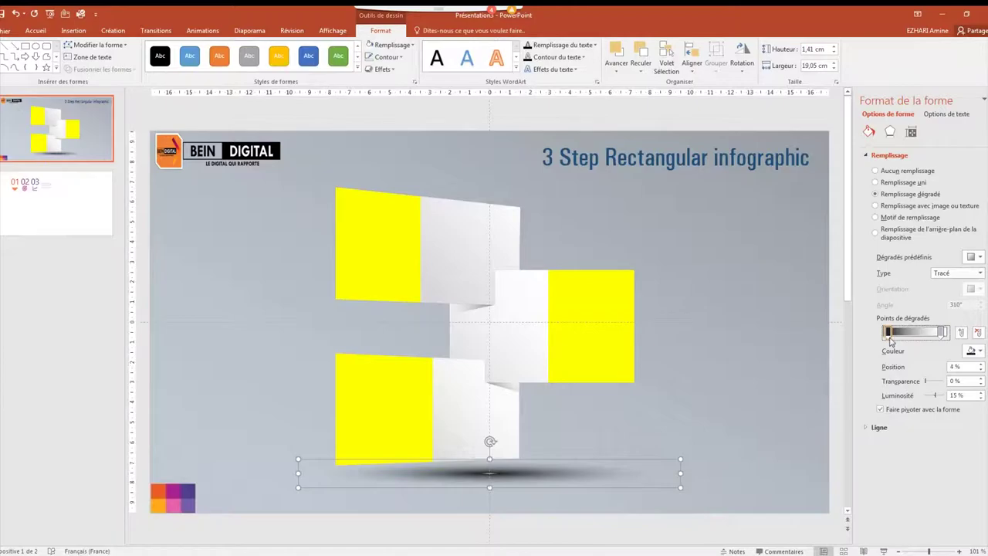
drag(925, 382, 933, 387)
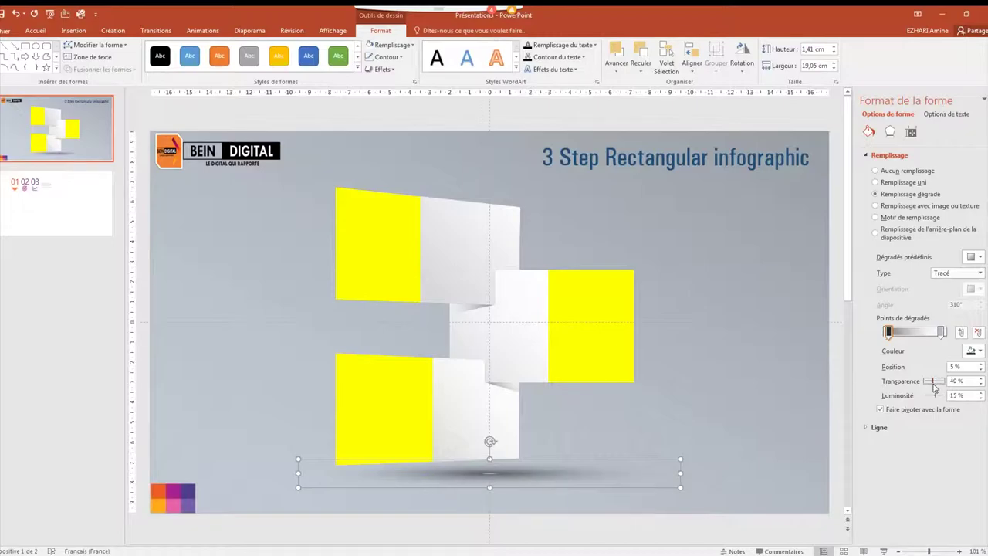
click(980, 379)
click(980, 378)
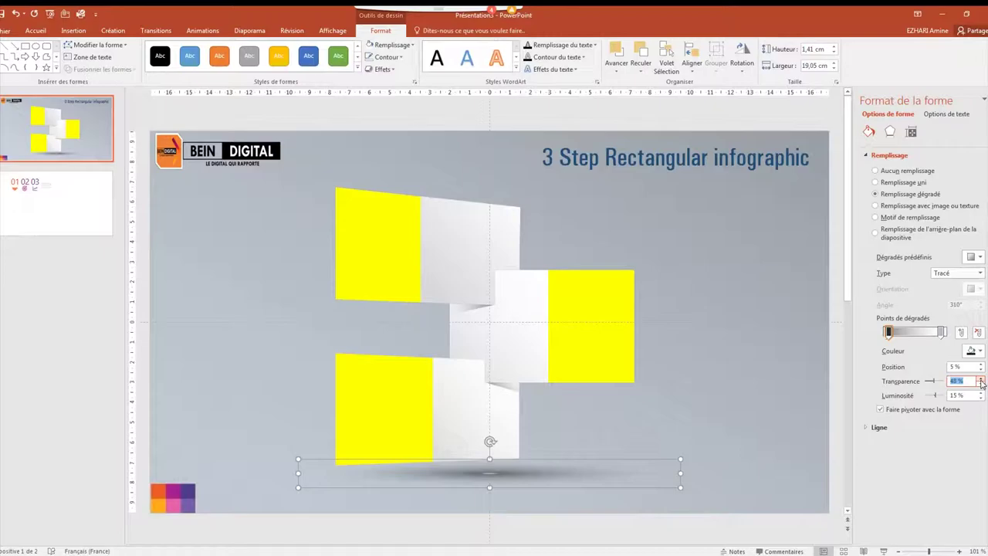
mouse_move(496, 461)
mouse_down()
mouse_move(489, 450)
mouse_move(473, 467)
mouse_move(484, 470)
mouse_up()
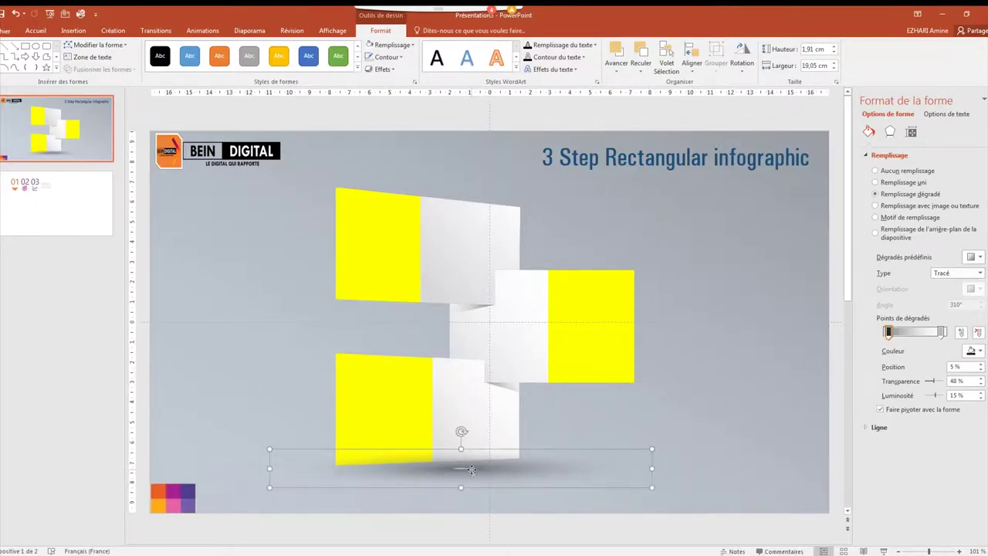
Step: Send the shadow ellipse to the back, widen it to 20.6 cm and centre it under the panels
right_click(473, 470)
click(519, 385)
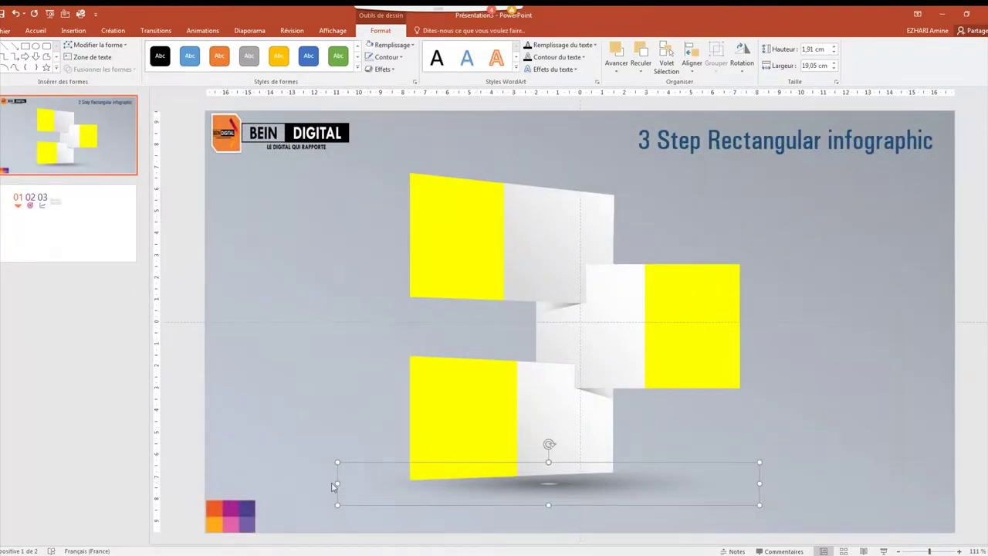
drag(334, 482, 301, 473)
mouse_move(530, 502)
mouse_down()
mouse_move(528, 518)
mouse_move(531, 485)
mouse_move(510, 483)
mouse_up()
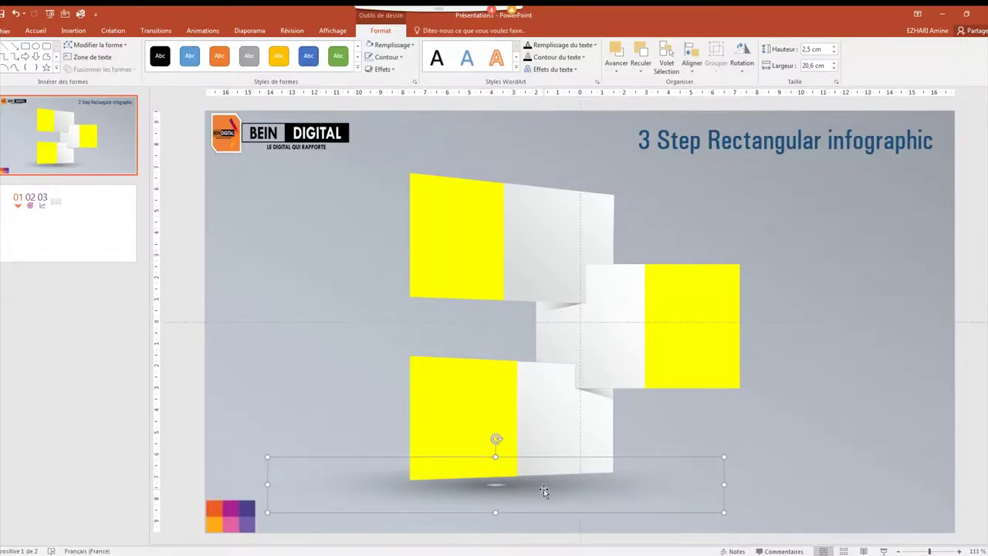
mouse_move(503, 472)
mouse_down()
mouse_move(510, 490)
mouse_move(530, 492)
mouse_up()
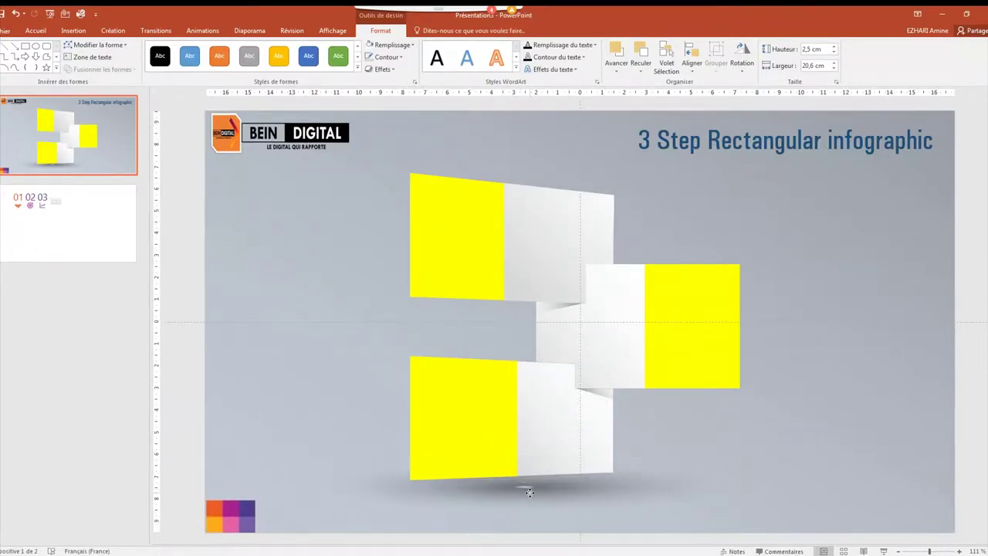
key(alt+Tab)
click(467, 254)
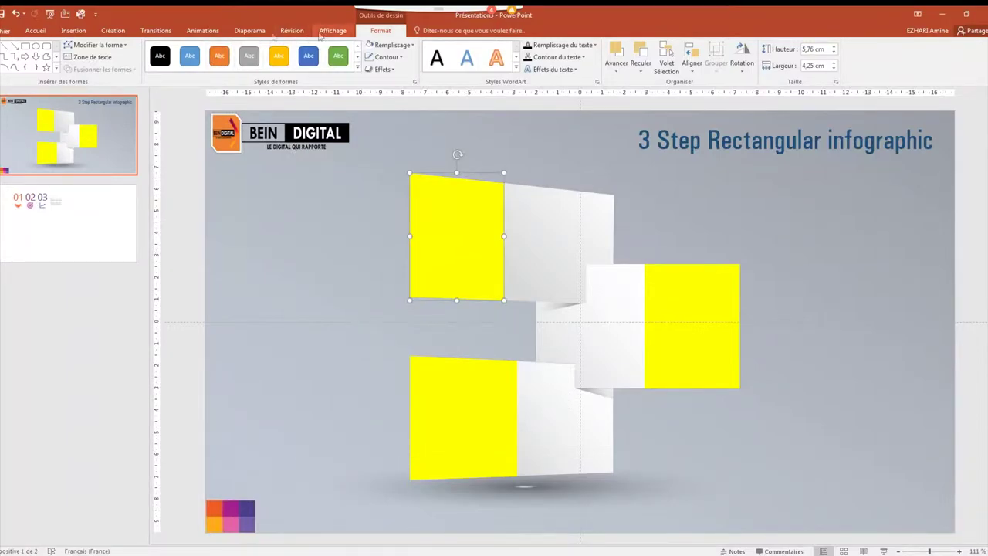
Step: Switch the top-left square to a linear preset gradient fill and remove the extra stops
right_click(433, 244)
click(472, 421)
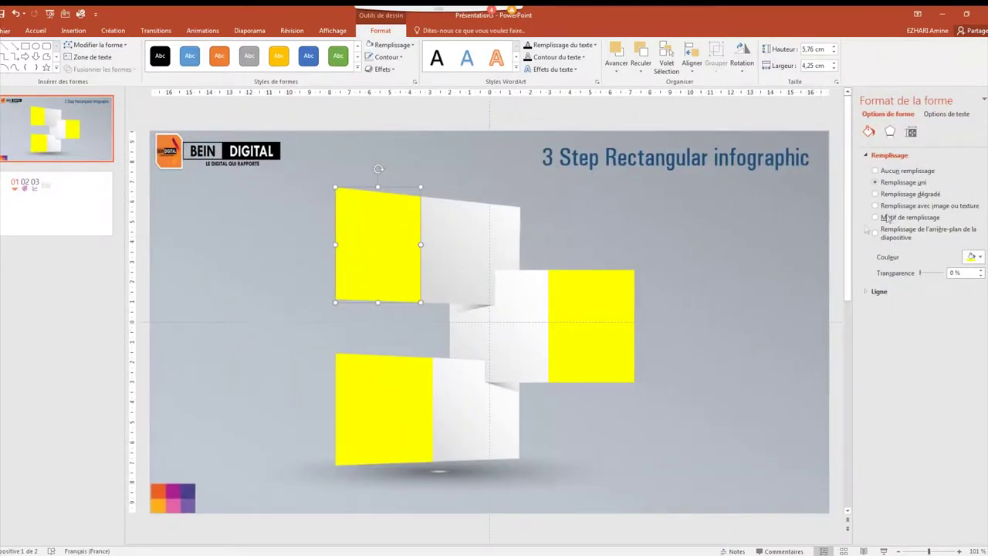
click(901, 195)
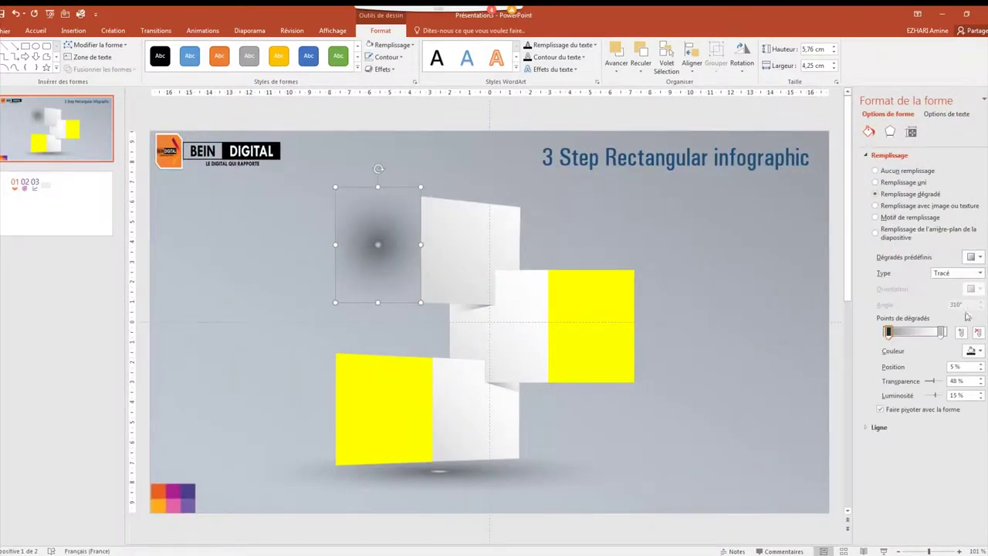
click(979, 257)
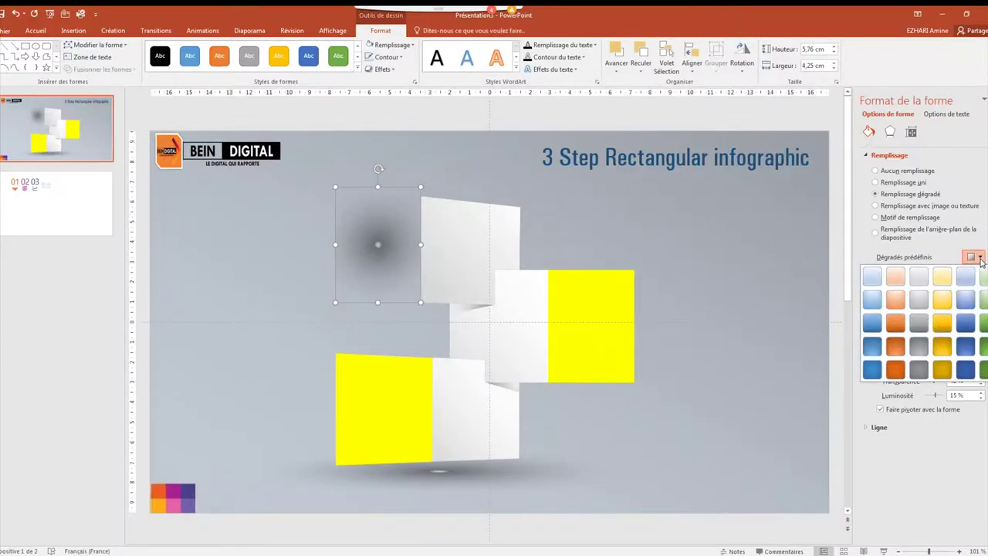
click(872, 276)
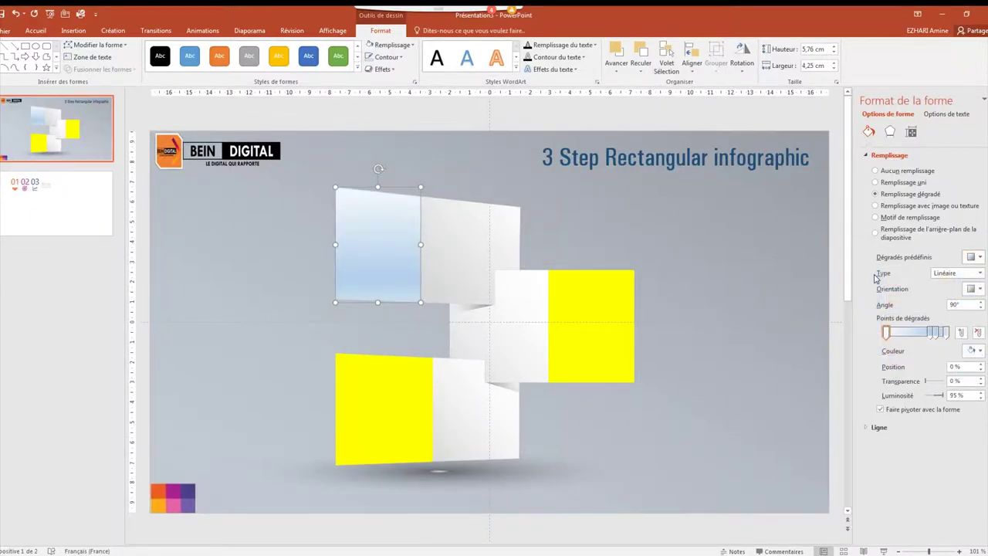
click(948, 334)
click(978, 333)
click(977, 333)
click(978, 333)
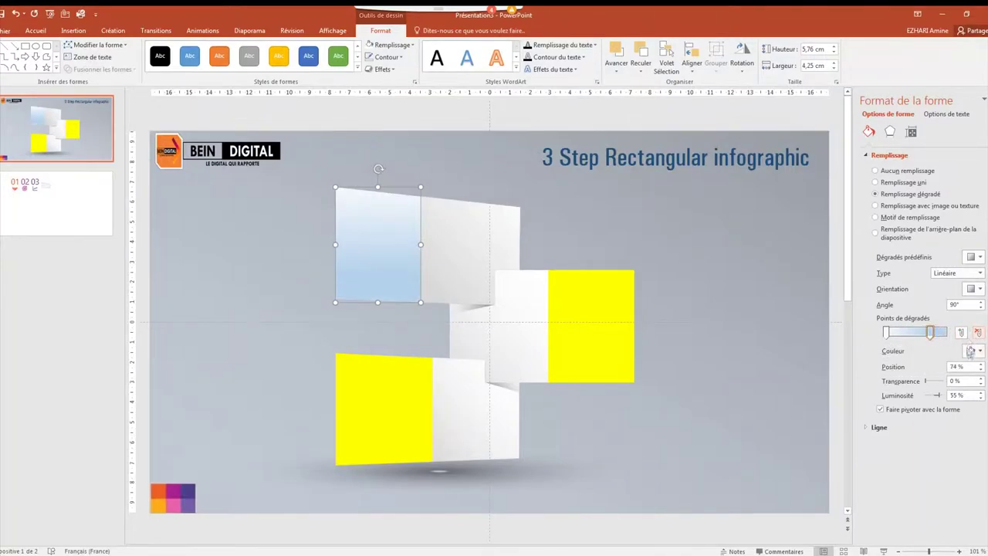
Step: Sample orange and light orange from the corner swatches for the stops, end stop at 88%
click(973, 350)
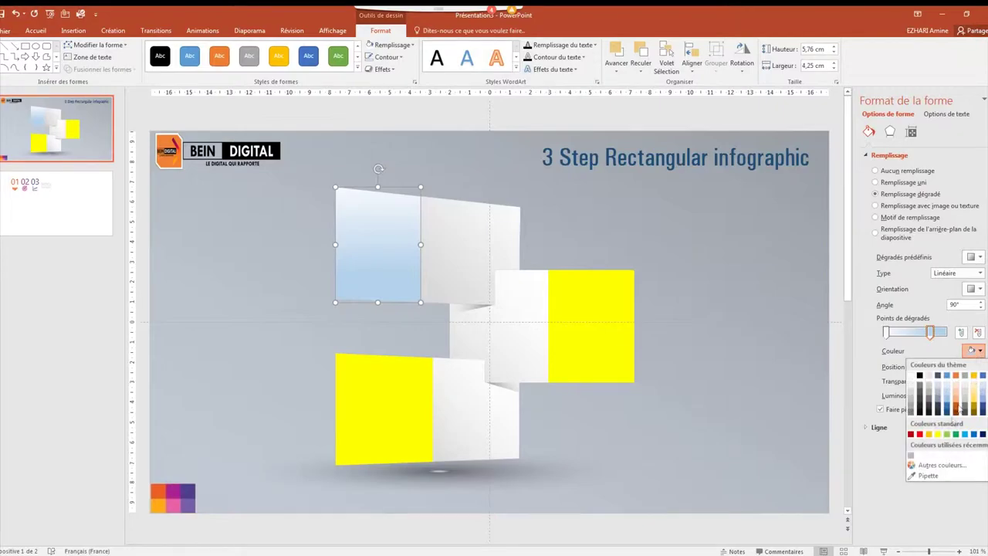
click(934, 479)
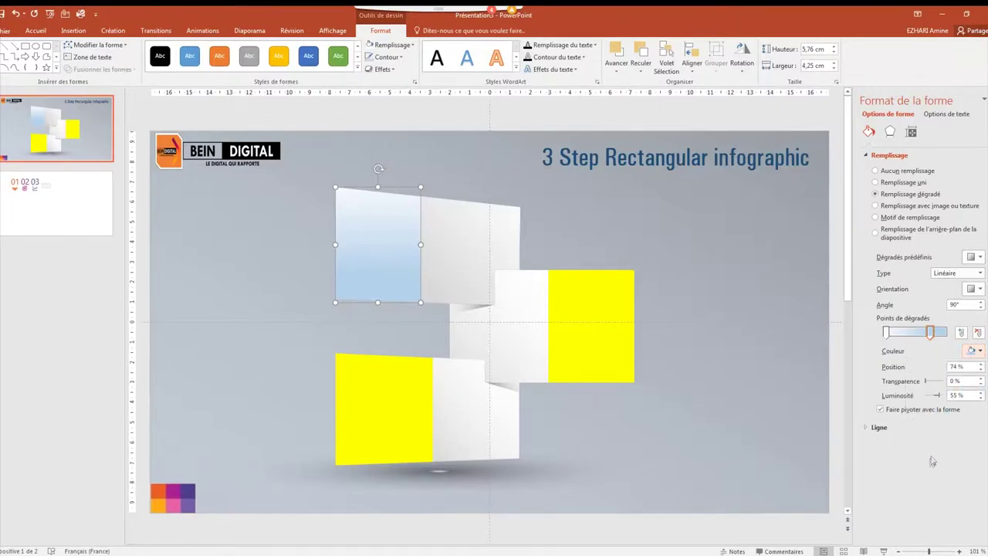
click(160, 489)
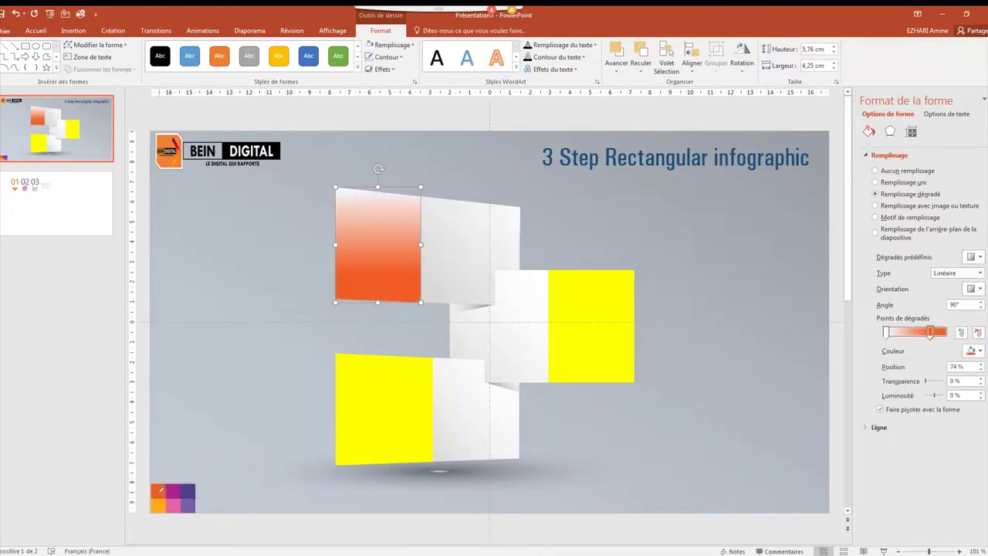
click(888, 335)
click(979, 354)
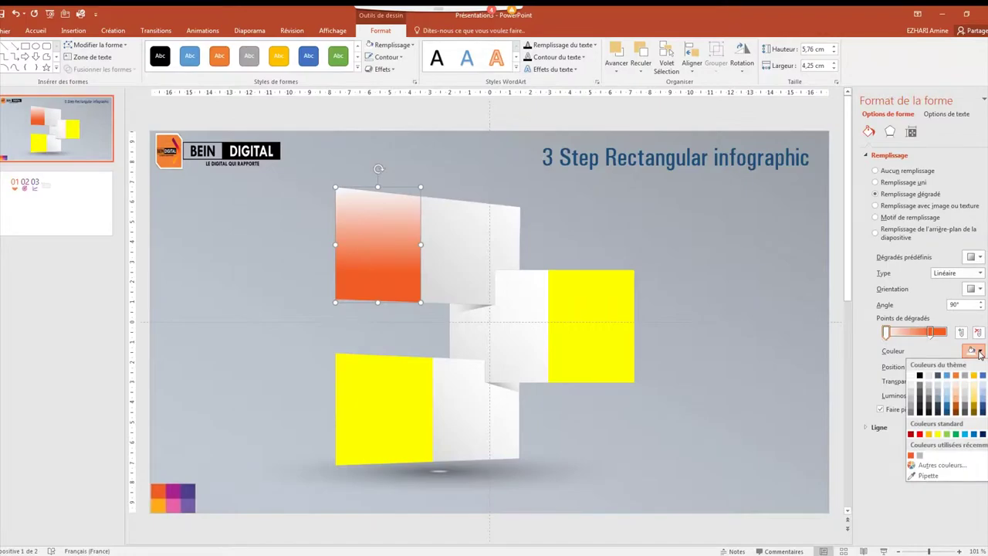
click(926, 472)
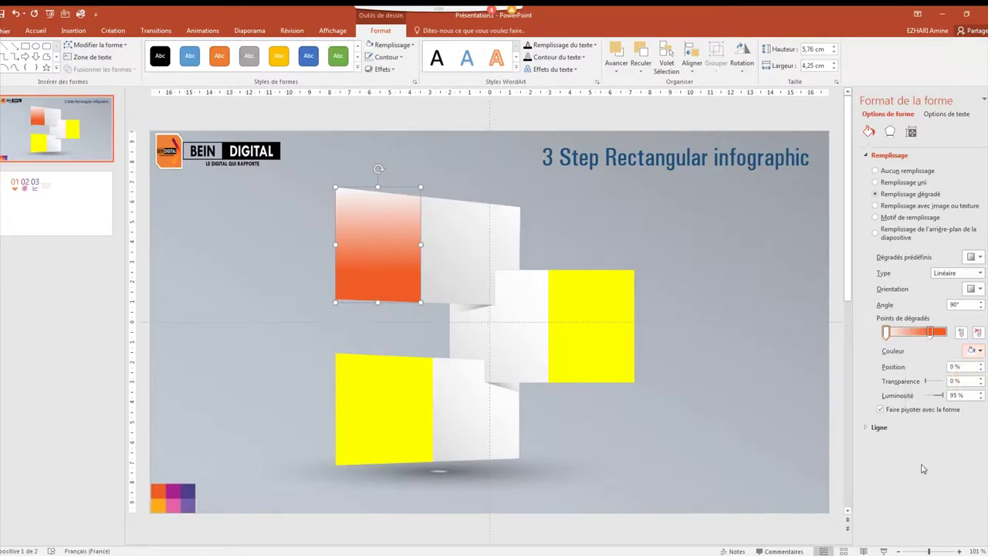
click(159, 503)
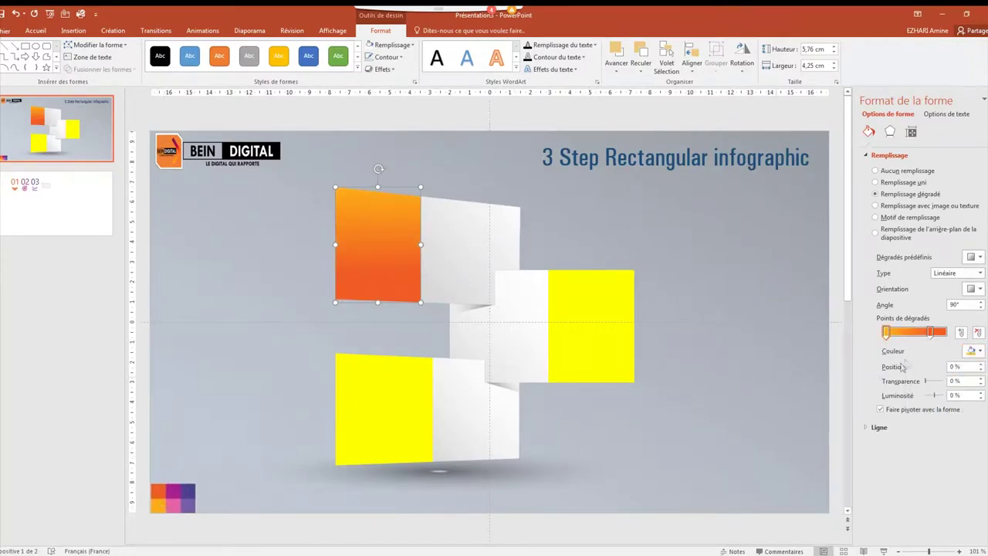
click(932, 335)
click(941, 339)
click(981, 364)
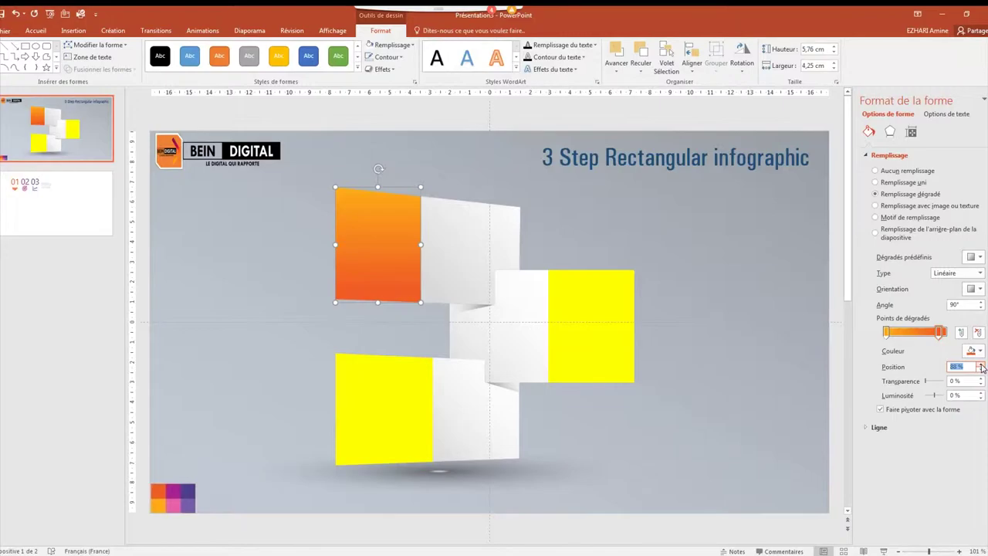
click(36, 30)
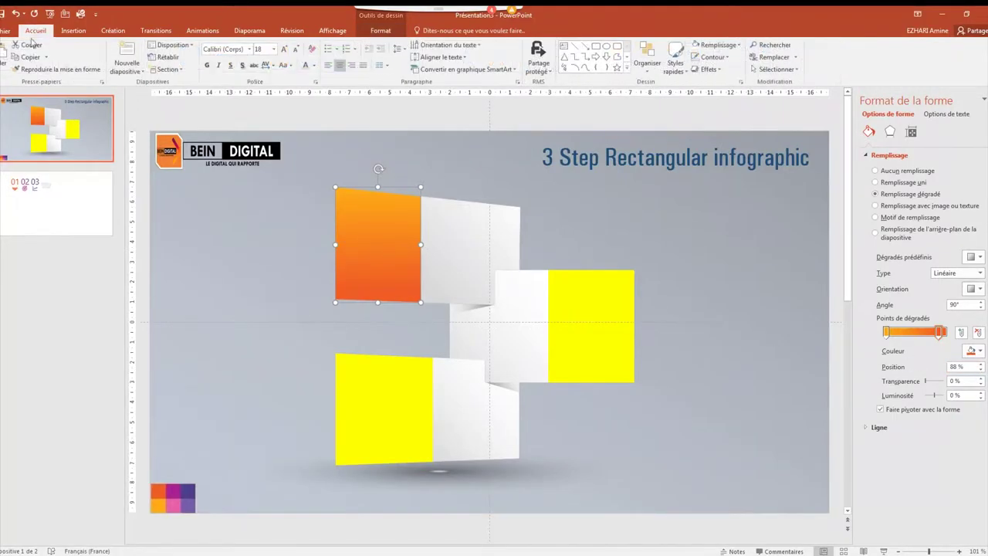
Step: Copy the orange gradient onto the right and bottom-left squares with the format painter
click(55, 68)
click(589, 322)
click(55, 69)
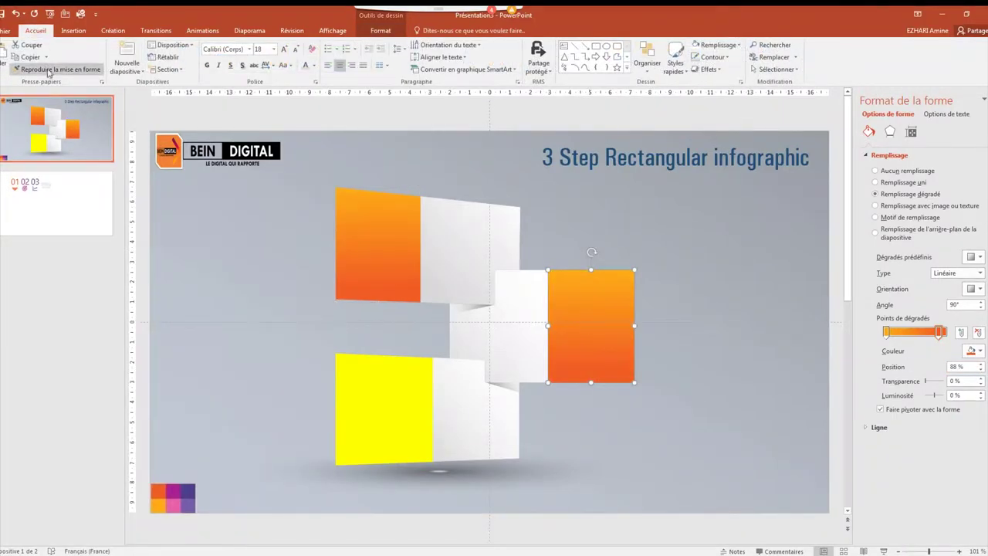
click(361, 410)
Step: Recolour the right square's gradient with magenta and pink sampled from the corner swatches
click(590, 347)
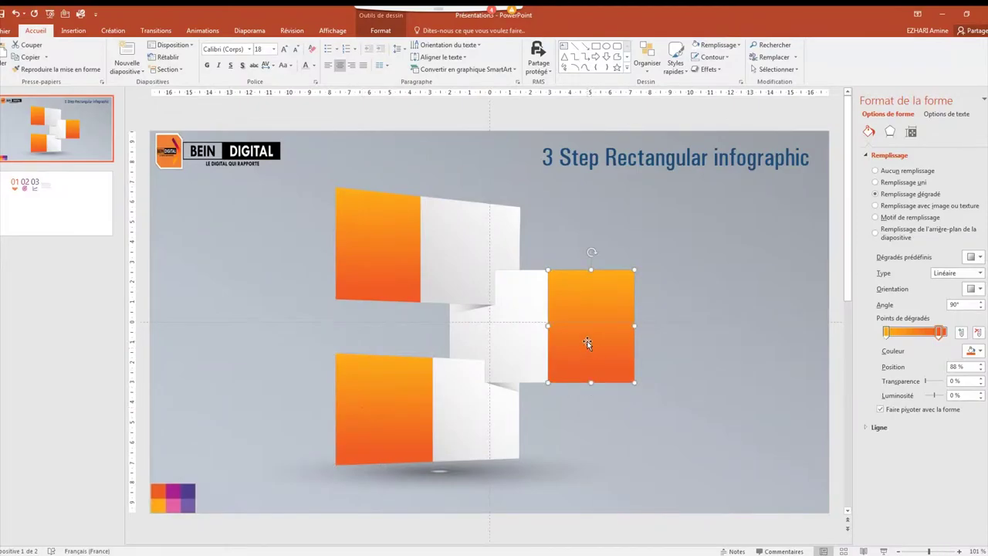
click(980, 351)
click(927, 475)
click(177, 488)
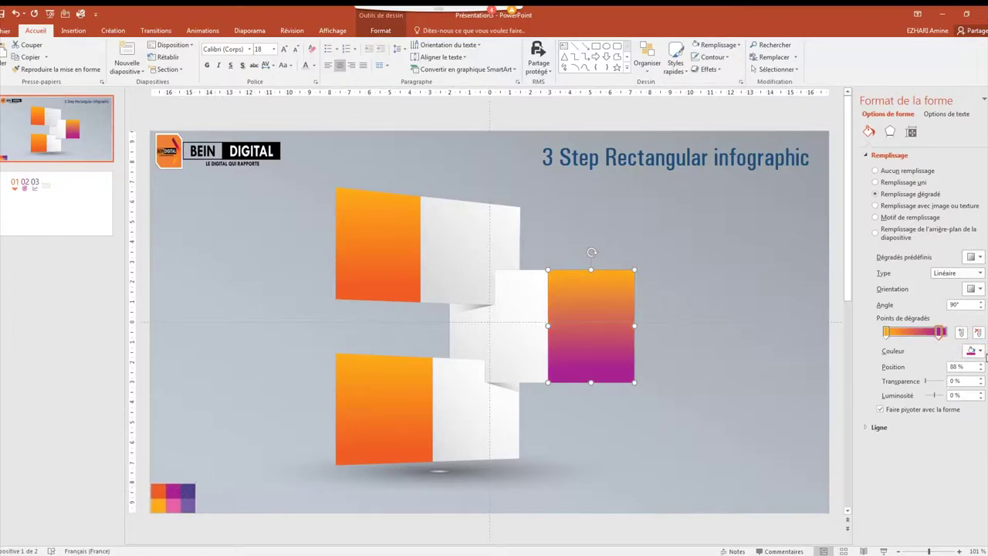
click(887, 332)
click(979, 351)
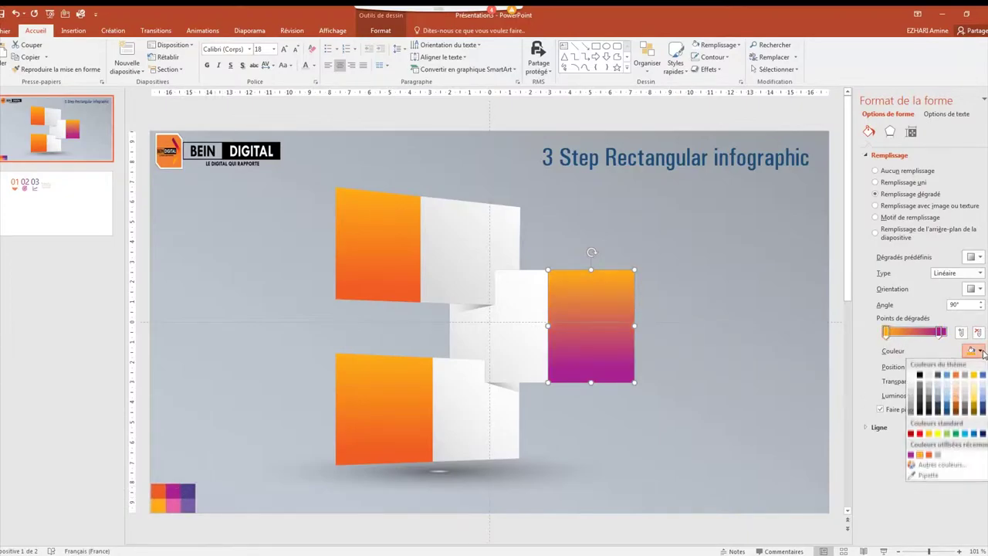
click(952, 478)
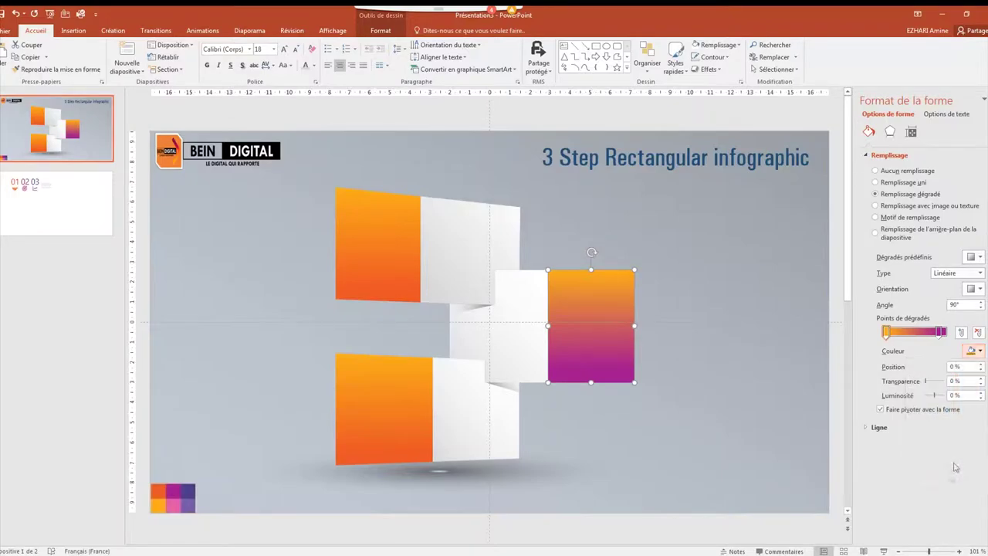
click(176, 501)
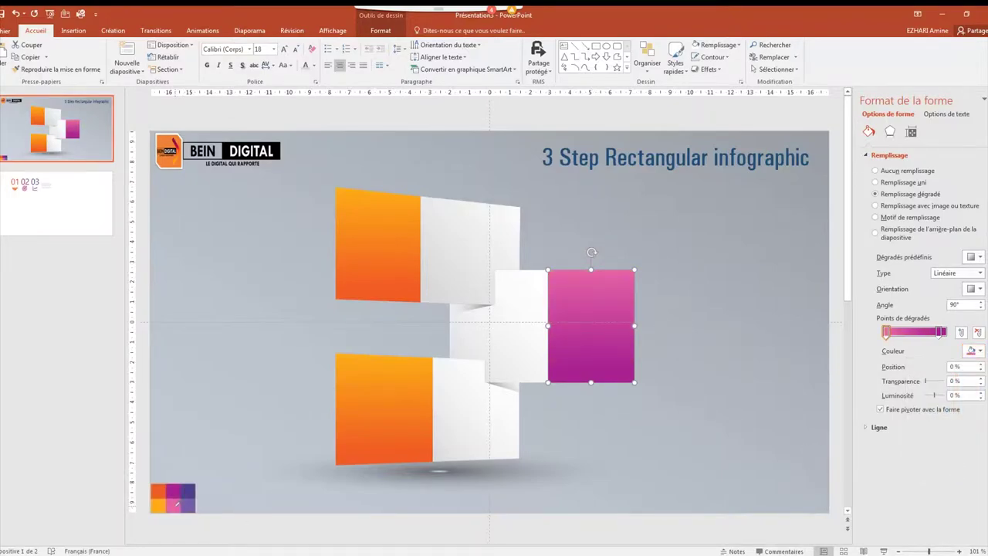
click(377, 406)
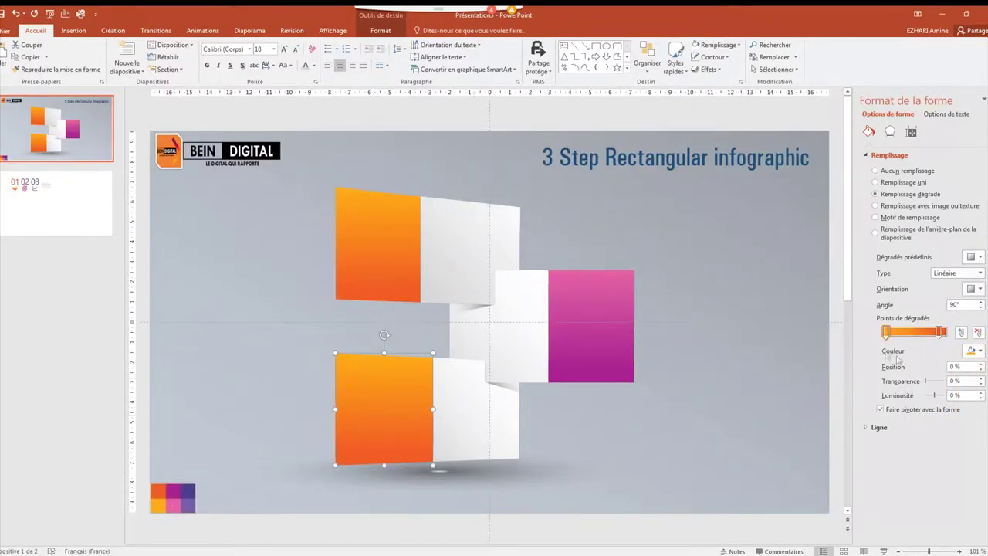
Step: Sample the corner swatches to give the lower square a purple-to-light-purple gradient
click(974, 351)
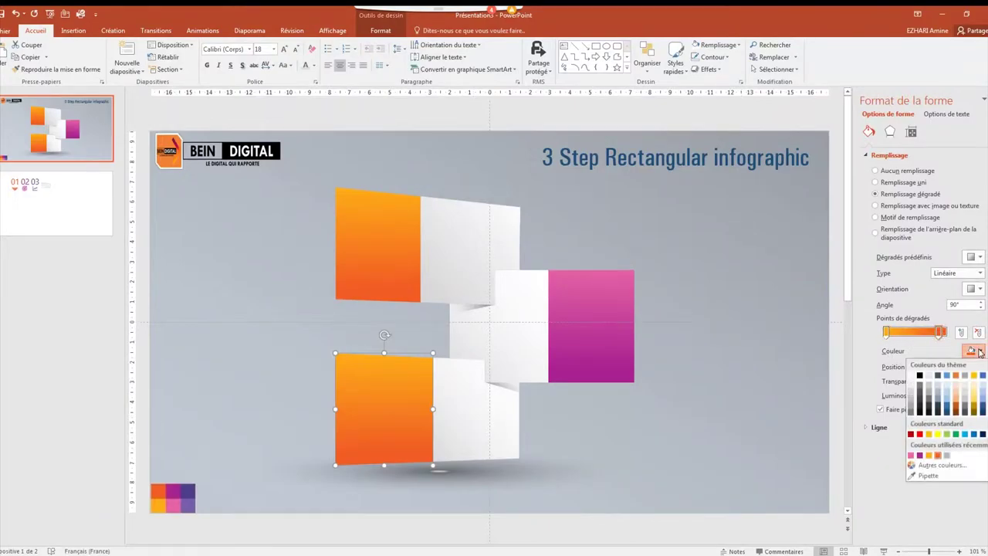
click(928, 475)
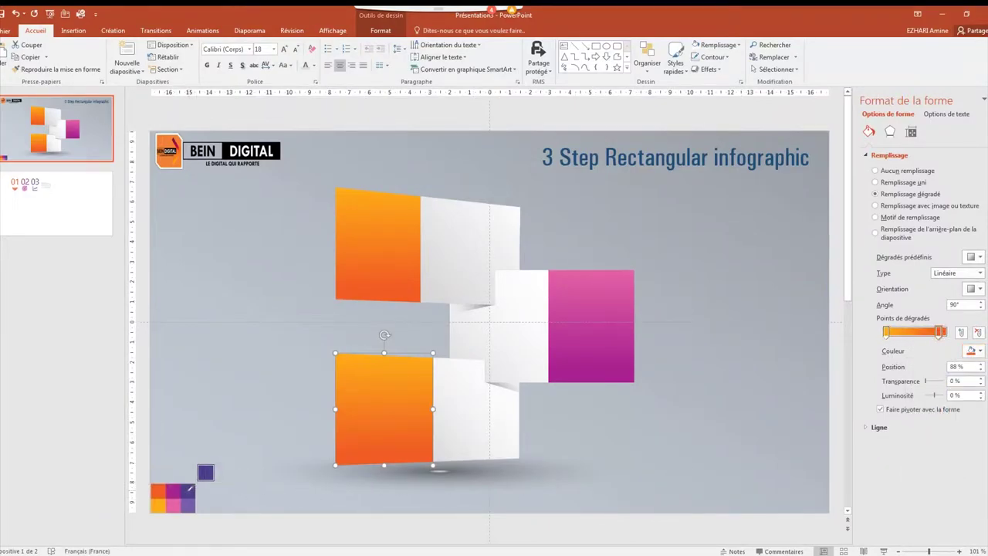
click(191, 491)
click(887, 332)
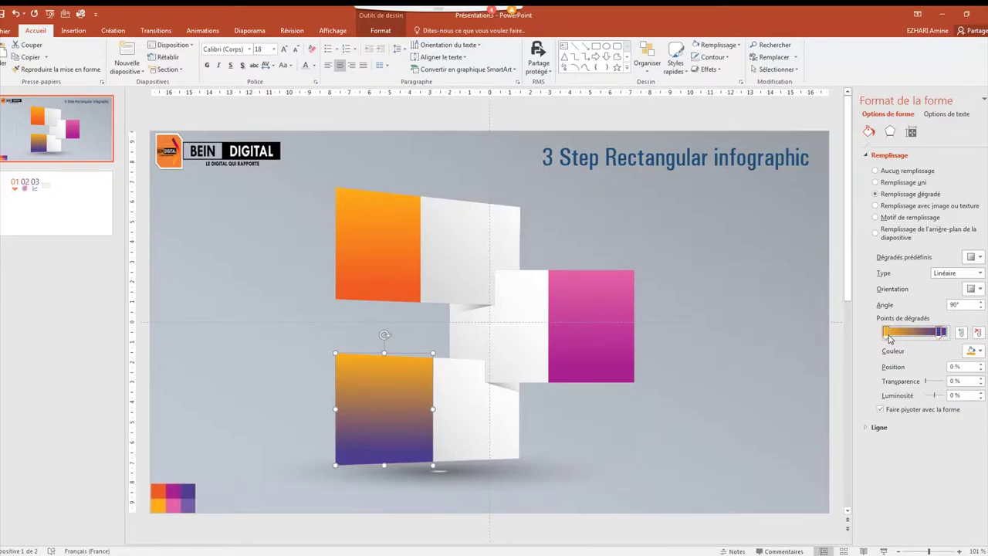
click(974, 351)
click(951, 477)
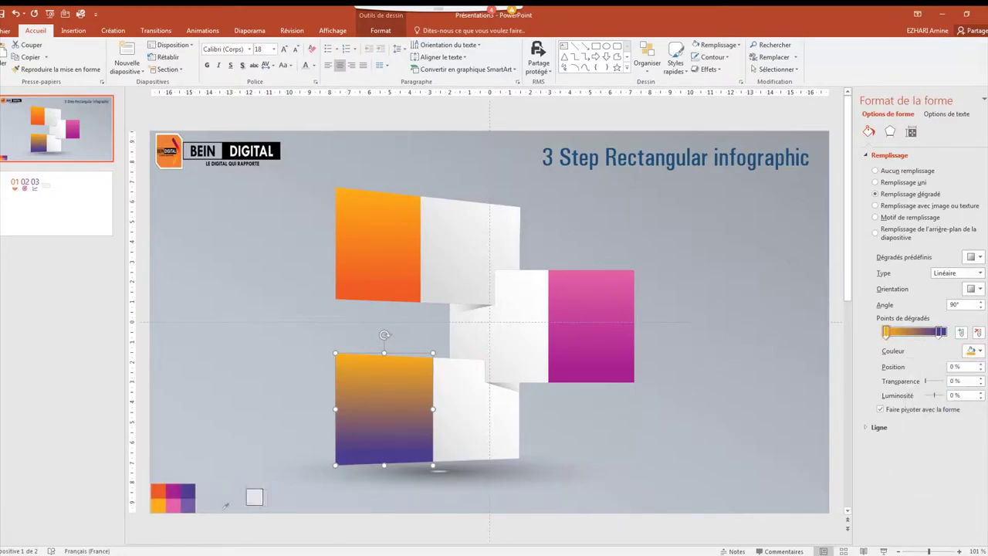
click(190, 504)
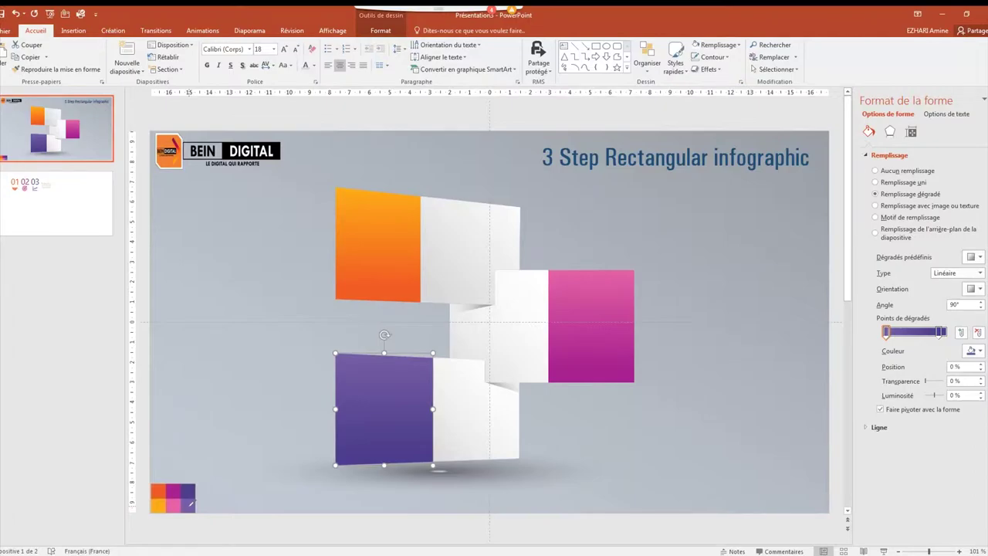
click(672, 297)
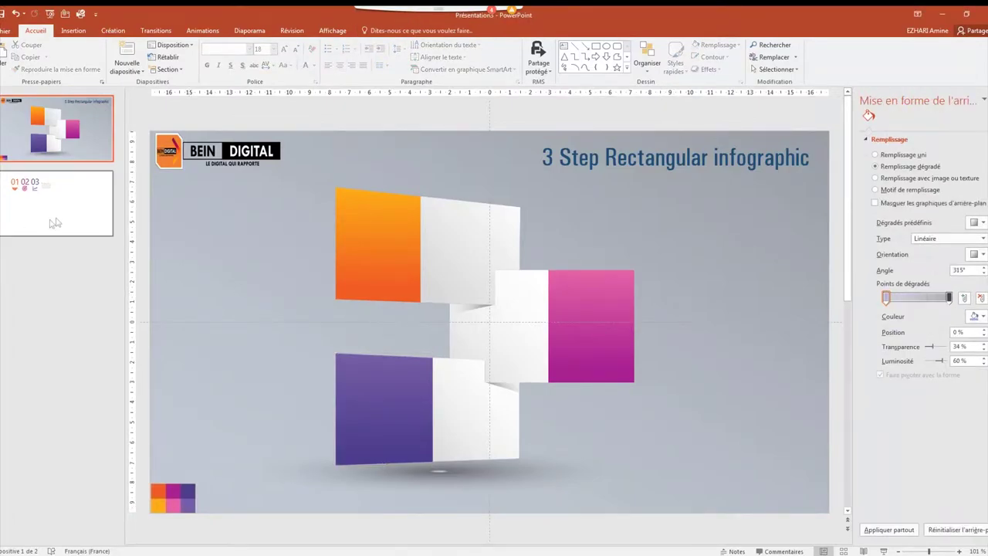
Step: Copy the 01–03 numbers, icons and text from slide 2 and paste them onto slide 1
click(55, 223)
drag(196, 156, 624, 309)
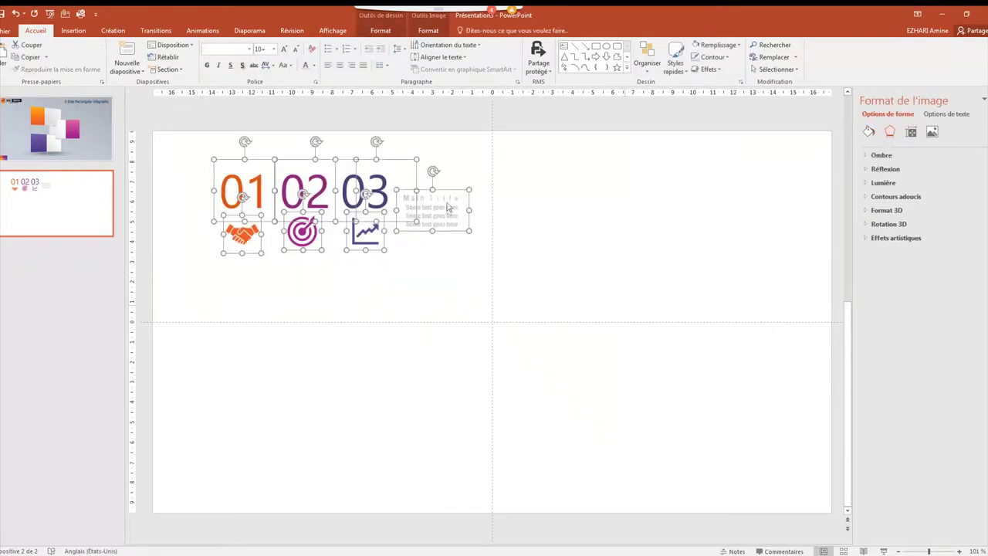
right_click(448, 189)
click(477, 208)
key(Page_Up)
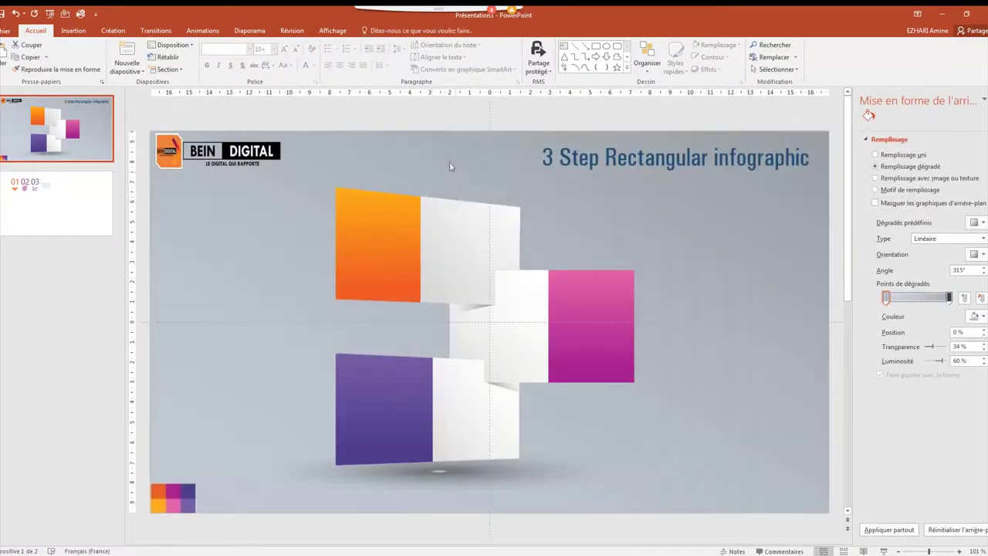
right_click(449, 161)
click(466, 178)
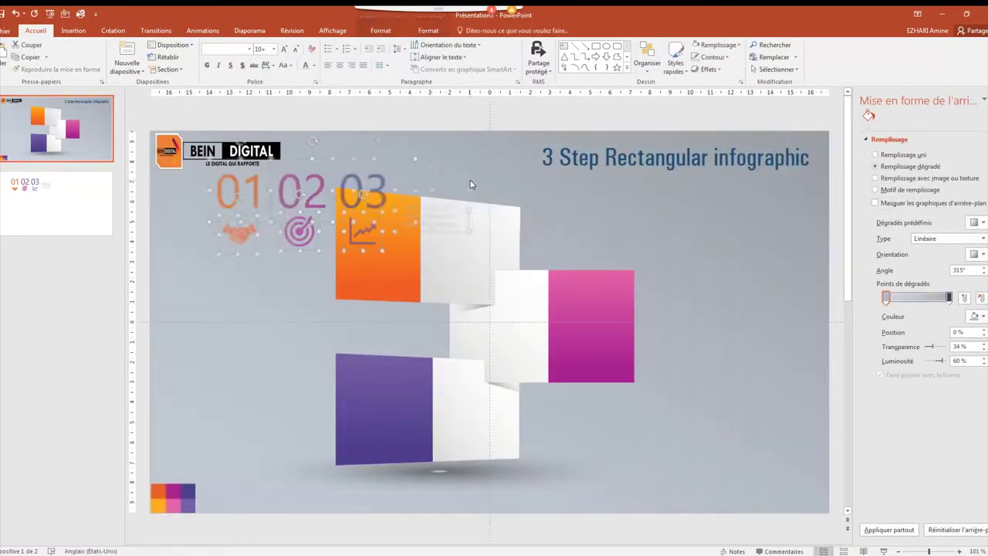
Step: Move the pasted group aside, then place 01 on the orange square and 02 on the magenta square
drag(352, 182, 319, 239)
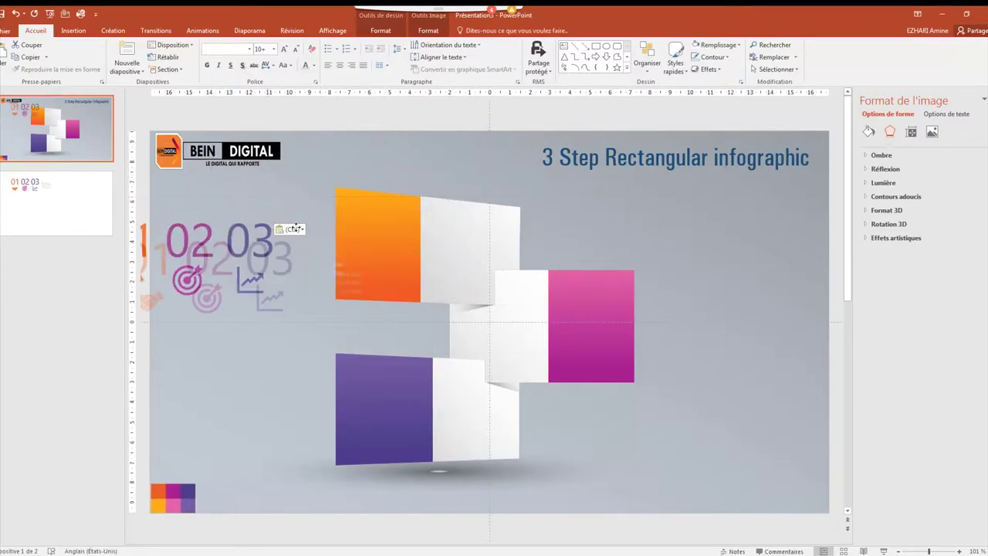
drag(318, 240, 745, 409)
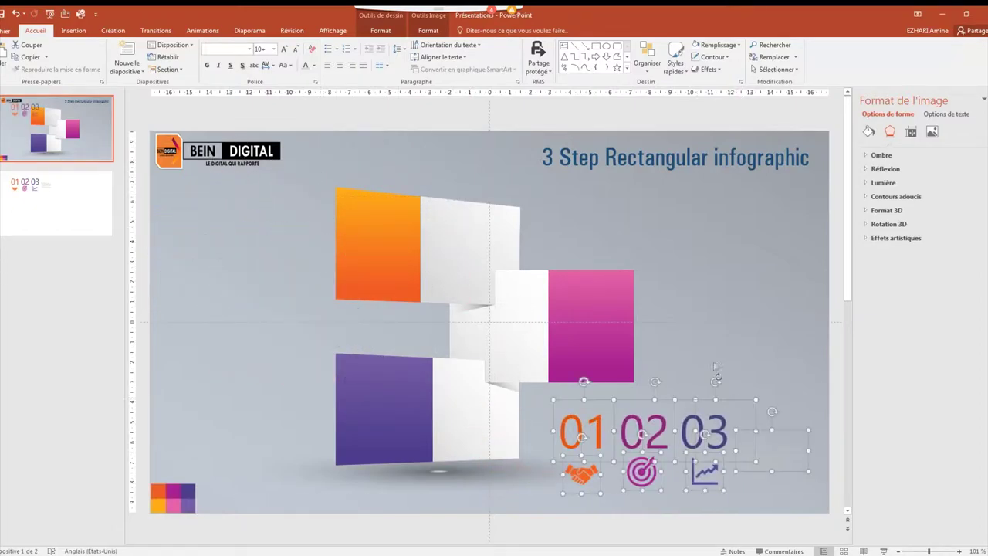
click(573, 401)
click(571, 403)
mouse_move(569, 402)
mouse_down()
mouse_move(360, 190)
mouse_move(365, 184)
mouse_up()
drag(644, 397, 588, 258)
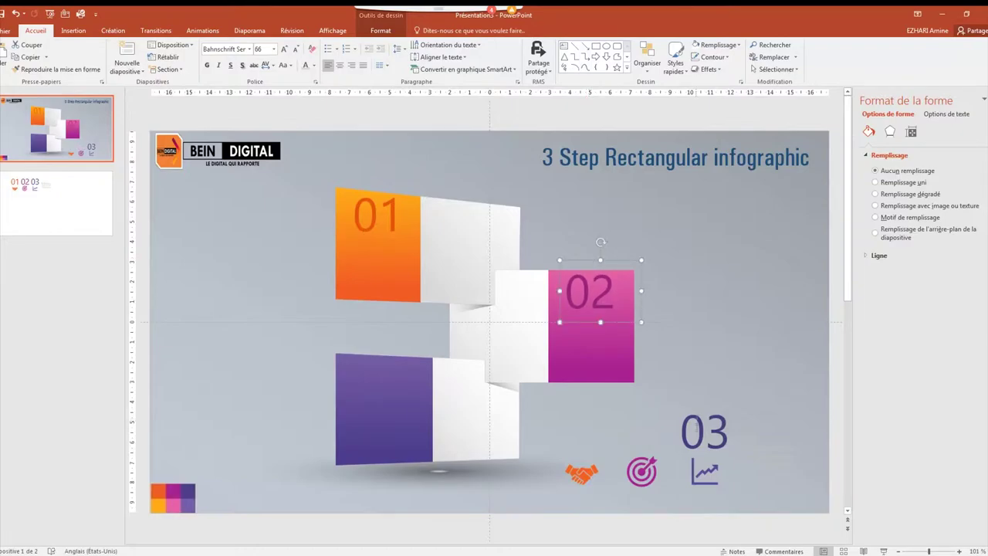
Step: Place the 03 number on the purple square
click(703, 400)
drag(703, 401, 376, 344)
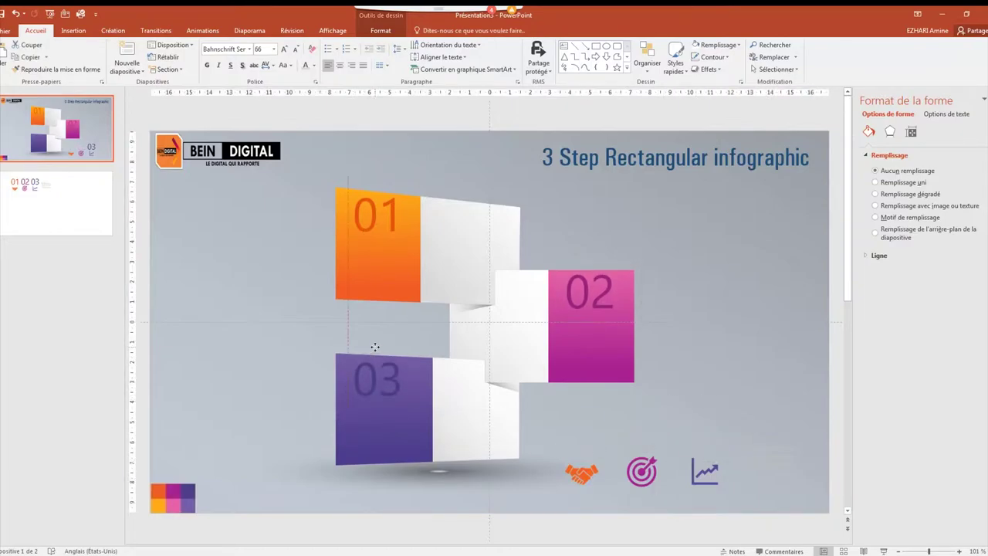
drag(377, 345, 377, 345)
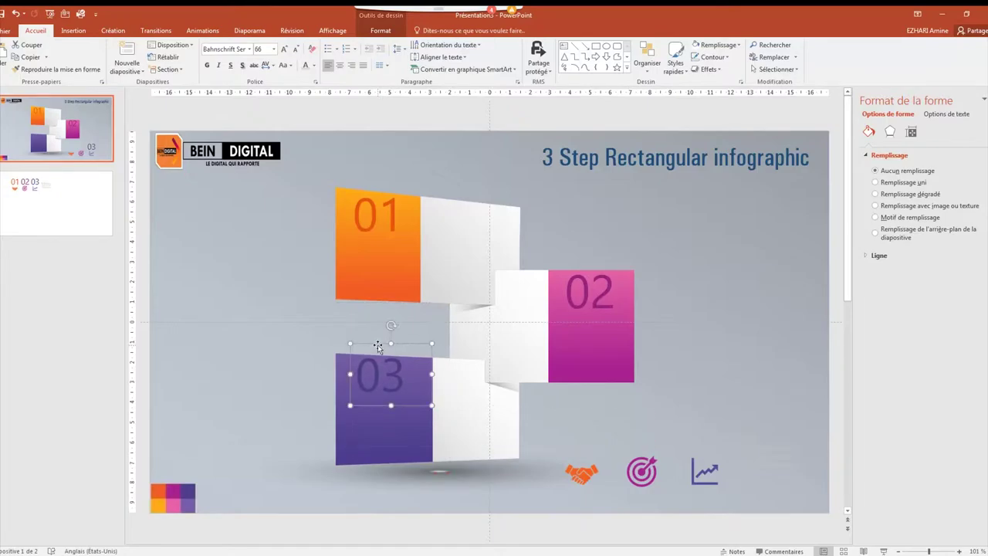
Step: Move the Main Title text under 01 on the orange square and make it white
click(578, 474)
drag(744, 474, 371, 244)
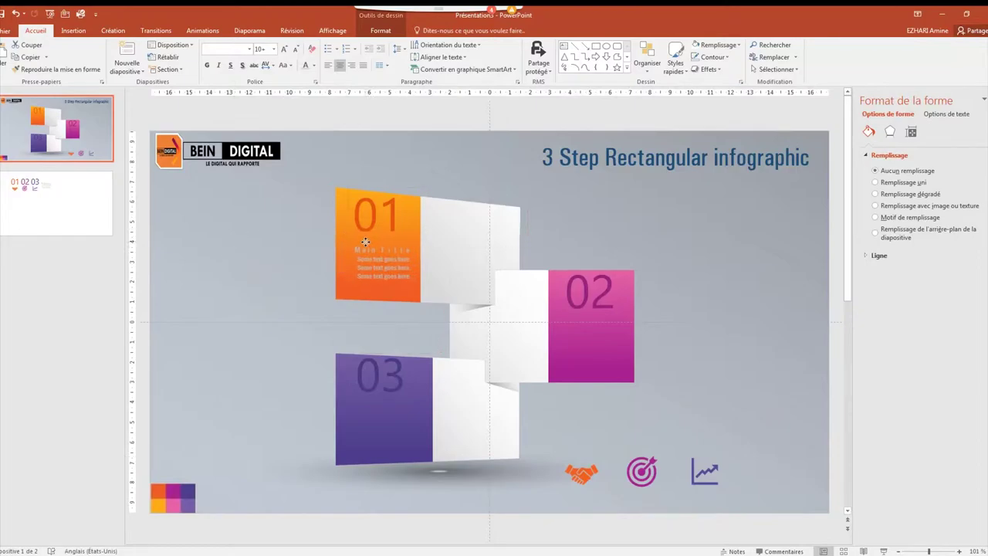
drag(371, 244, 362, 236)
click(313, 65)
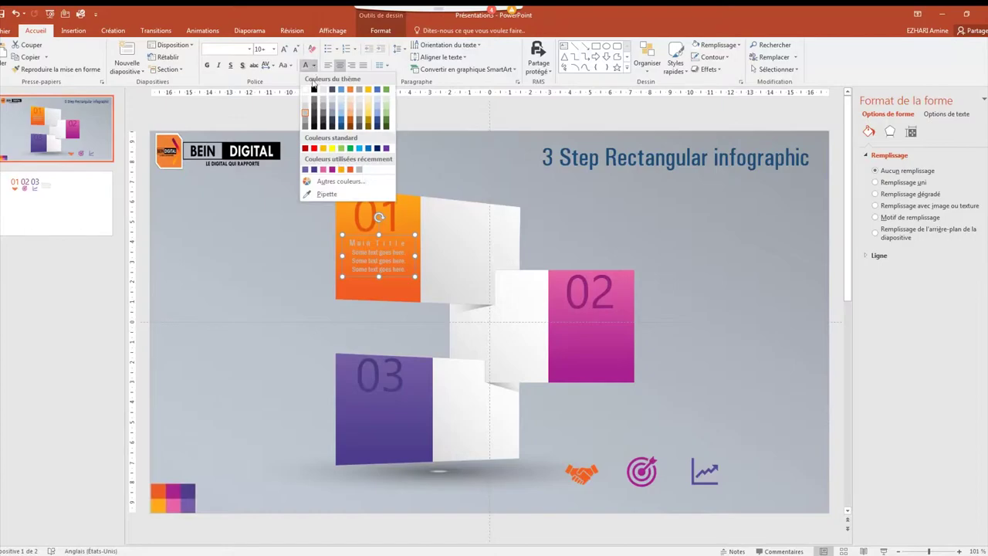
click(304, 111)
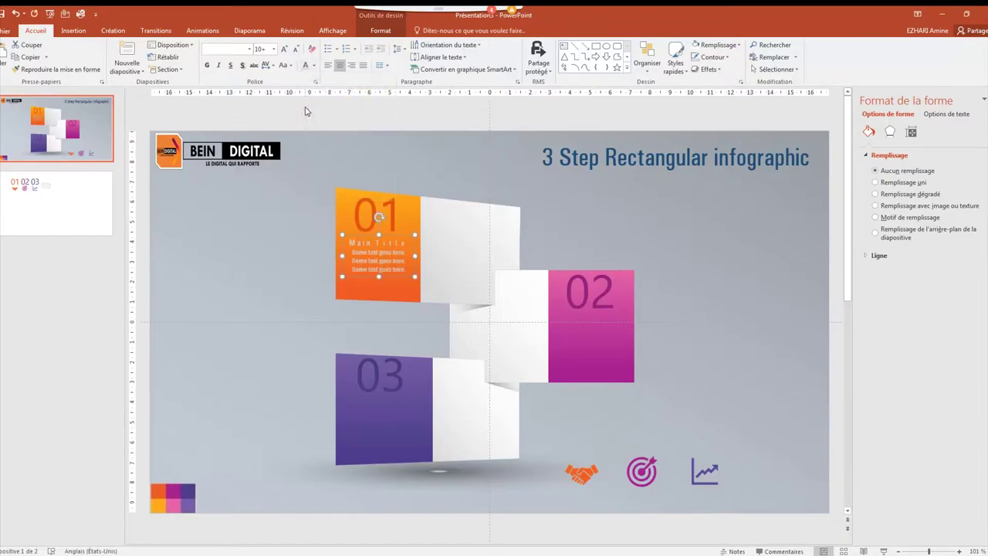
Step: Copy the white Main Title onto the magenta and purple squares, and set the handshake icon beside 01
right_click(386, 235)
click(416, 259)
right_click(613, 239)
click(635, 262)
drag(401, 257, 610, 316)
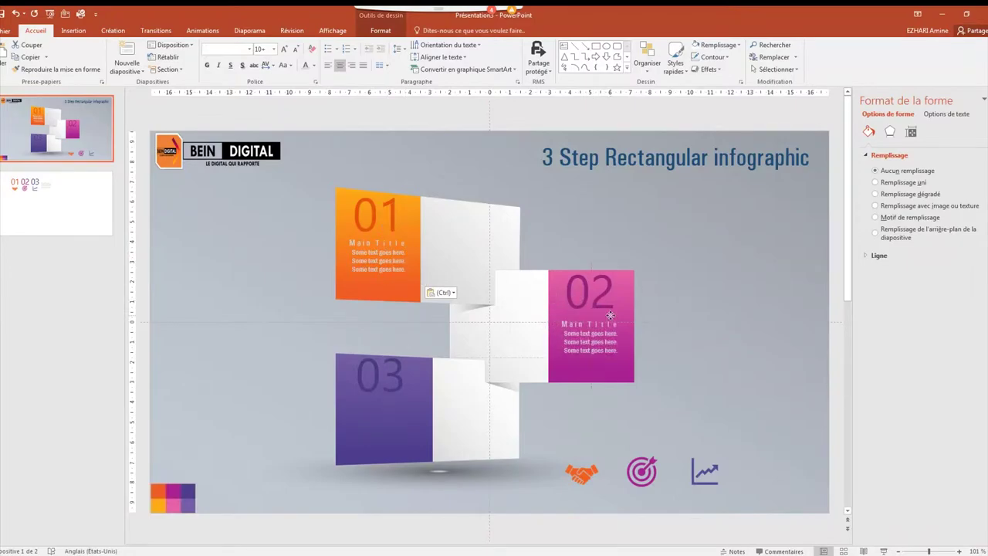
right_click(231, 370)
click(262, 394)
drag(374, 276, 371, 439)
drag(584, 474, 463, 256)
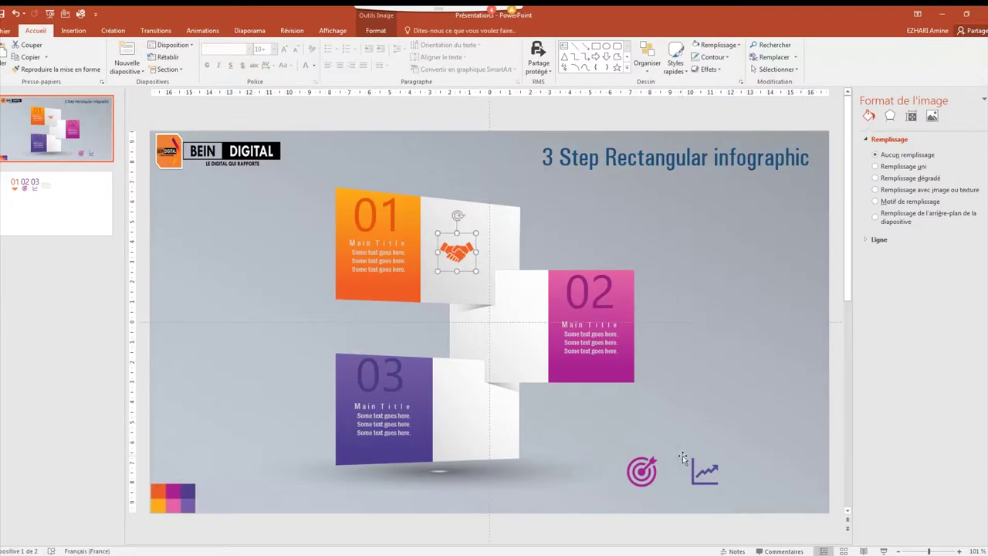
Step: Set the target icon beside 02 and the chart icon beside 03, nudging the handshake icon right
drag(641, 478, 513, 328)
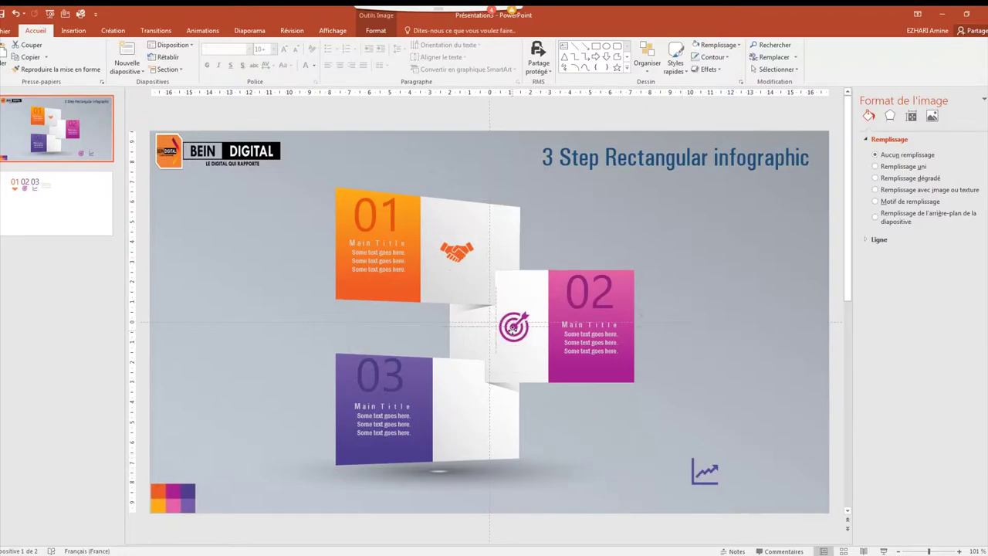
drag(513, 327, 513, 326)
drag(704, 471, 469, 412)
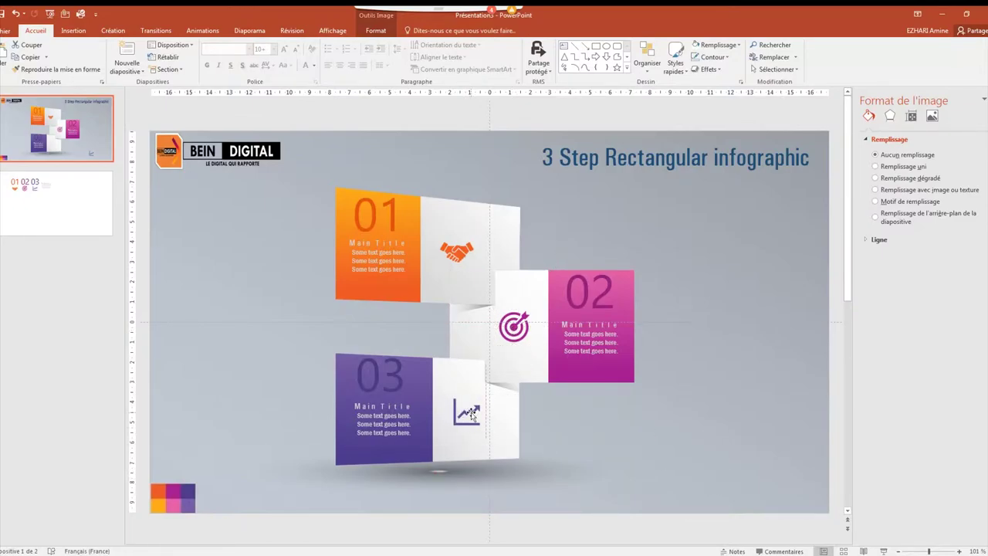
drag(455, 252, 462, 258)
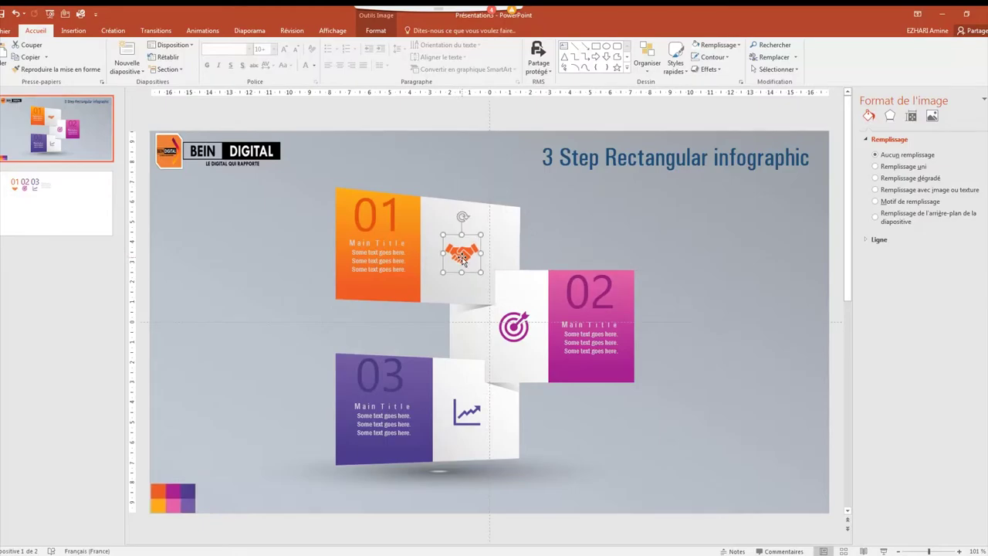
Step: Widen the orange 01 and magenta 02 squares slightly toward their white panels
click(415, 251)
drag(420, 243, 431, 245)
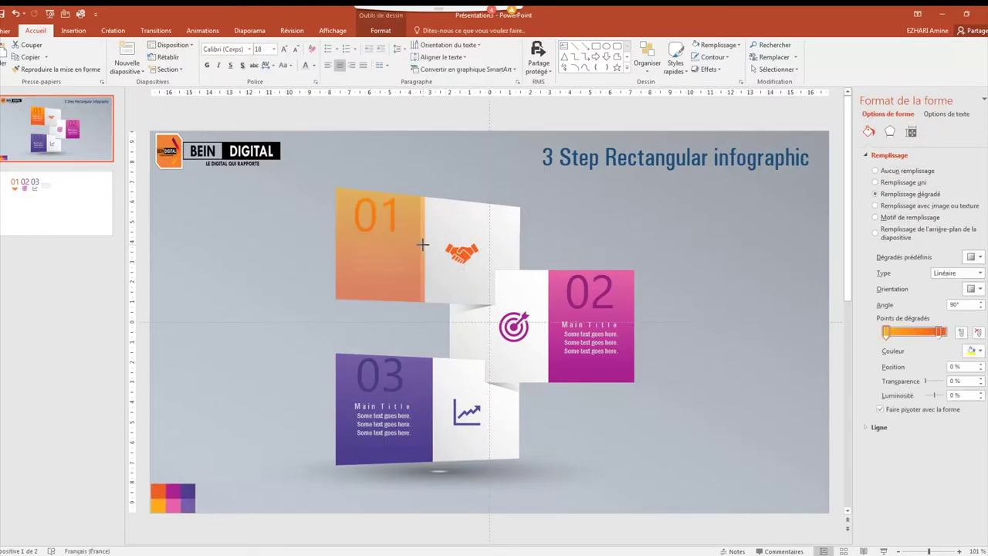
click(582, 246)
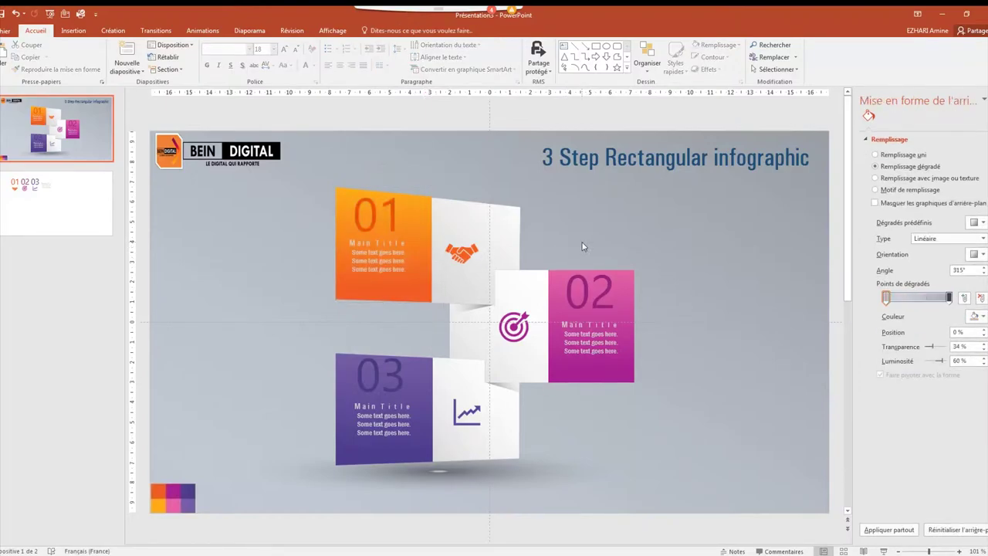
click(563, 317)
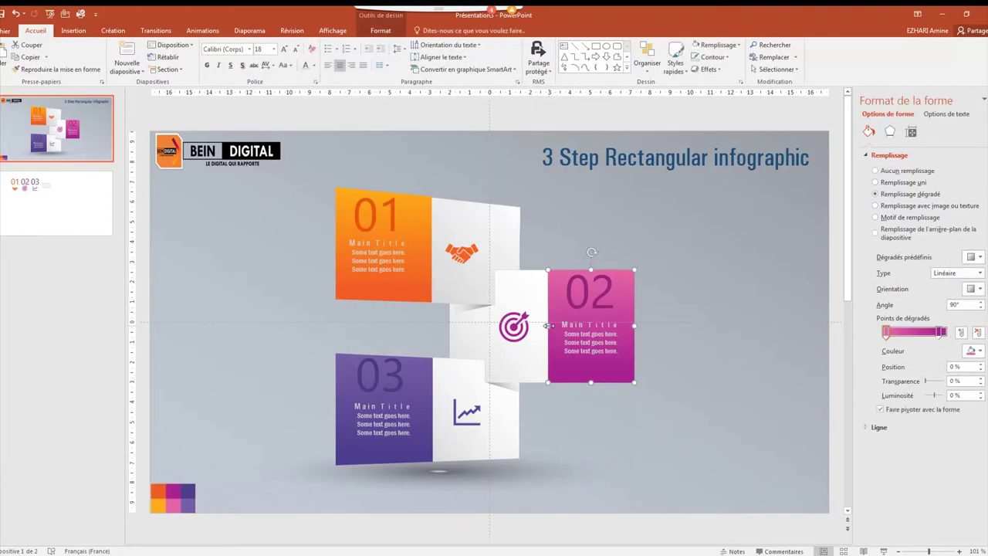
drag(550, 326, 542, 325)
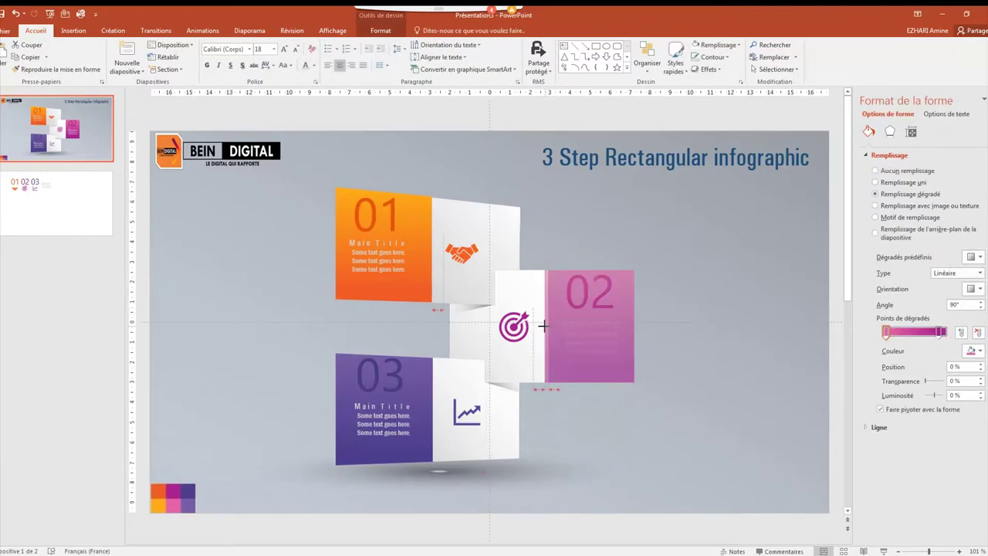
click(675, 337)
Step: Shift the 02 Main Title text slightly left, then select the corner colour swatch image
click(572, 317)
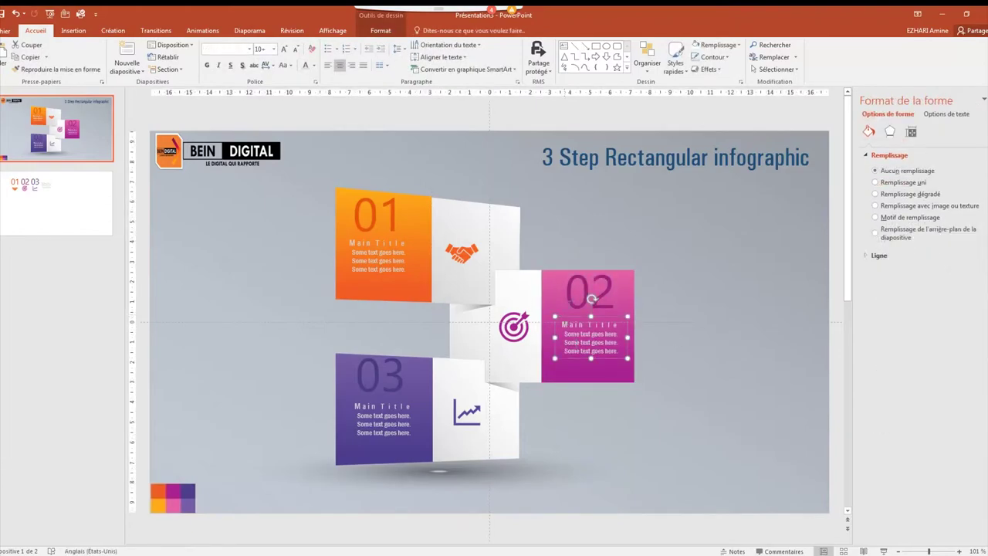
drag(570, 318, 566, 319)
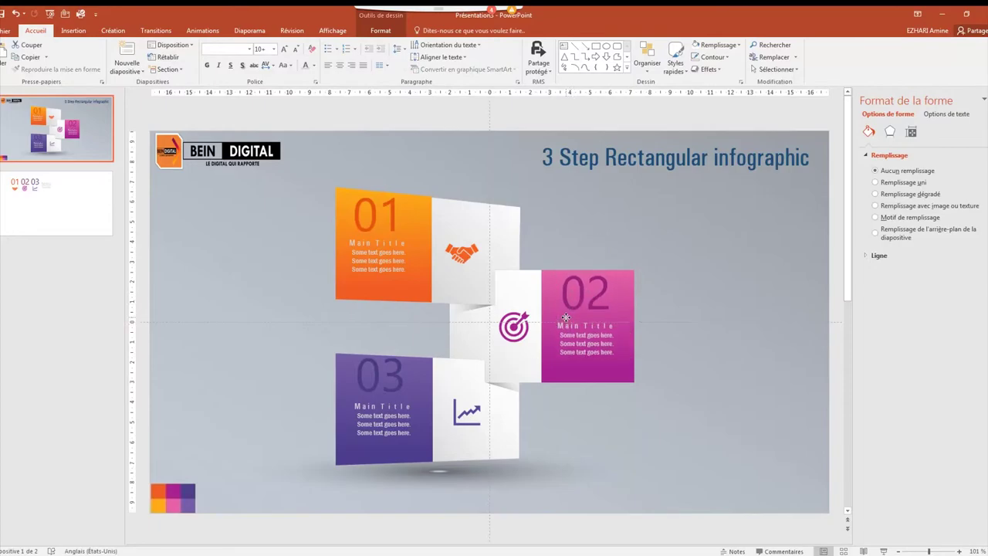
click(676, 342)
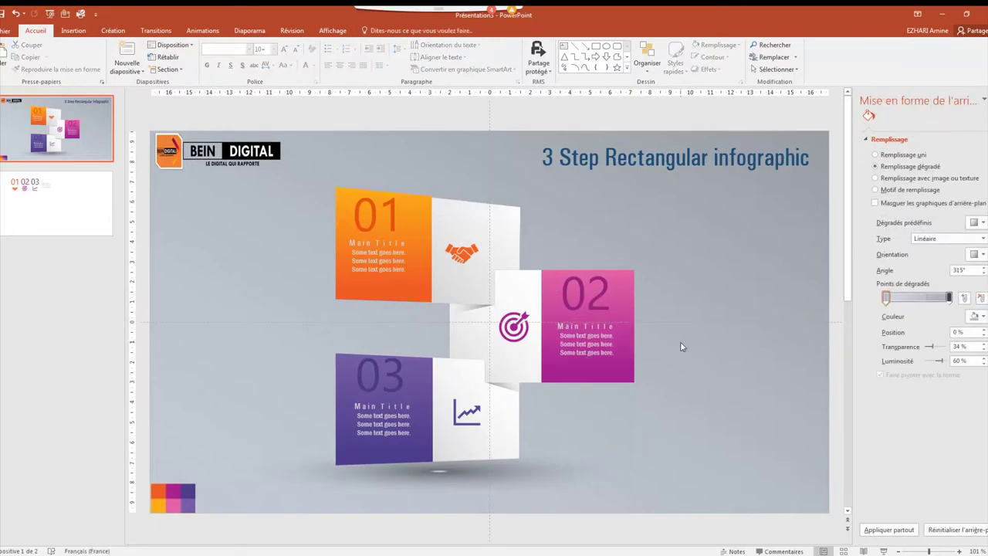
click(186, 497)
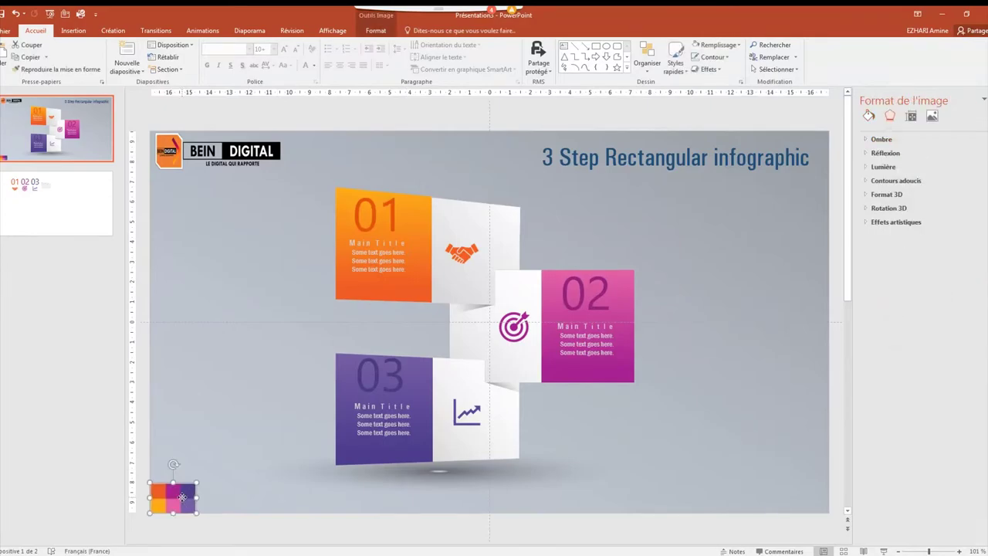
Step: Delete the colour swatch image and slide 2, then run the infographic as a slide show
key(Escape)
click(78, 218)
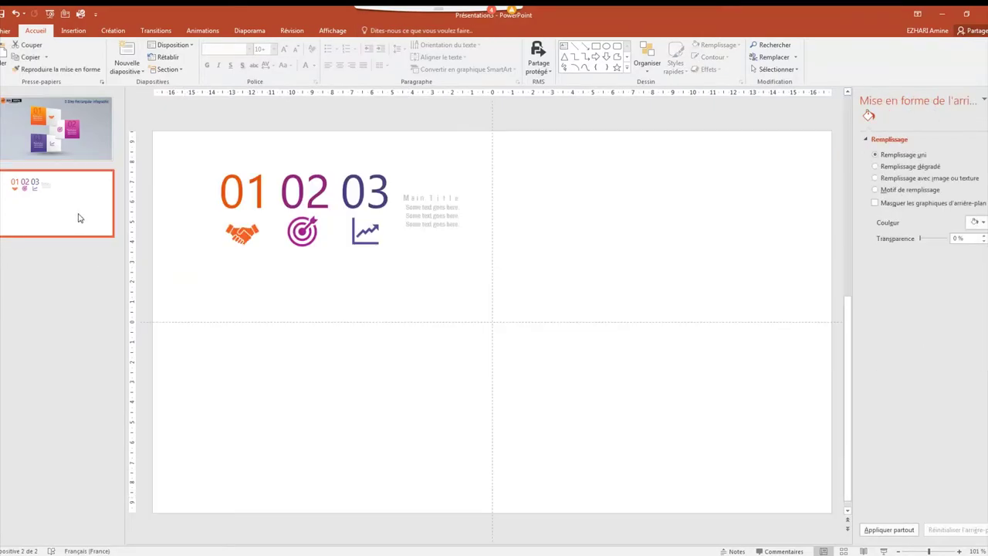
key(Delete)
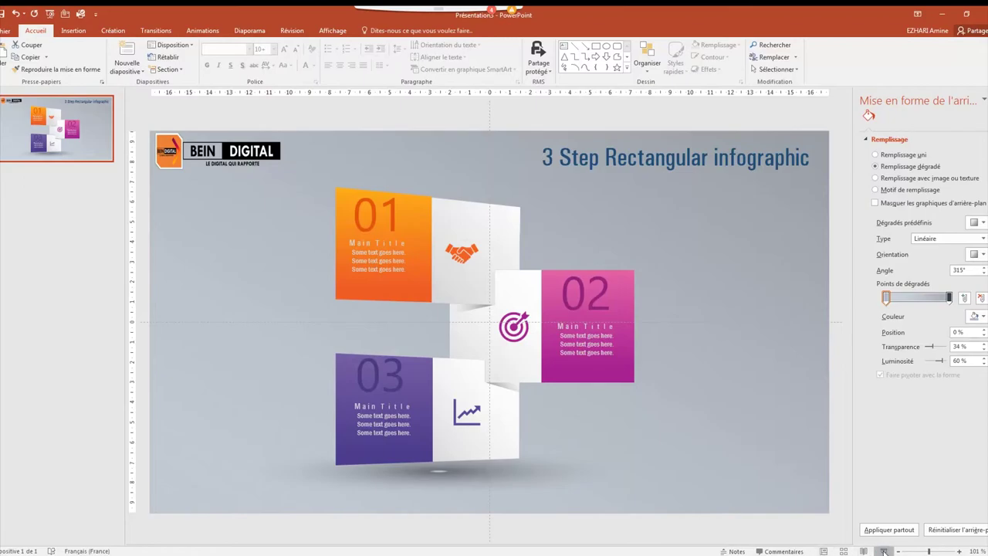
click(880, 550)
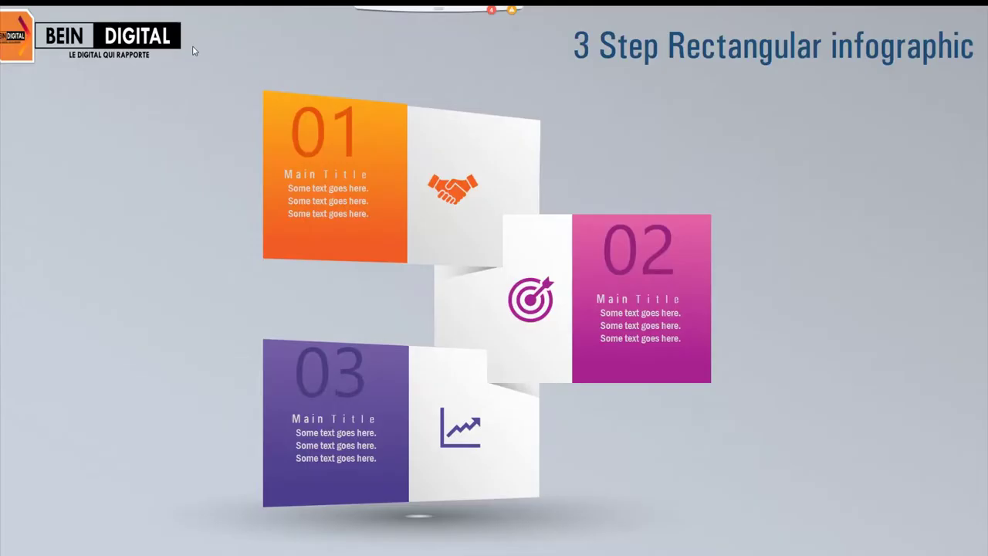